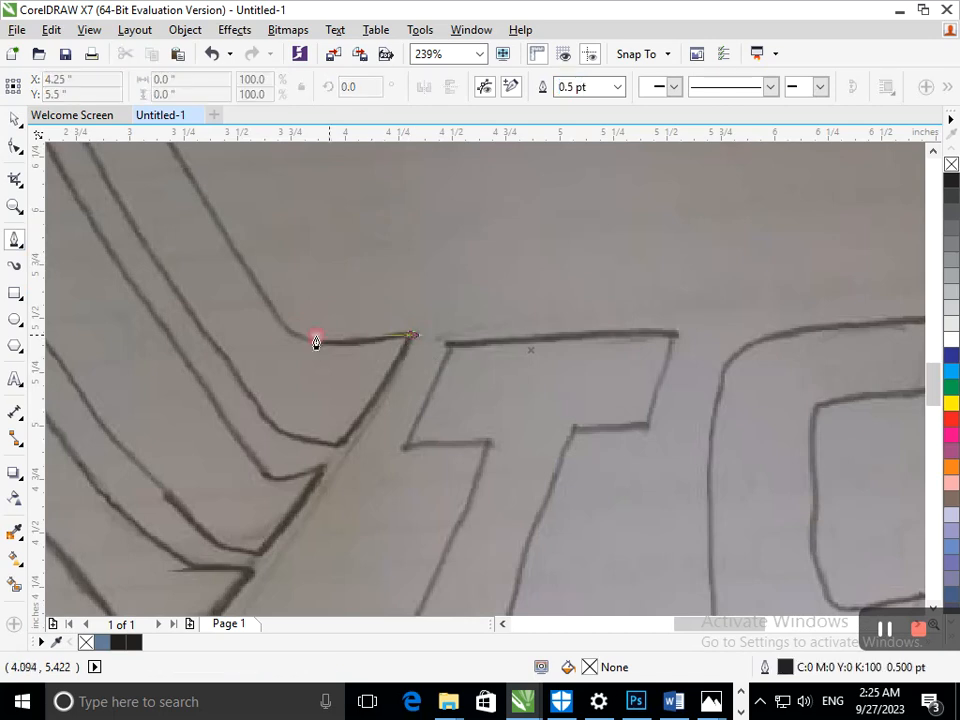
# With the Pen tool, trace the V's outer stripe from its pointed lower tip around the curve and up its long outer diagonal
pyautogui.moveTo(280, 320); pyautogui.dragTo(243, 276)
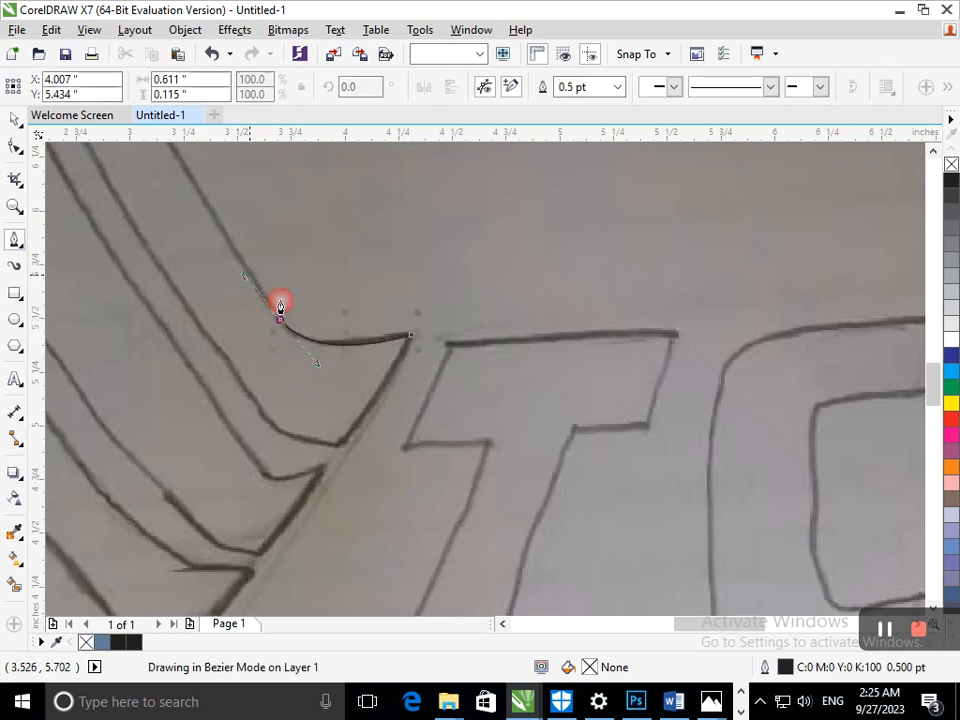
pyautogui.click(280, 321)
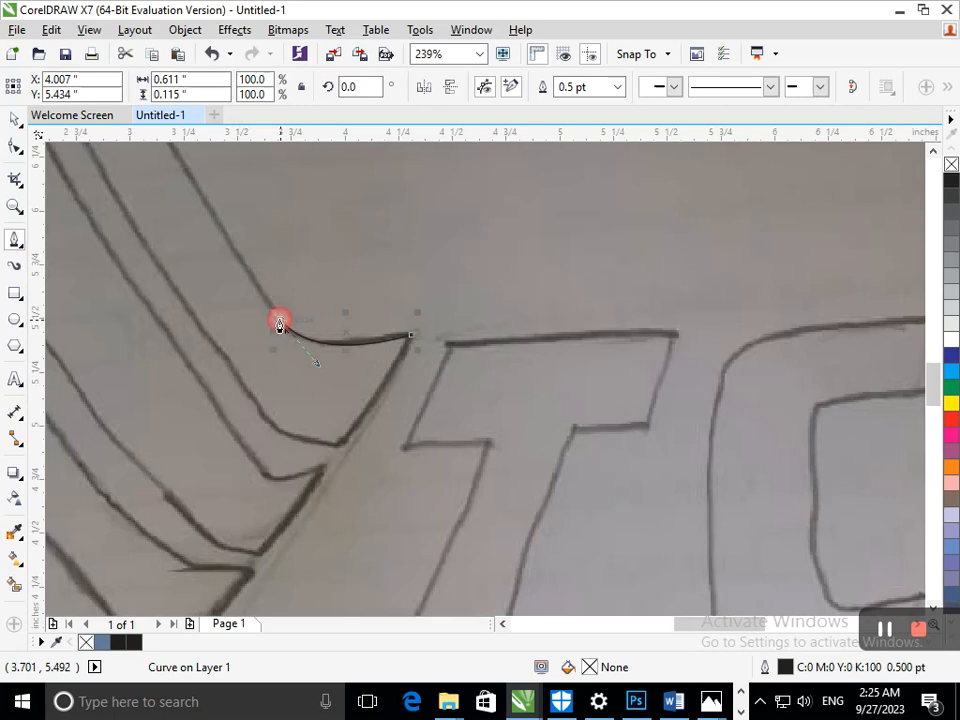
pyautogui.click(200, 202)
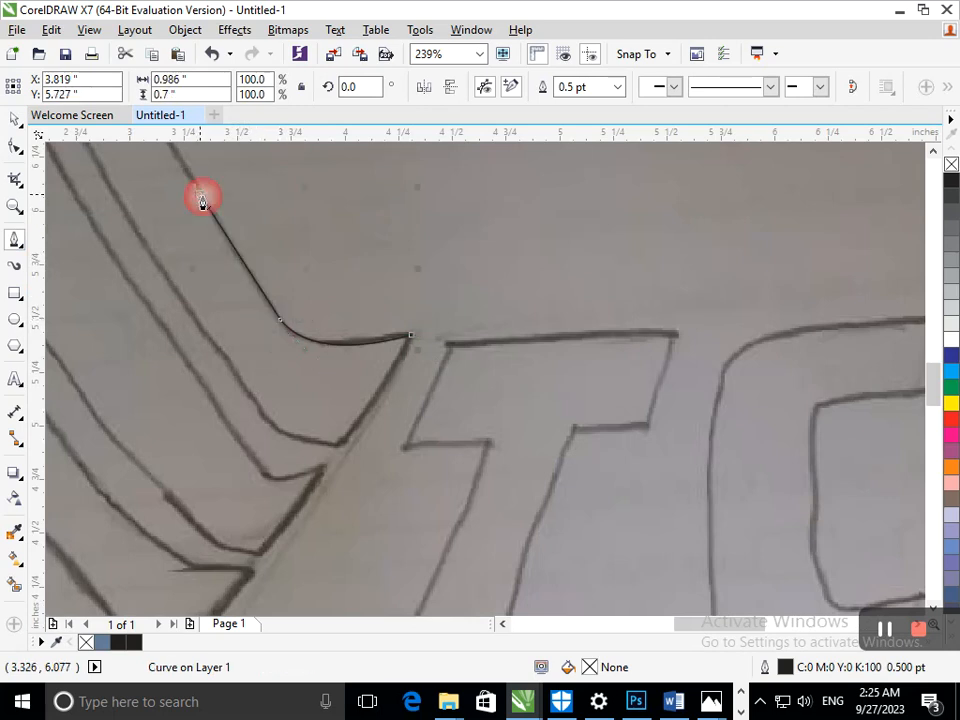
pyautogui.scroll(-3, 321, 300)
pyautogui.press('F2')
pyautogui.scroll(4, 179, 191)
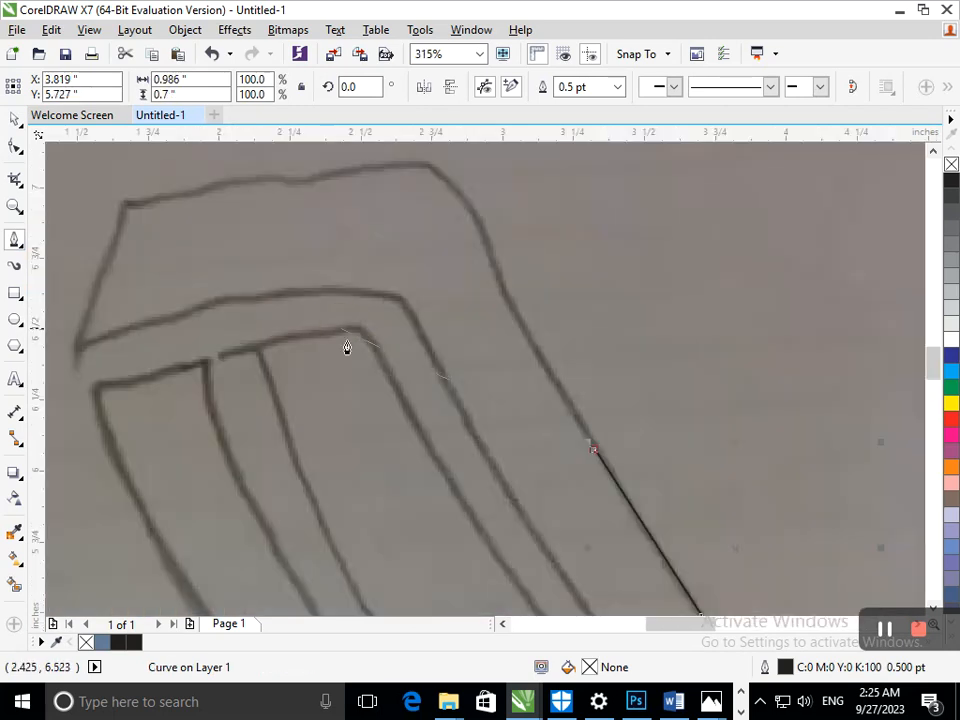
pyautogui.click(490, 250)
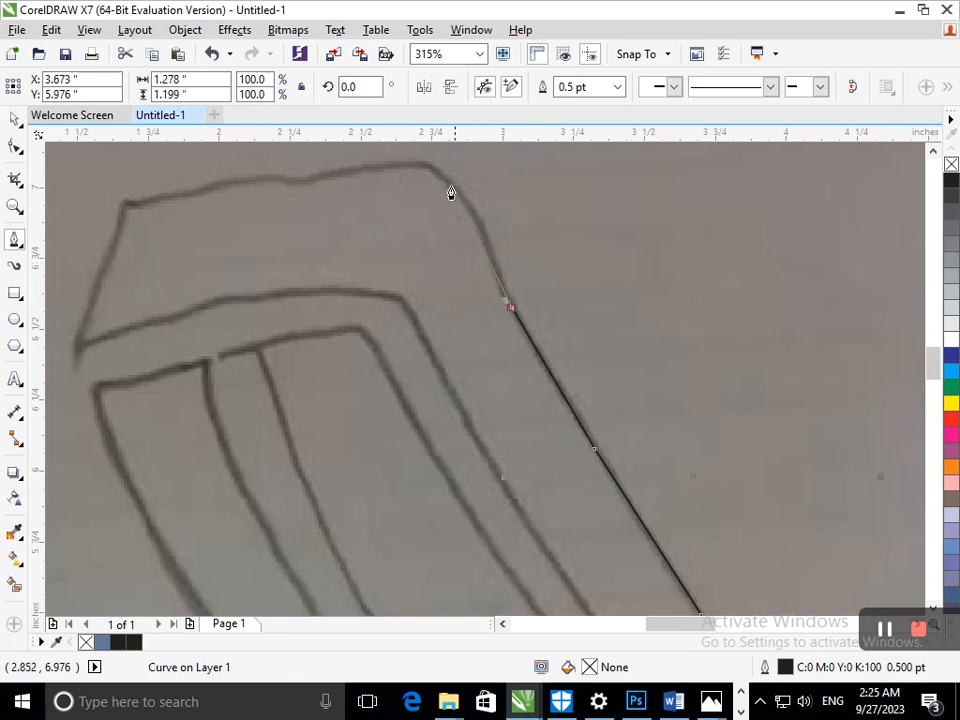
# Continue the outer stripe's outline around the rounded upper bend, along the top edge and down the slanted end
pyautogui.moveTo(410, 165)
pyautogui.mouseDown()
pyautogui.moveTo(344, 176)
pyautogui.moveTo(341, 152)
pyautogui.moveTo(322, 190)
pyautogui.moveTo(328, 180)
pyautogui.moveTo(324, 225)
pyautogui.moveTo(338, 251)
pyautogui.moveTo(356, 259)
pyautogui.moveTo(356, 250)
pyautogui.mouseUp()
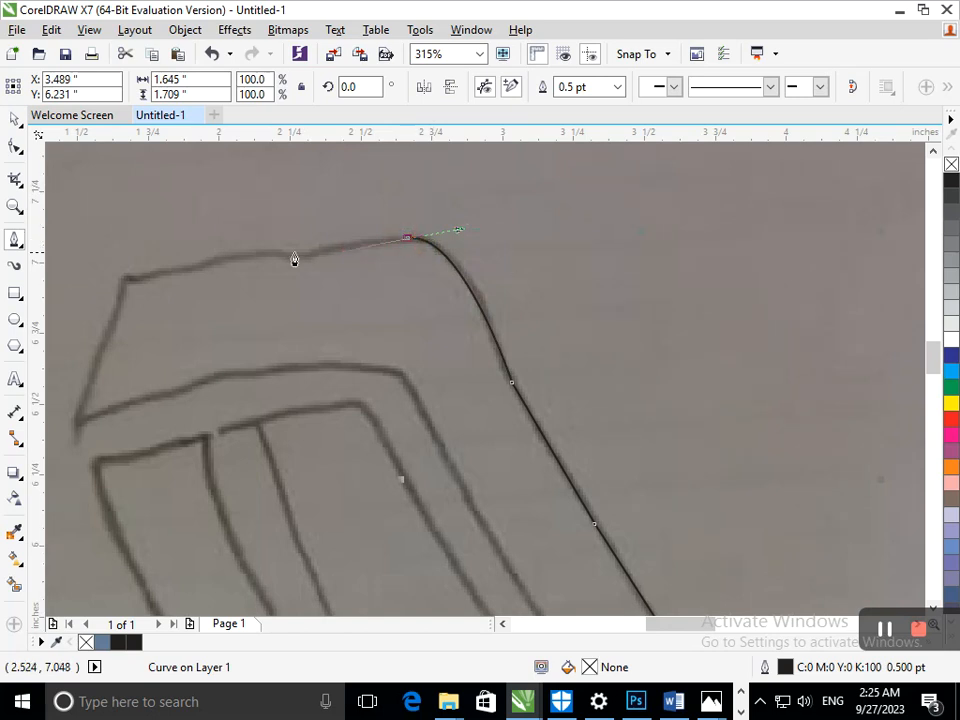
pyautogui.moveTo(211, 262); pyautogui.dragTo(142, 285)
pyautogui.click(124, 277)
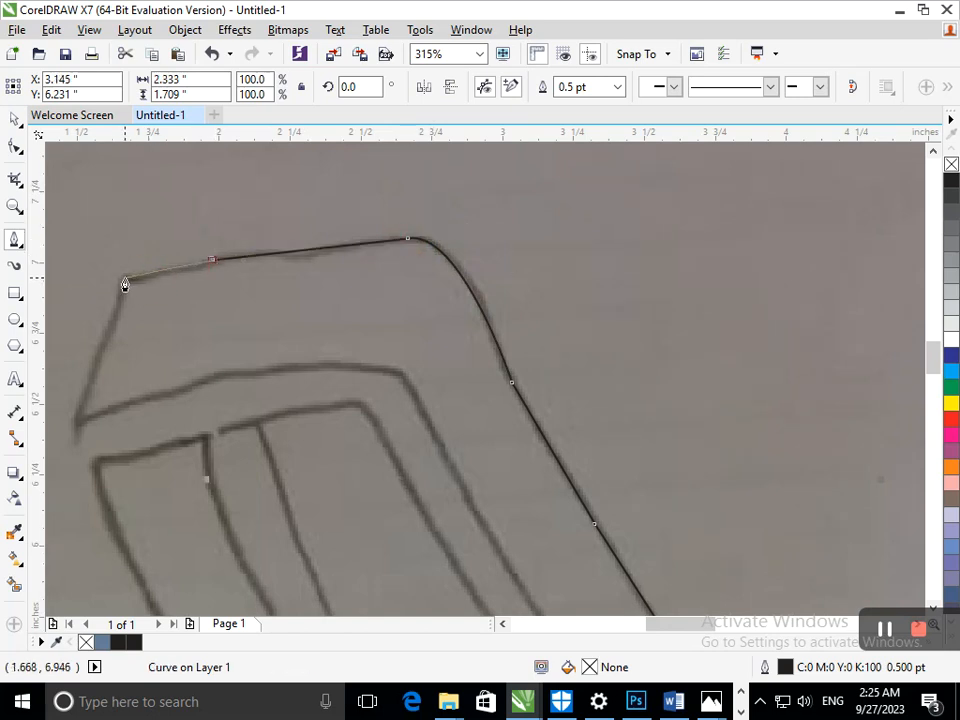
pyautogui.click(77, 421)
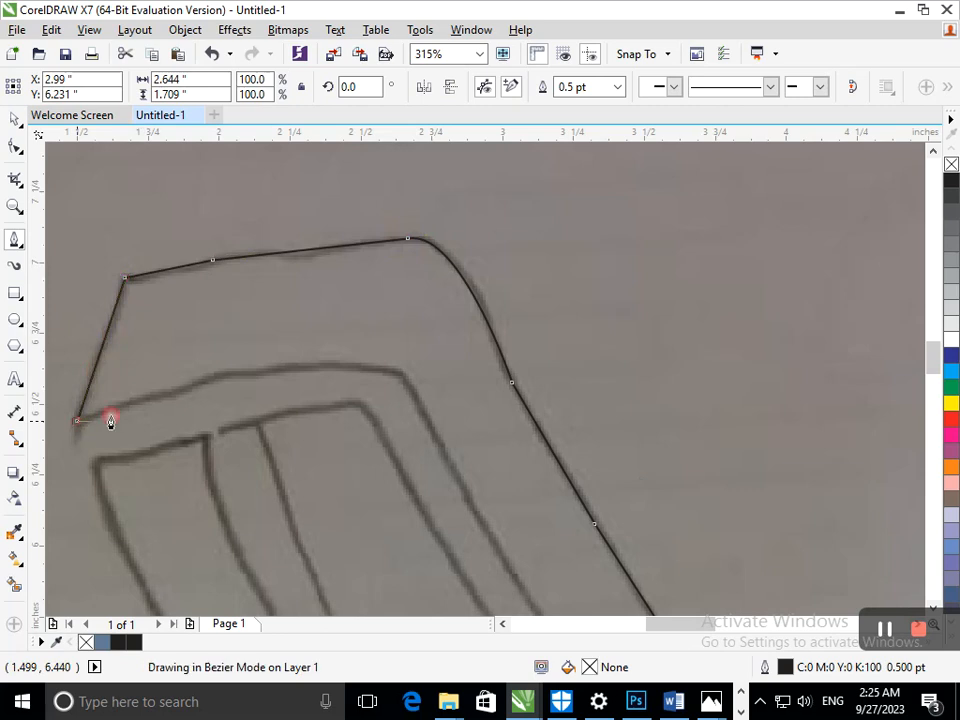
# Trace the outer stripe's inner edge back to the starting tip and close the outline at about 2.81 by 2.17 inches
pyautogui.moveTo(297, 372); pyautogui.dragTo(383, 370)
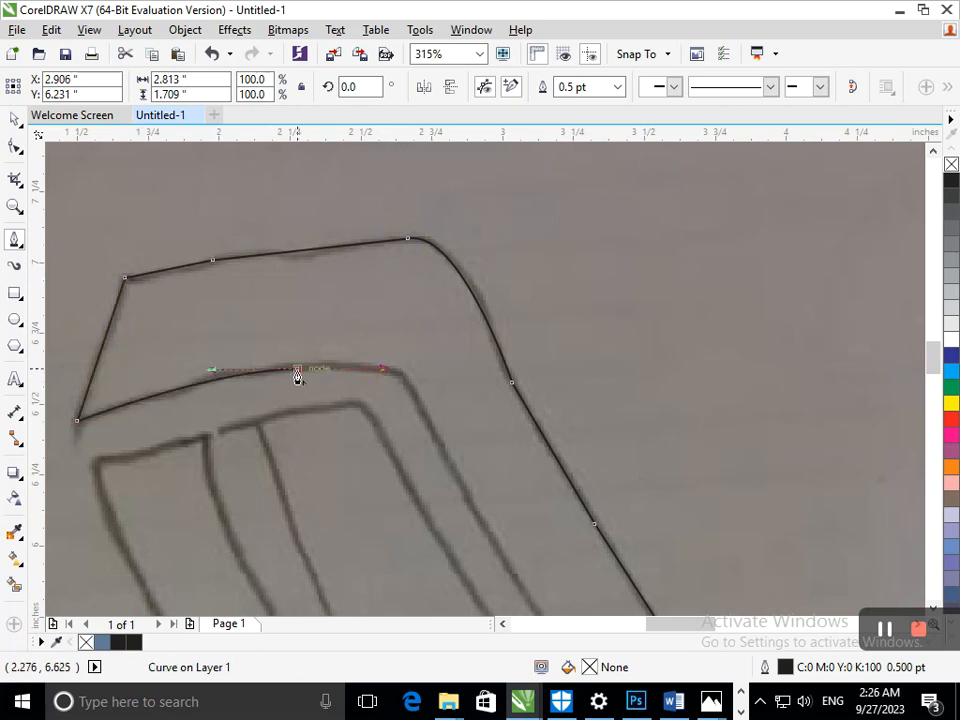
pyautogui.click(297, 372)
pyautogui.moveTo(410, 390); pyautogui.dragTo(429, 433)
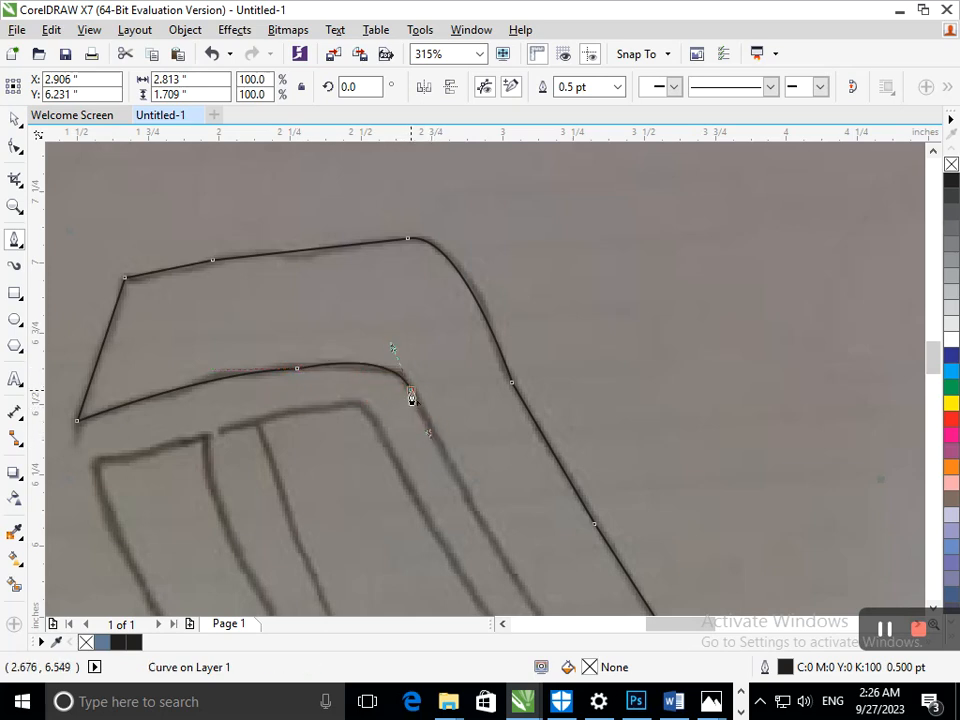
pyautogui.press('F3')
pyautogui.press('F3')
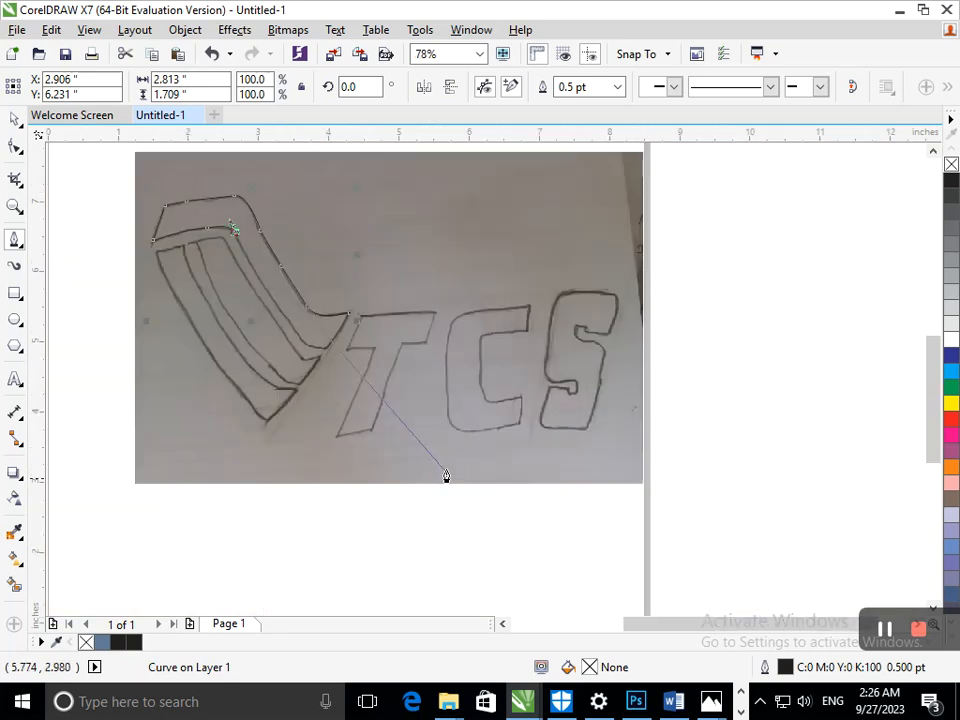
pyautogui.scroll(3, 199, 203)
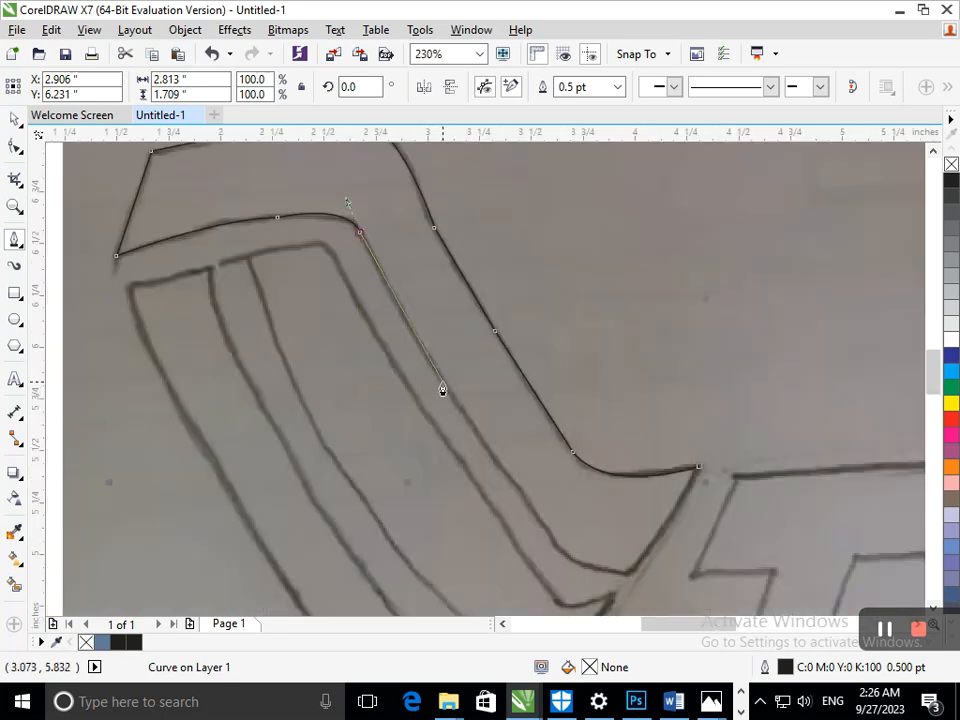
pyautogui.moveTo(556, 547)
pyautogui.mouseDown()
pyautogui.moveTo(570, 566)
pyautogui.moveTo(558, 557)
pyautogui.mouseUp()
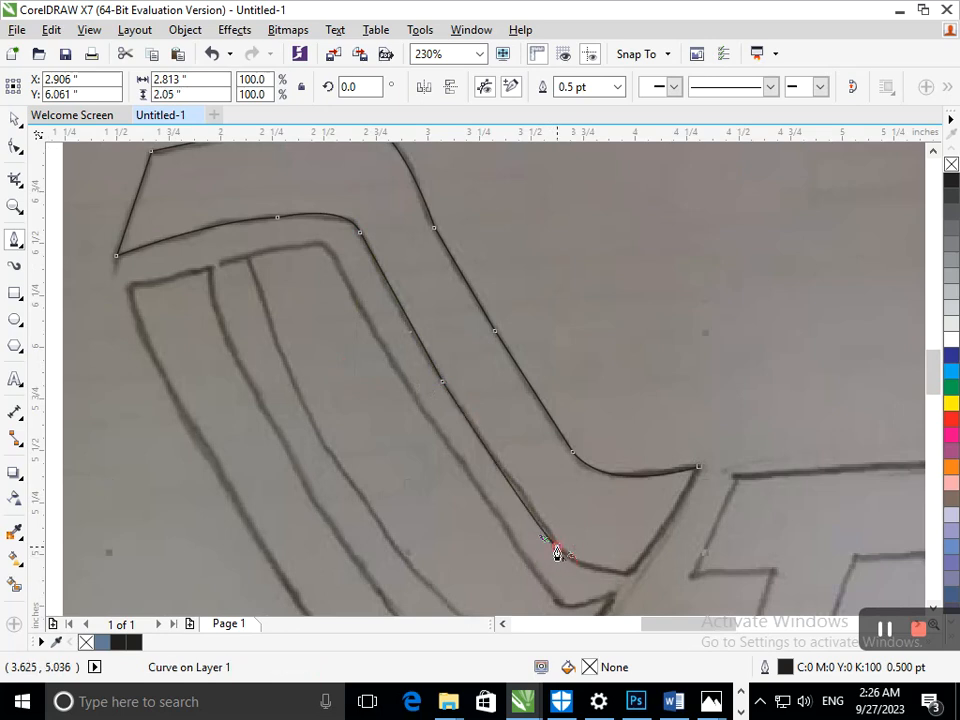
pyautogui.moveTo(638, 566)
pyautogui.mouseDown()
pyautogui.moveTo(666, 561)
pyautogui.moveTo(676, 543)
pyautogui.mouseUp()
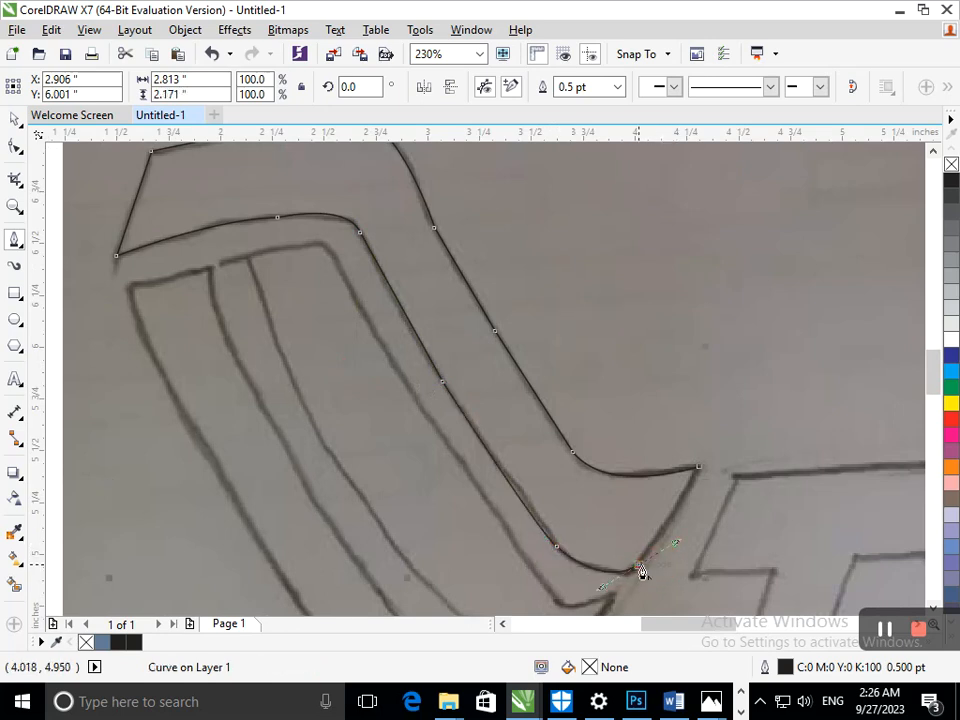
pyautogui.click(699, 469)
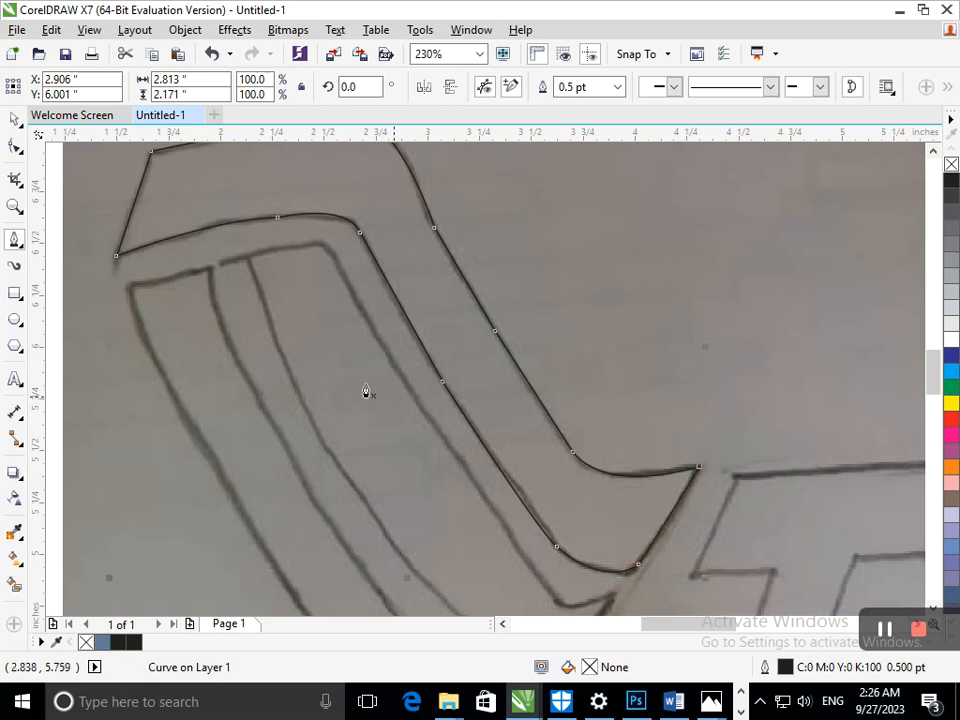
# Trace the V's middle stripe from its pointed lower tip across the short end and up its left edge to the top corner
pyautogui.scroll(-3, 340, 361)
pyautogui.scroll(3, 129, 199)
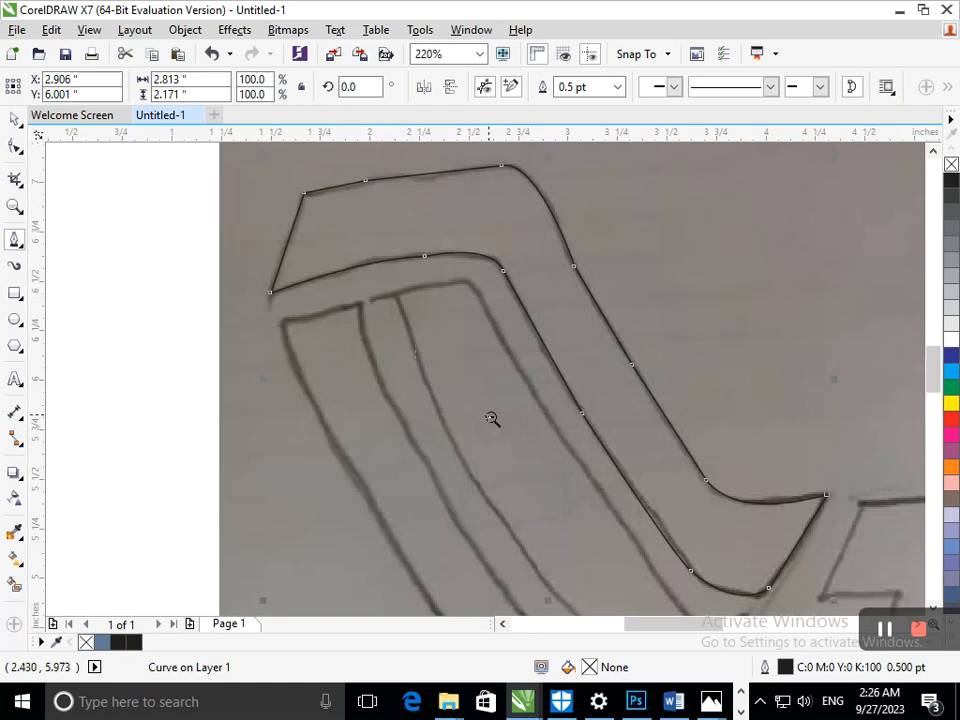
pyautogui.press('F3')
pyautogui.click(259, 340)
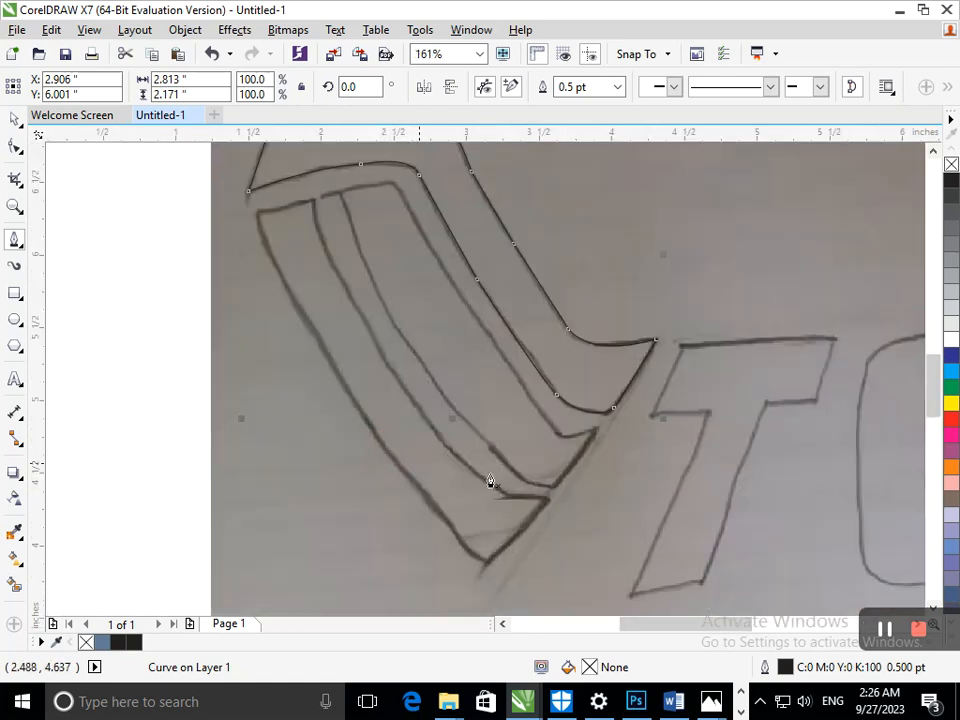
pyautogui.click(596, 431)
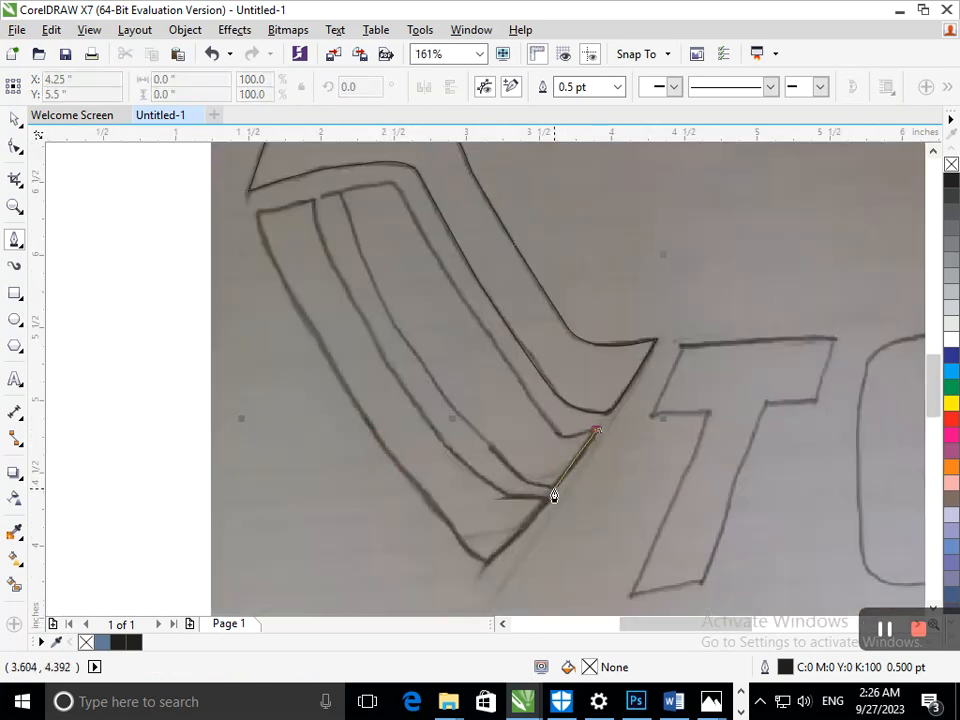
pyautogui.click(554, 488)
pyautogui.moveTo(500, 460); pyautogui.dragTo(473, 429)
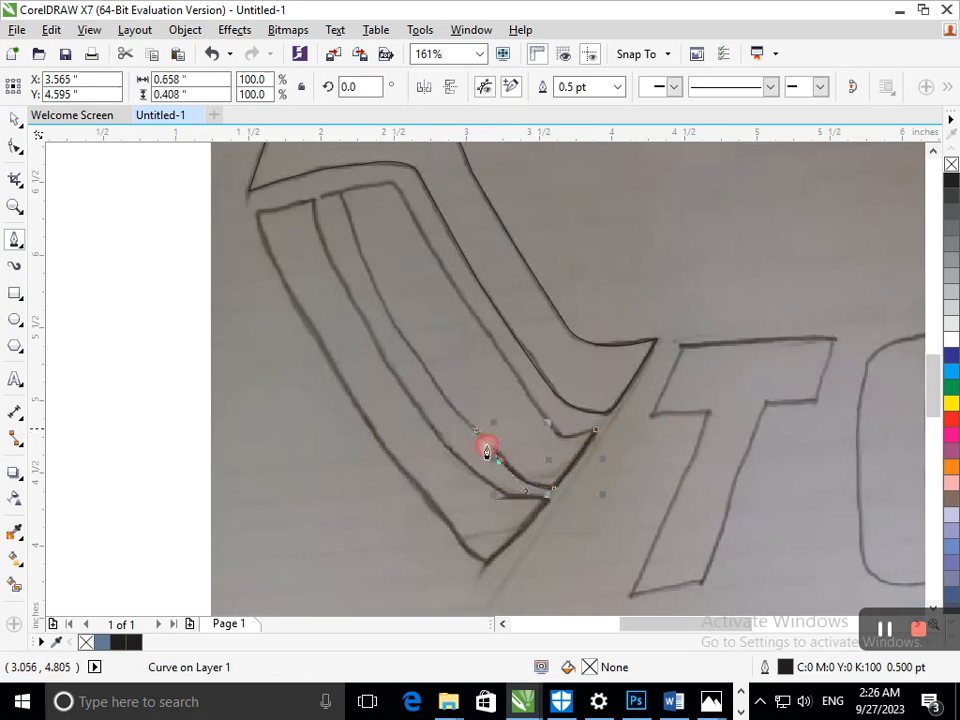
pyautogui.keyDown('alt'); pyautogui.click(500, 461); pyautogui.keyUp('alt')
pyautogui.moveTo(418, 368)
pyautogui.mouseDown()
pyautogui.moveTo(412, 347)
pyautogui.moveTo(427, 377)
pyautogui.mouseUp()
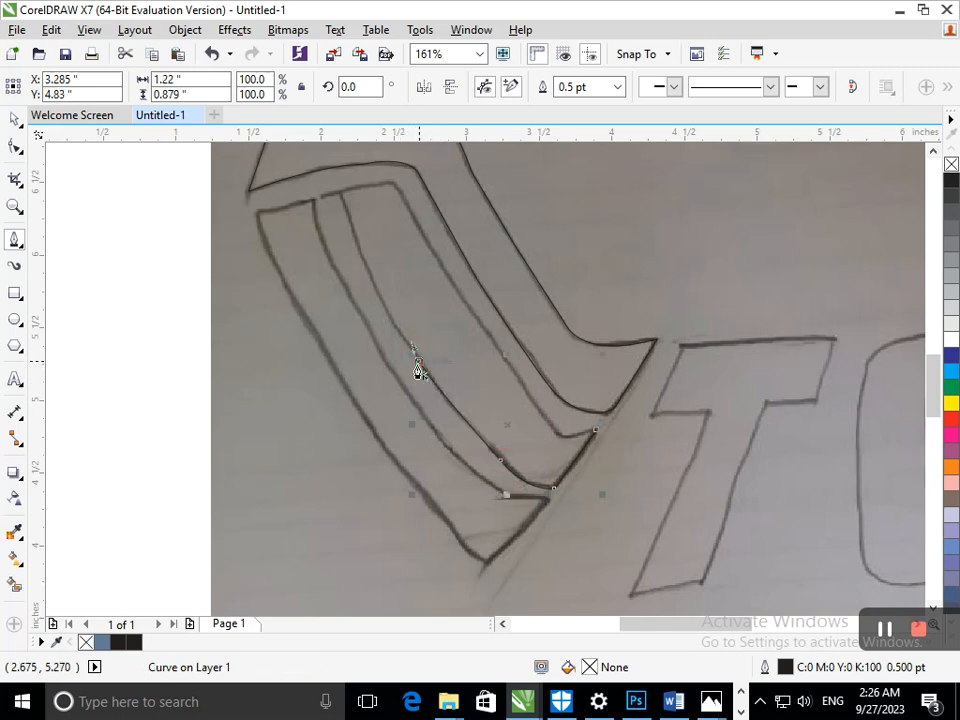
pyautogui.click(366, 273)
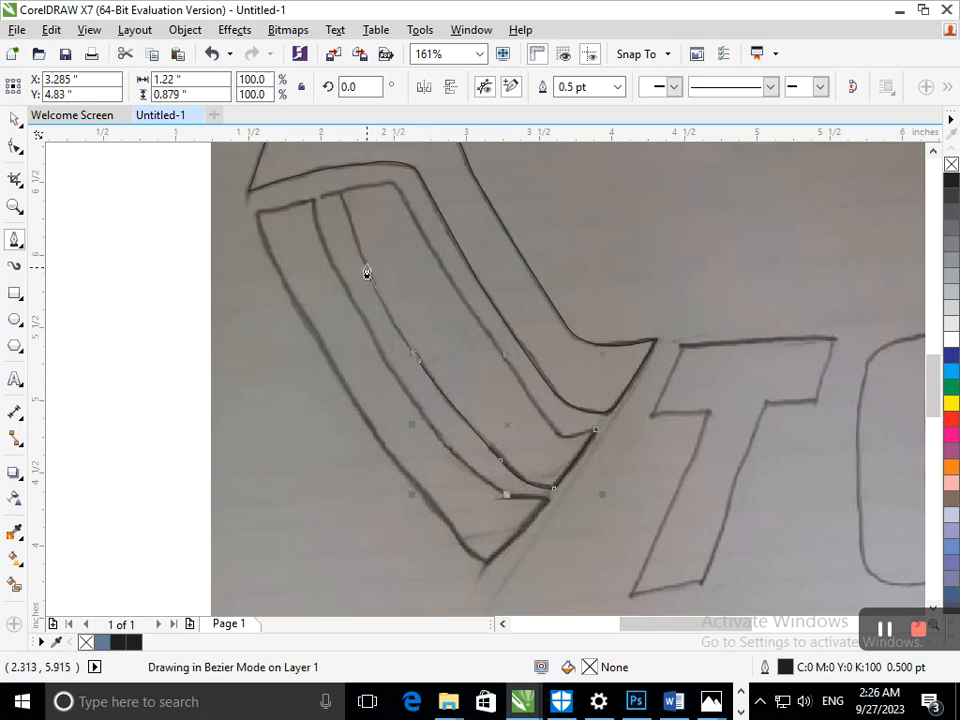
pyautogui.moveTo(366, 268); pyautogui.dragTo(369, 285)
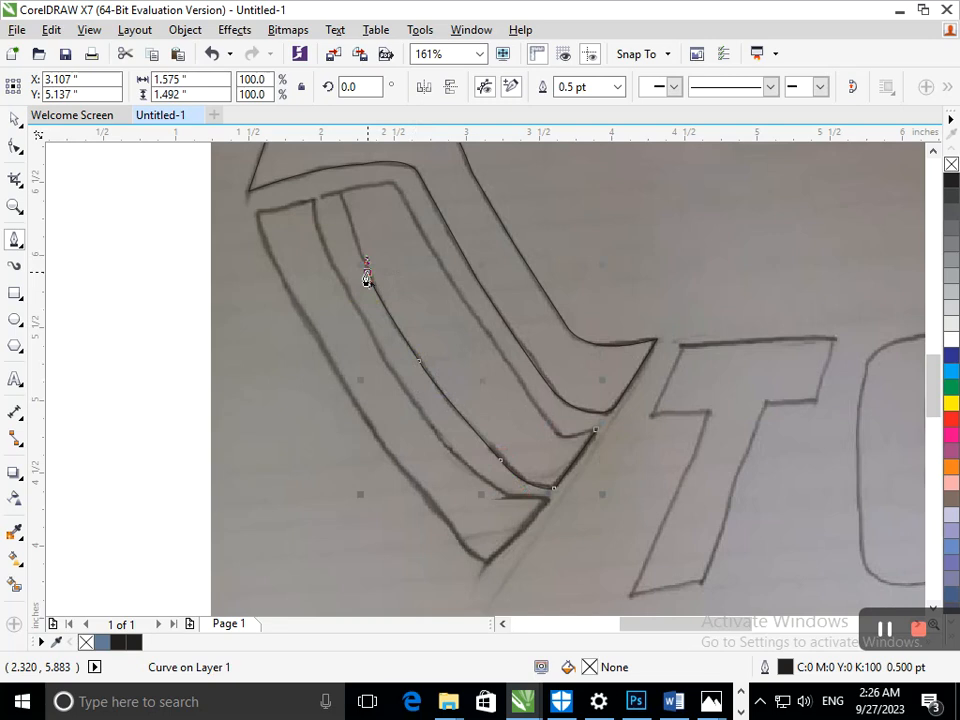
pyautogui.moveTo(339, 195); pyautogui.dragTo(362, 195)
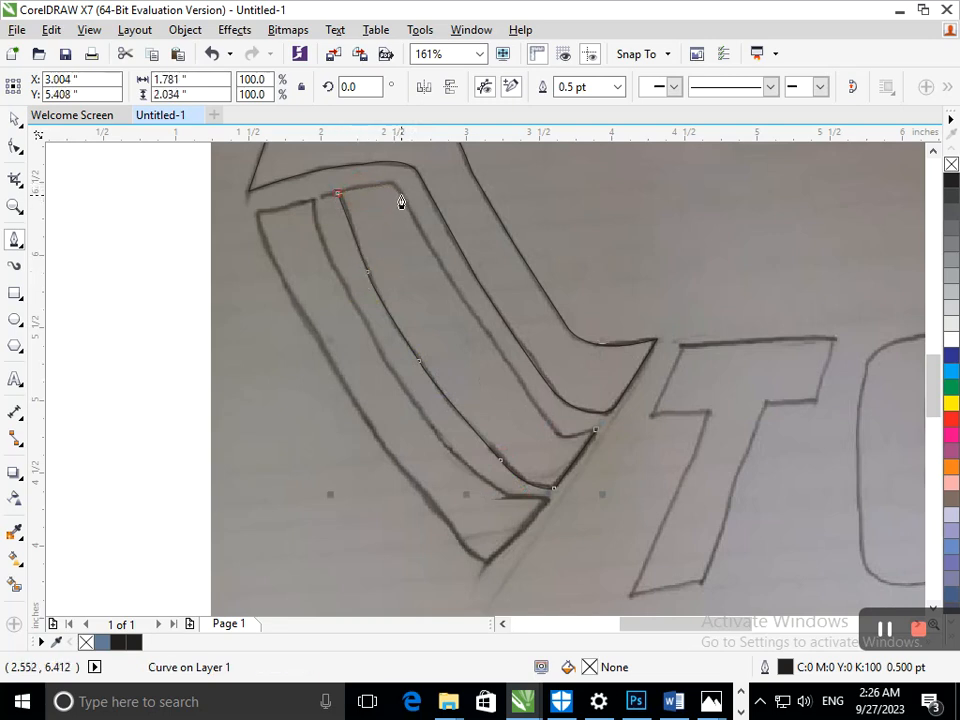
# Trace the middle stripe's rounded top and right edge down to the tip, closing the outline at about 1.78 by 2.11 inches
pyautogui.moveTo(401, 198); pyautogui.dragTo(420, 213)
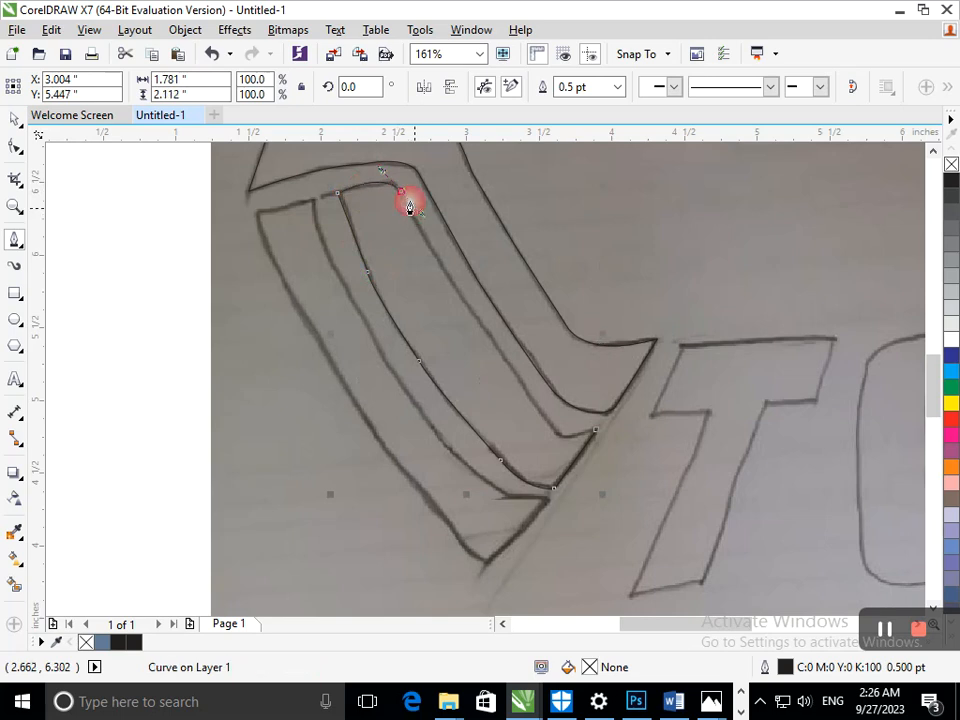
pyautogui.click(401, 191)
pyautogui.click(452, 287)
pyautogui.click(532, 406)
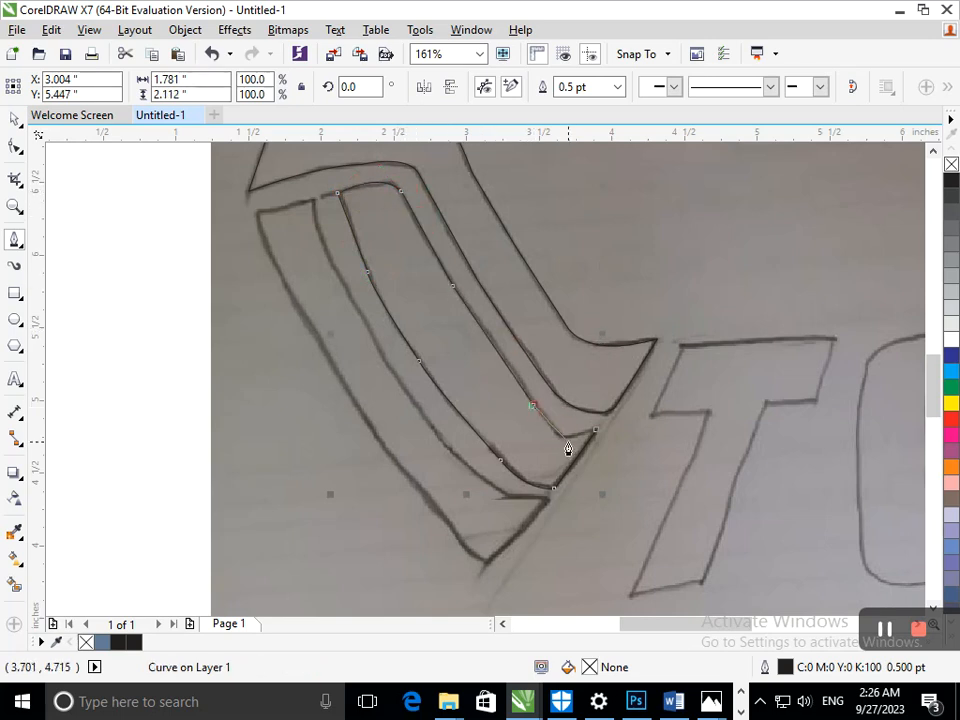
pyautogui.moveTo(579, 441); pyautogui.dragTo(605, 431)
pyautogui.click(602, 436)
# Trace the V's innermost left stripe from its lower tip up the right edge and across the top to the left corner
pyautogui.moveTo(514, 506); pyautogui.dragTo(438, 424)
pyautogui.moveTo(379, 347); pyautogui.dragTo(388, 376)
pyautogui.moveTo(351, 306); pyautogui.dragTo(319, 247)
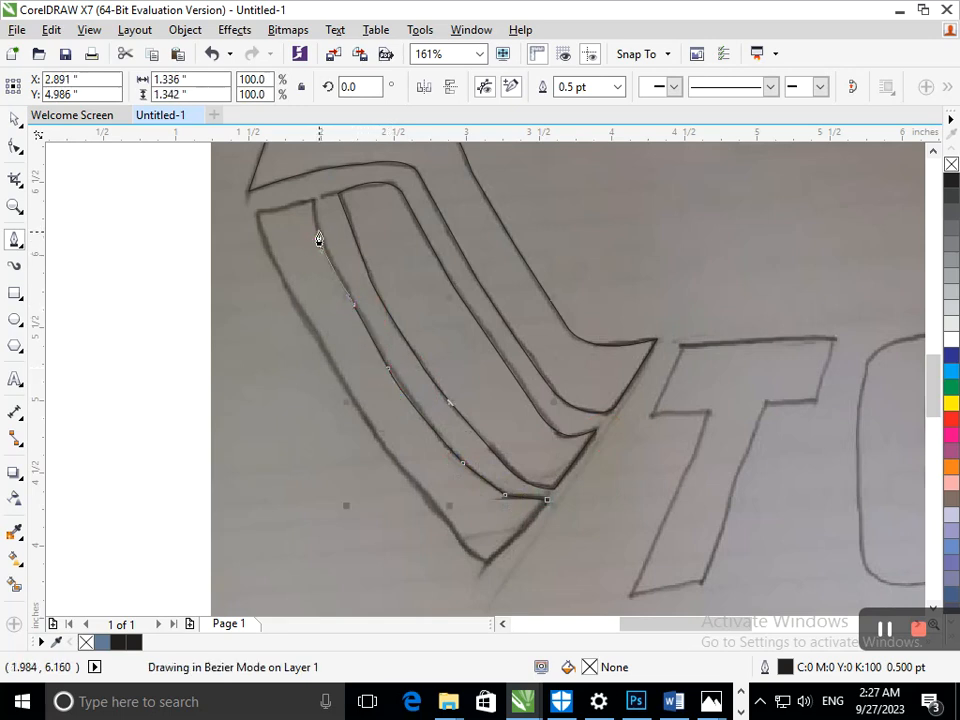
pyautogui.doubleClick(319, 247)
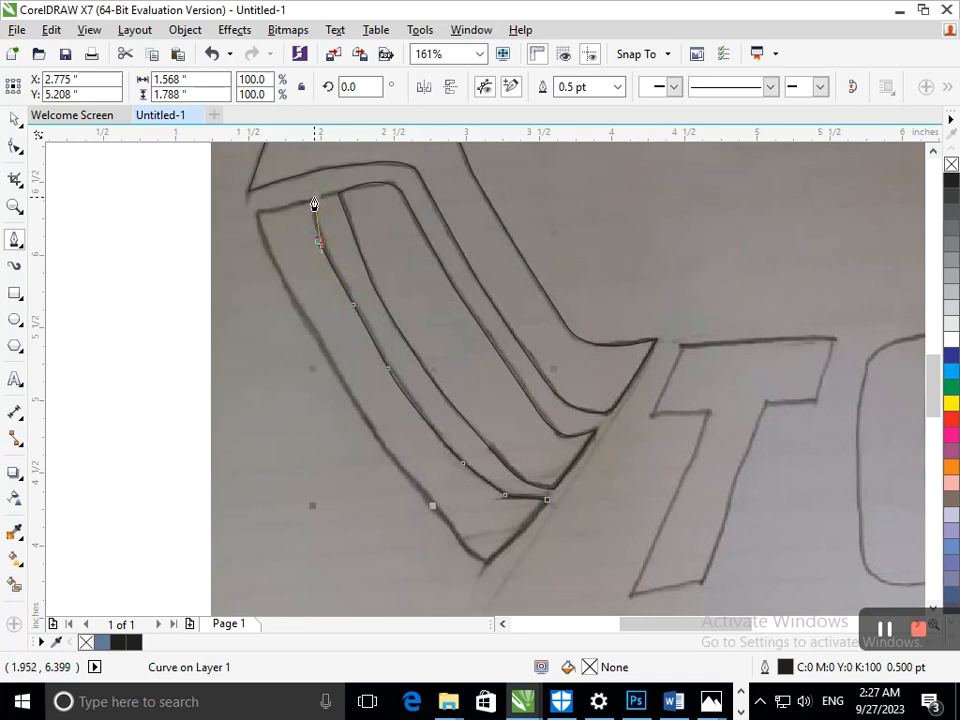
pyautogui.moveTo(314, 203); pyautogui.dragTo(258, 221)
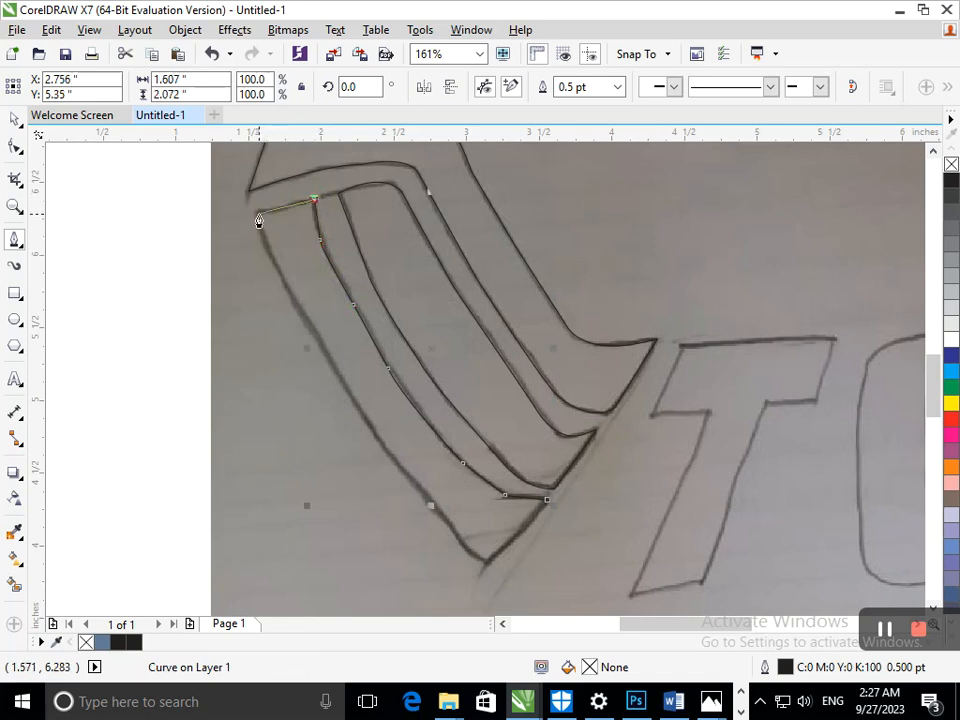
pyautogui.click(256, 211)
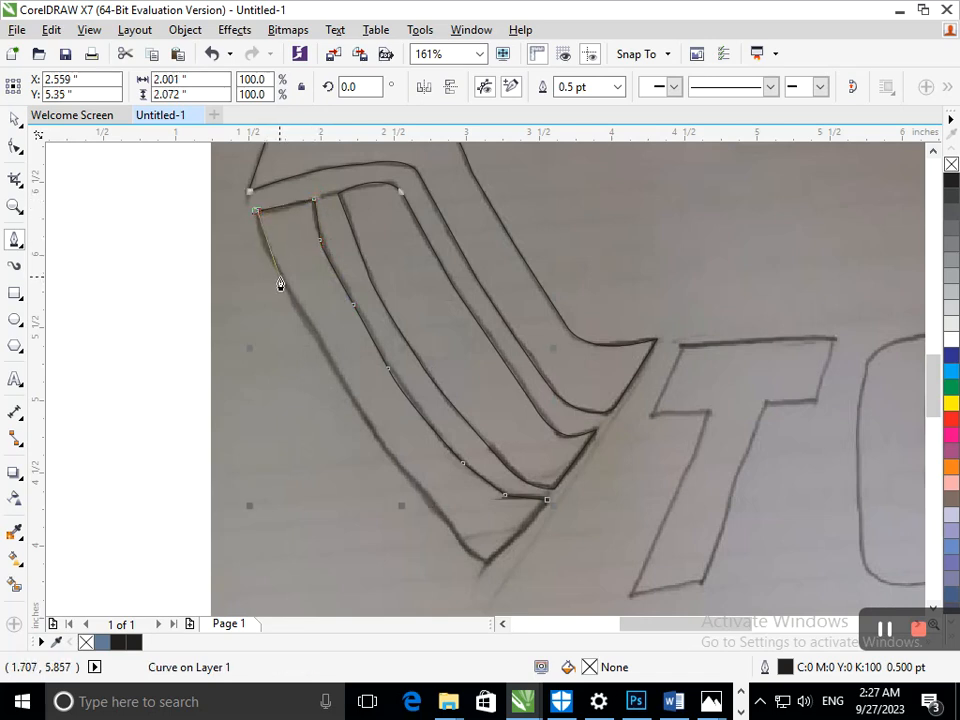
# Trace the left stripe's long outer edge down to the V's bottom point and close the outline at about 2 by 2.51 inches
pyautogui.moveTo(292, 303)
pyautogui.mouseDown()
pyautogui.moveTo(313, 332)
pyautogui.moveTo(295, 311)
pyautogui.mouseUp()
pyautogui.moveTo(348, 395)
pyautogui.mouseDown()
pyautogui.moveTo(358, 406)
pyautogui.moveTo(348, 399)
pyautogui.mouseUp()
pyautogui.moveTo(414, 483)
pyautogui.mouseDown()
pyautogui.moveTo(426, 498)
pyautogui.moveTo(414, 491)
pyautogui.mouseUp()
pyautogui.moveTo(489, 570)
pyautogui.mouseDown()
pyautogui.moveTo(506, 568)
pyautogui.moveTo(493, 571)
pyautogui.mouseUp()
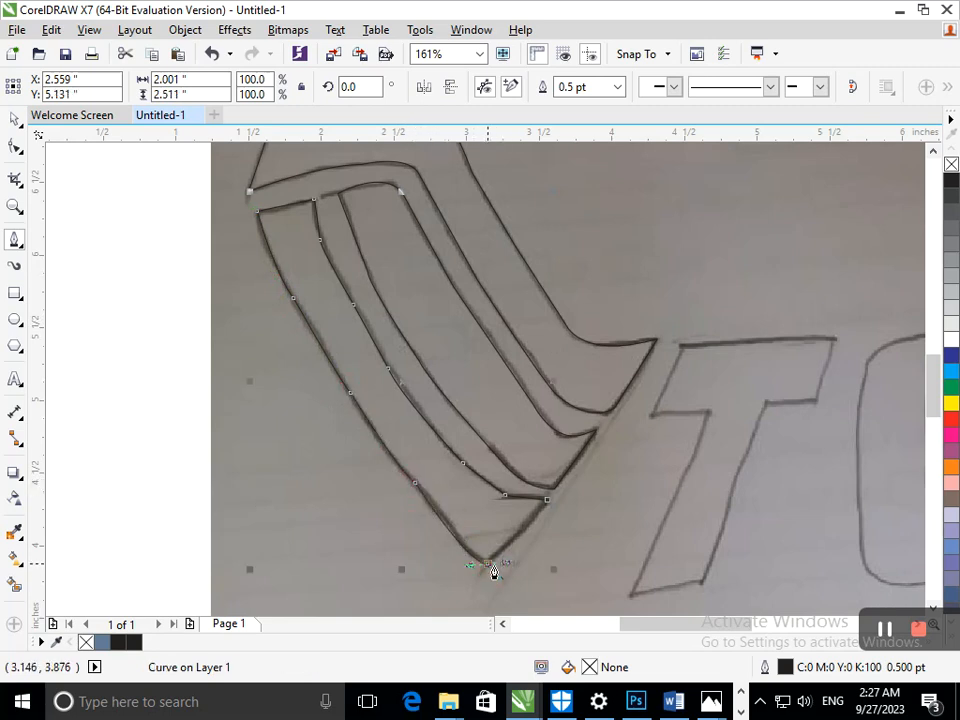
pyautogui.click(549, 502)
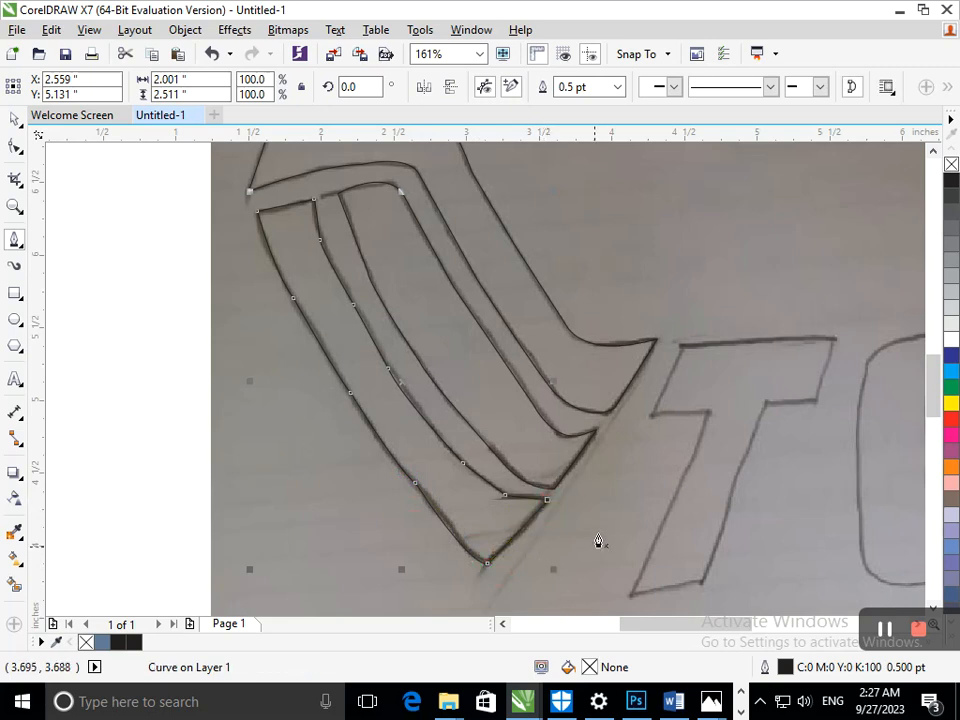
pyautogui.scroll(-3, 649, 501)
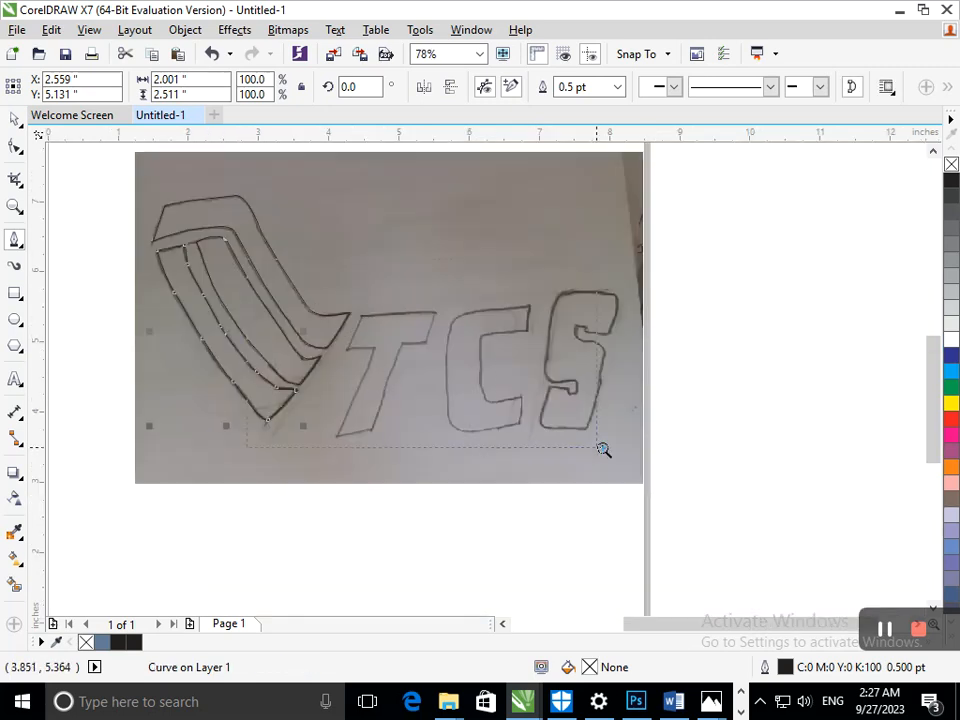
pyautogui.scroll(4, 392, 384)
pyautogui.scroll(-4, 377, 456)
pyautogui.click(363, 319)
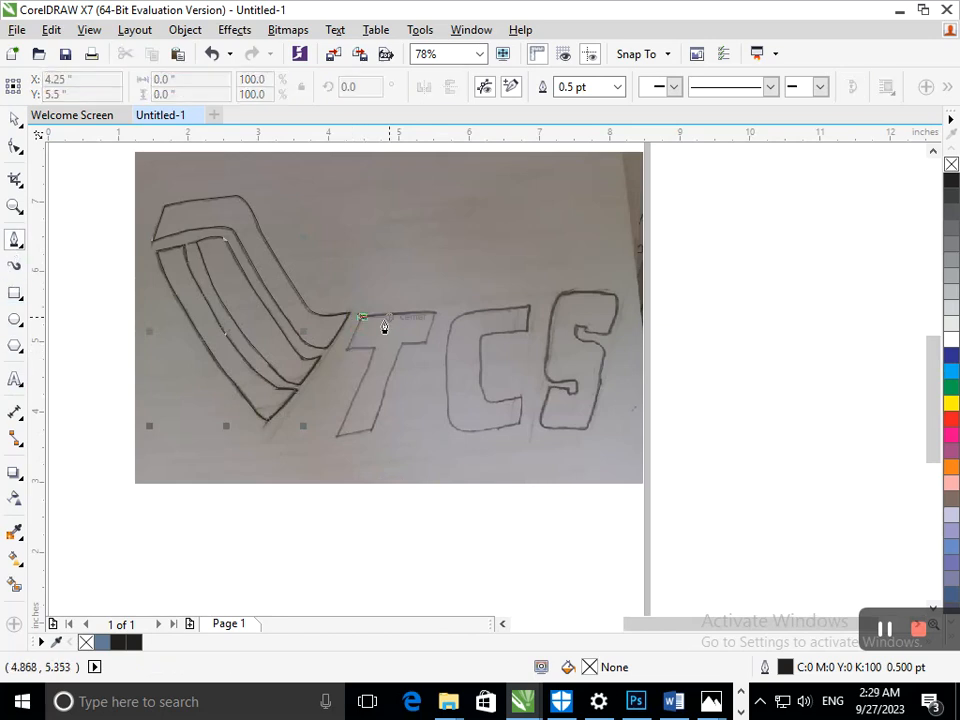
pyautogui.click(469, 364)
pyautogui.press('Escape')
pyautogui.scroll(2, 392, 326)
pyautogui.hotkey('ctrl', 'z')
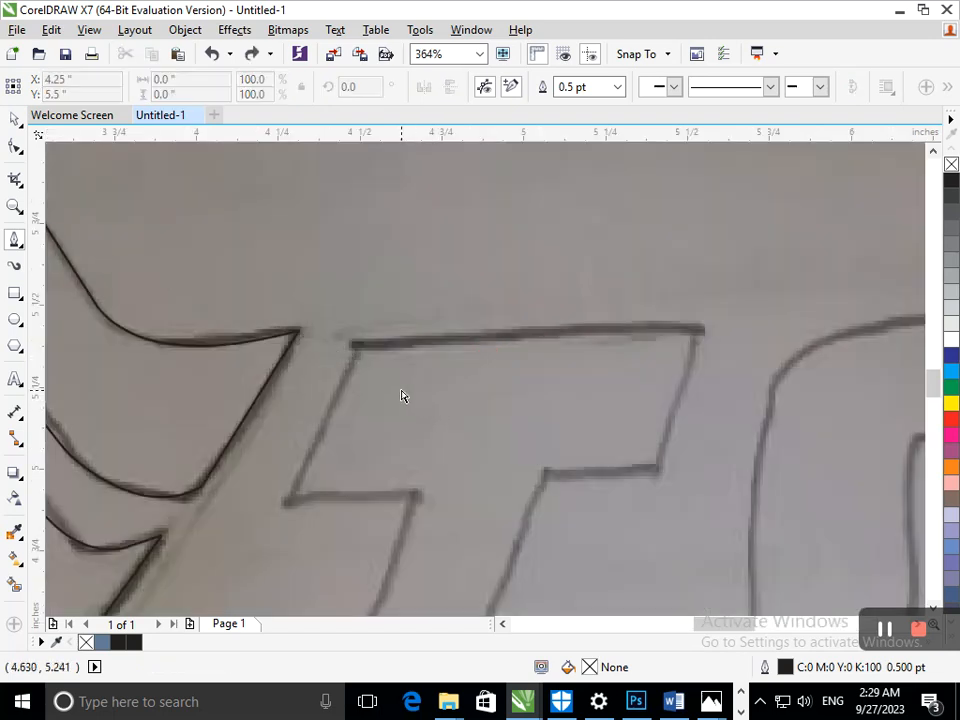
# Trace the T's top edge, right end and the underside of its right arm to the stem
pyautogui.click(357, 350)
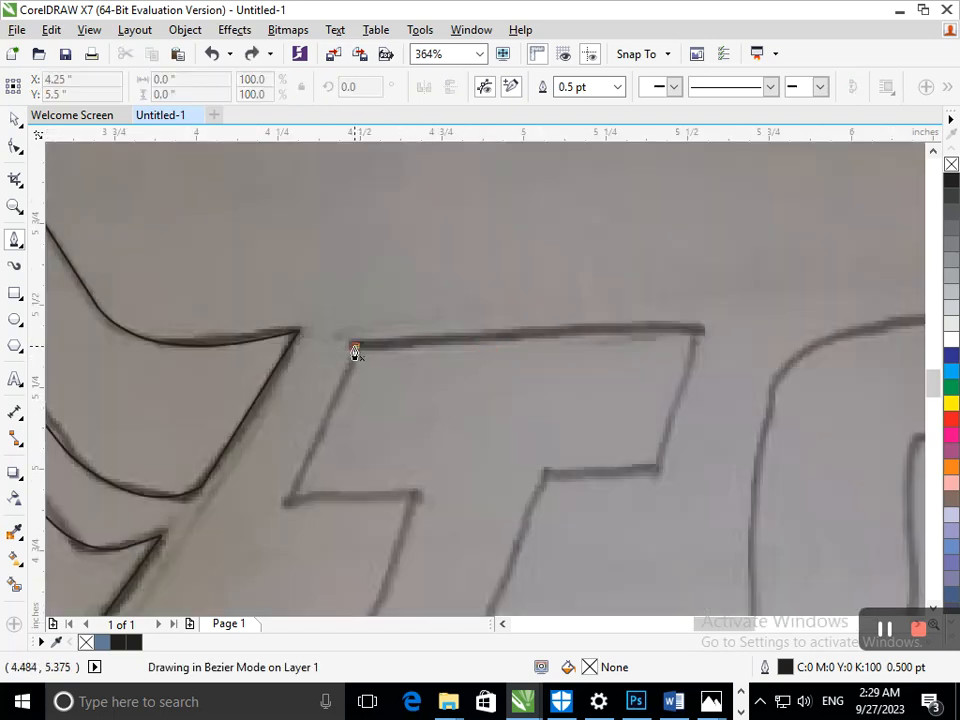
pyautogui.click(695, 329)
pyautogui.press('Escape')
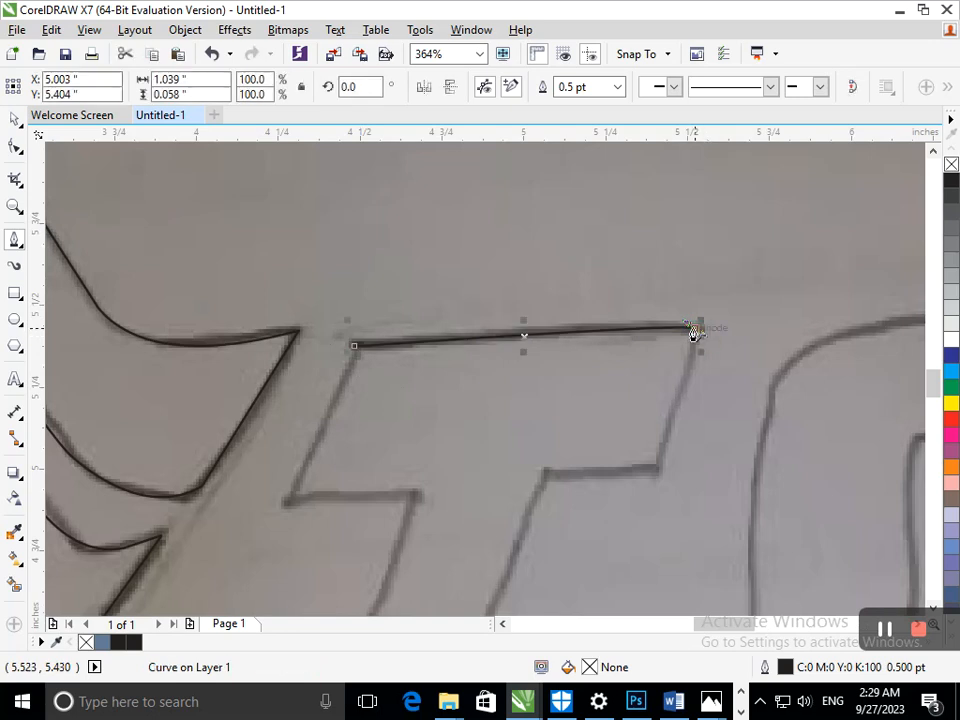
pyautogui.click(695, 330)
pyautogui.click(658, 472)
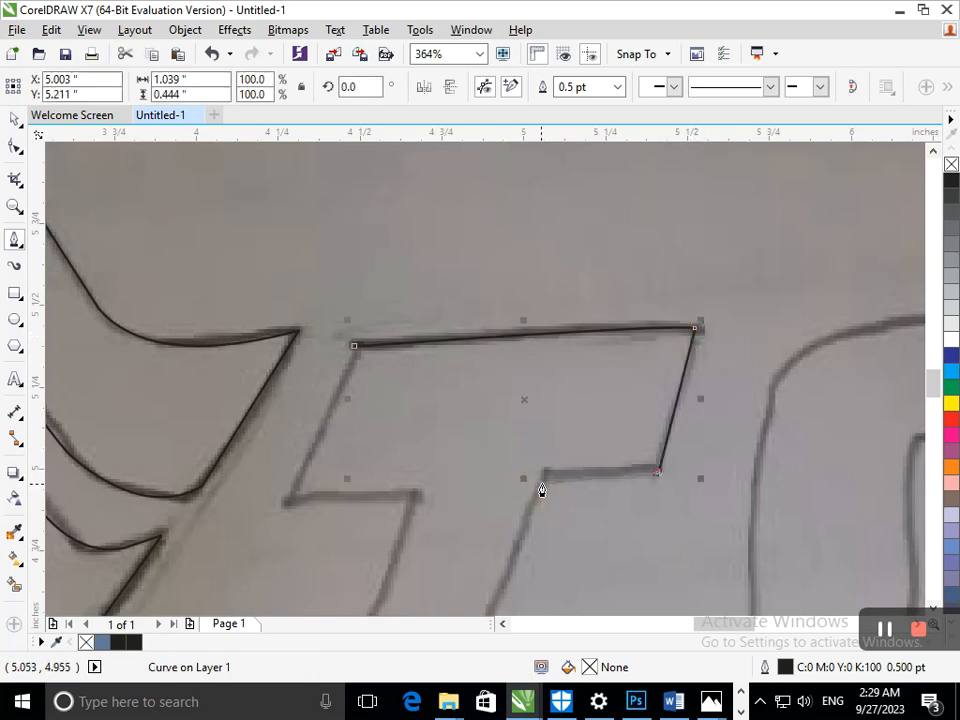
pyautogui.click(544, 476)
# Trace the T's stem and left arm back to the starting corner, closing the outline at about 1.42 by 1.79 inches
pyautogui.click(510, 566)
pyautogui.scroll(-5, 525, 561)
pyautogui.click(370, 432)
pyautogui.click(335, 441)
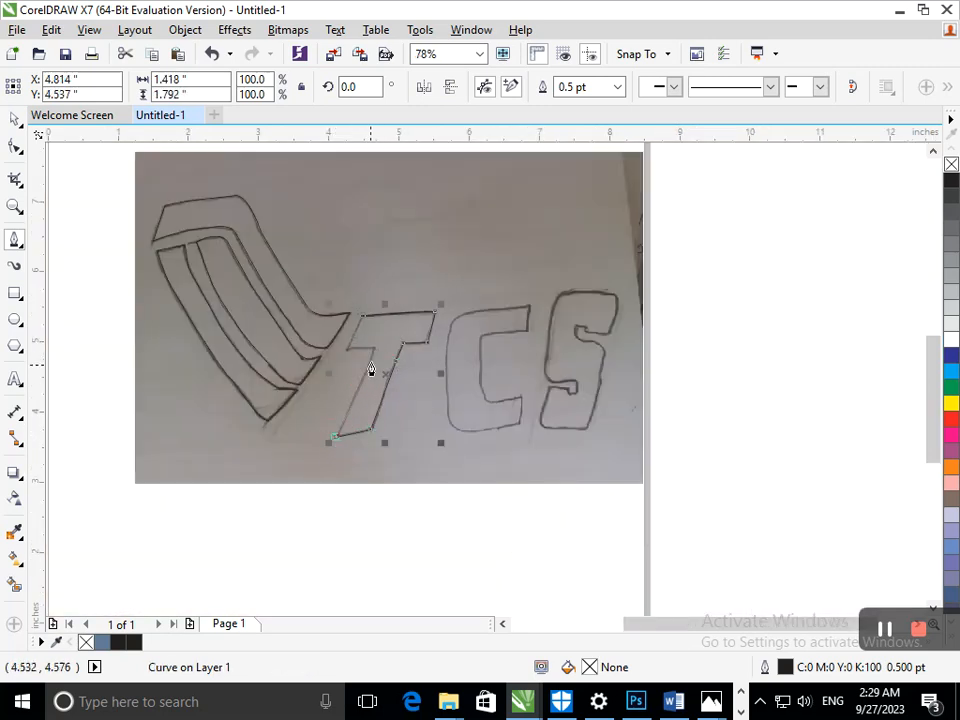
pyautogui.click(345, 351)
pyautogui.click(363, 318)
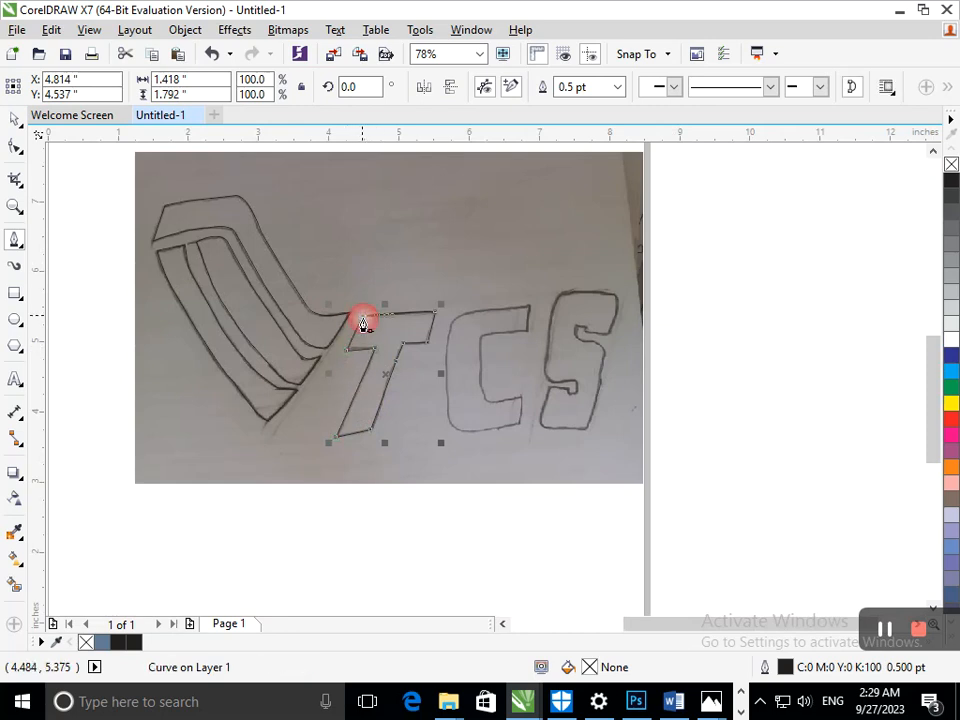
# Trace the C from the upper arm's right end along the top edge and around the rounded upper-left corner
pyautogui.click(527, 333)
pyautogui.click(530, 307)
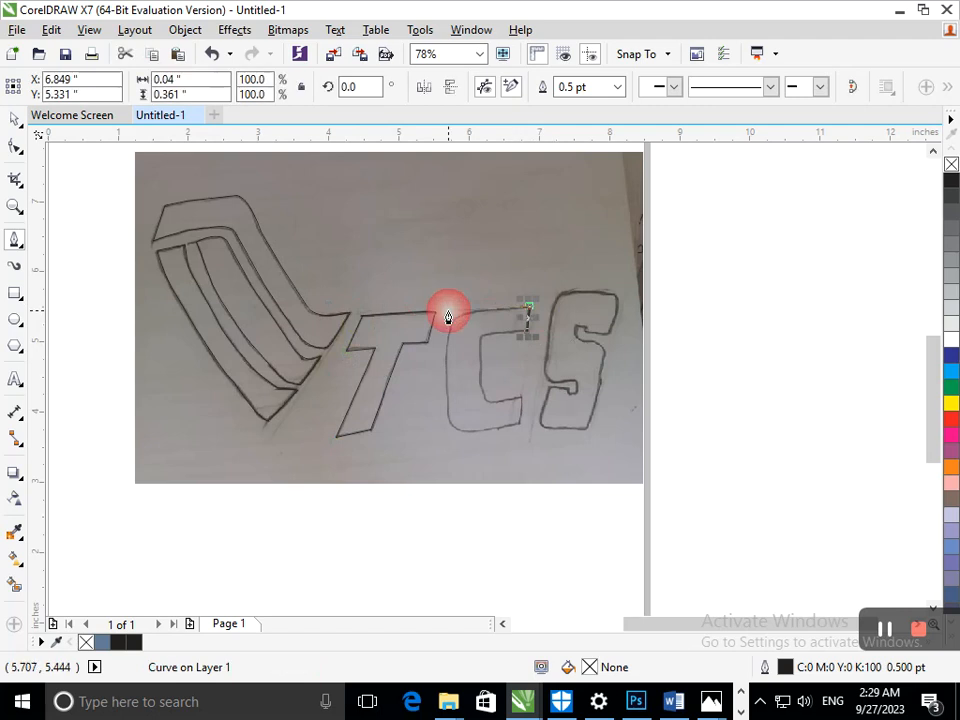
pyautogui.click(472, 314)
pyautogui.scroll(5, 482, 330)
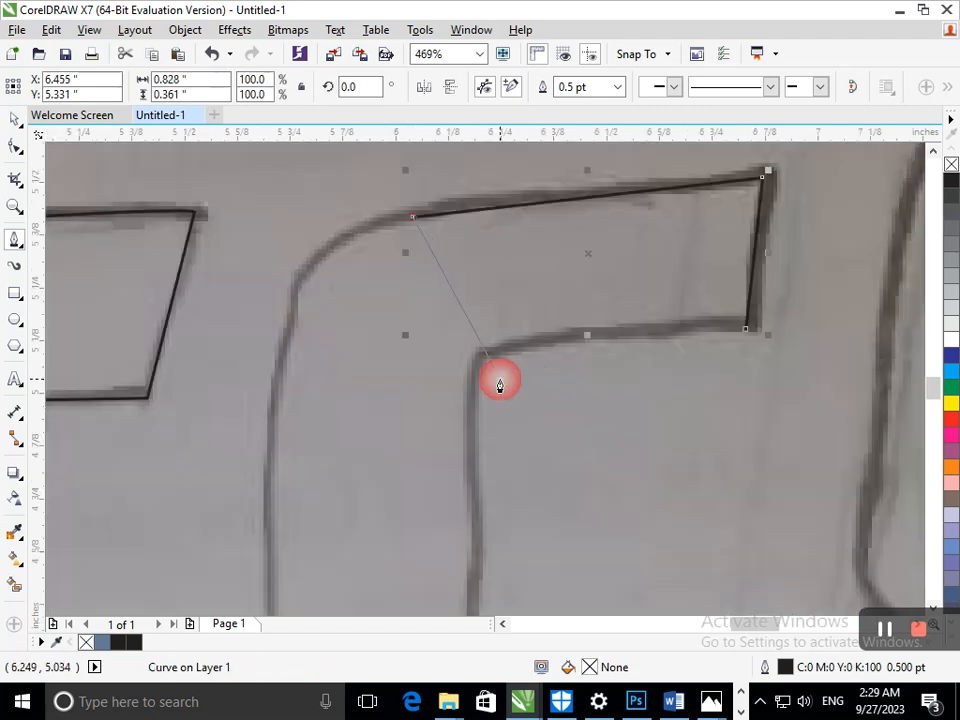
pyautogui.moveTo(290, 318); pyautogui.dragTo(282, 420)
pyautogui.click(290, 321)
pyautogui.moveTo(268, 488); pyautogui.dragTo(273, 545)
# Trace the C's outer left side down around the rounded lower-left corner and onto the bottom edge
pyautogui.scroll(-5, 320, 525)
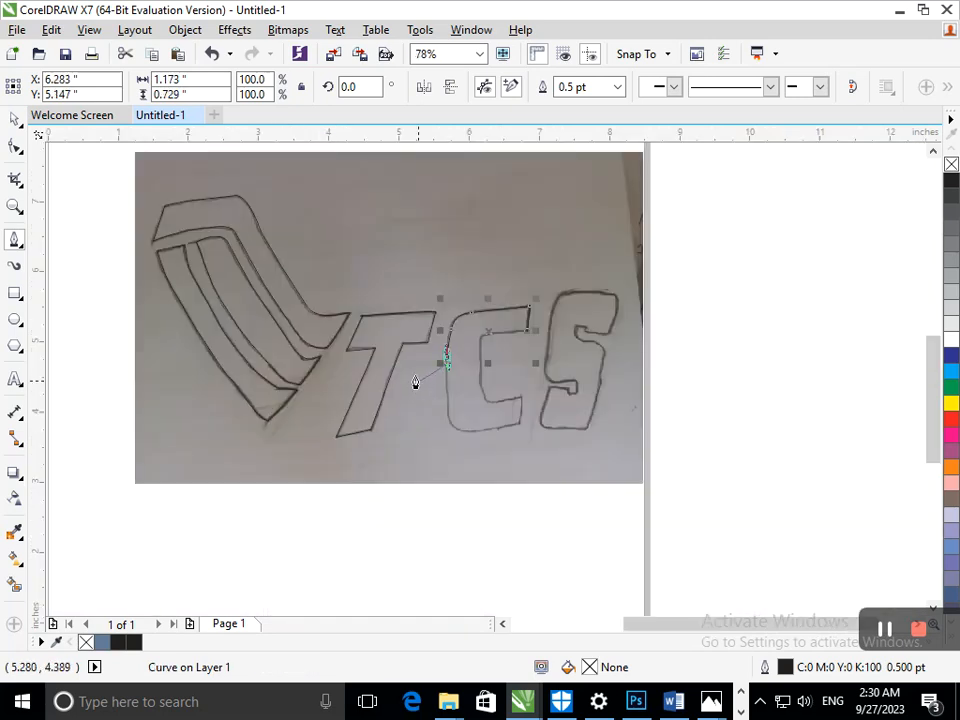
pyautogui.scroll(4, 414, 386)
pyautogui.click(352, 508)
pyautogui.moveTo(450, 590); pyautogui.dragTo(530, 590)
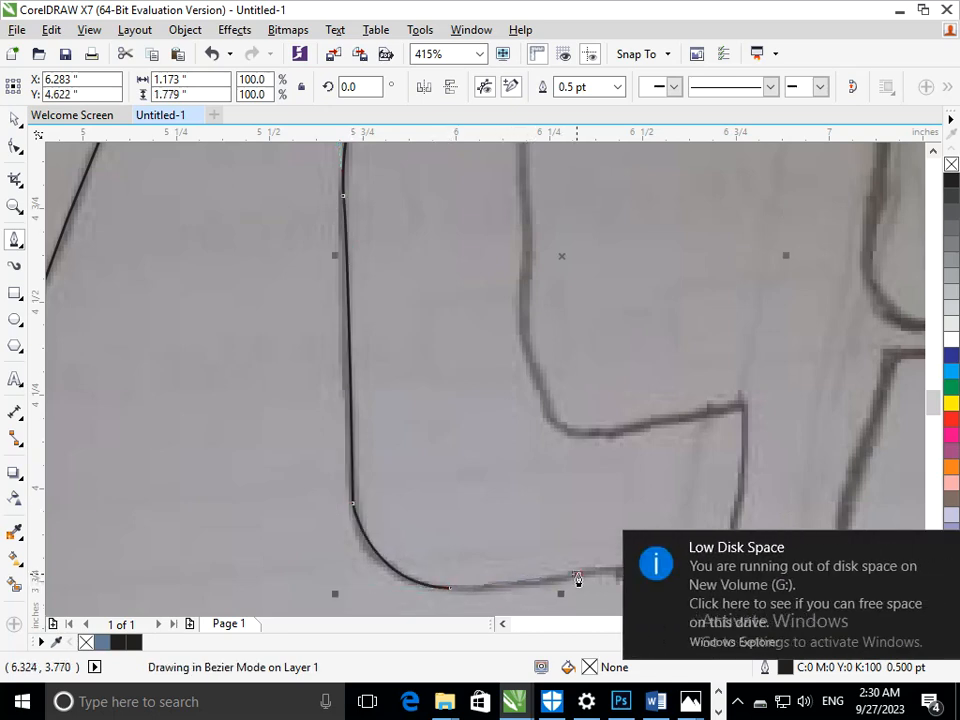
pyautogui.scroll(-5, 604, 574)
pyautogui.scroll(4, 630, 486)
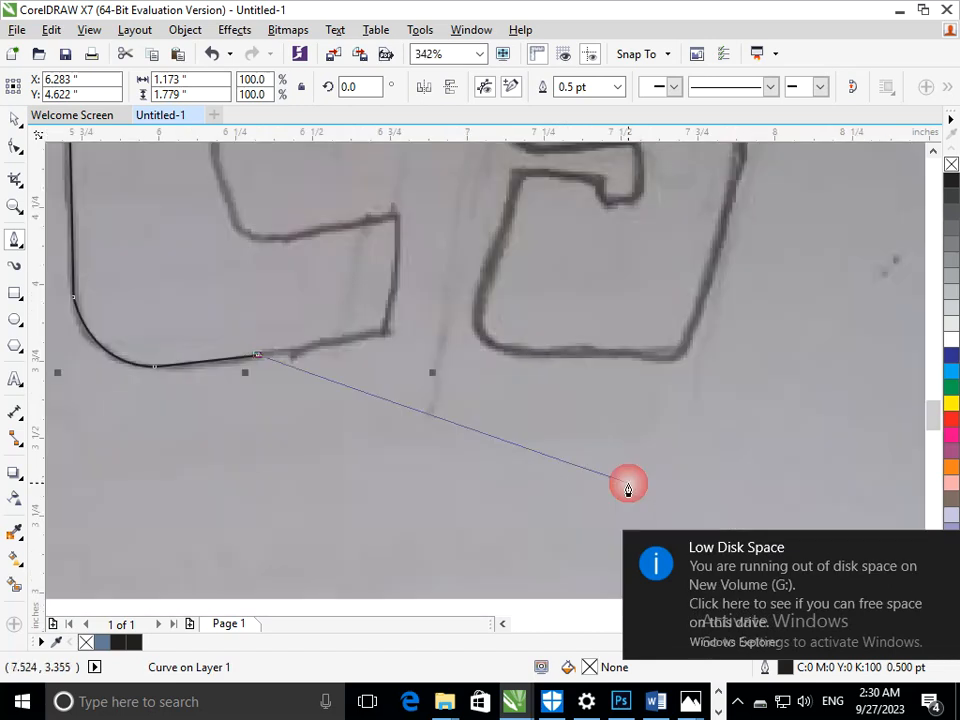
# Finish the C's bottom edge and trace the lower arm's slightly curved right end up to its inner corner
pyautogui.click(381, 336)
pyautogui.click(396, 272)
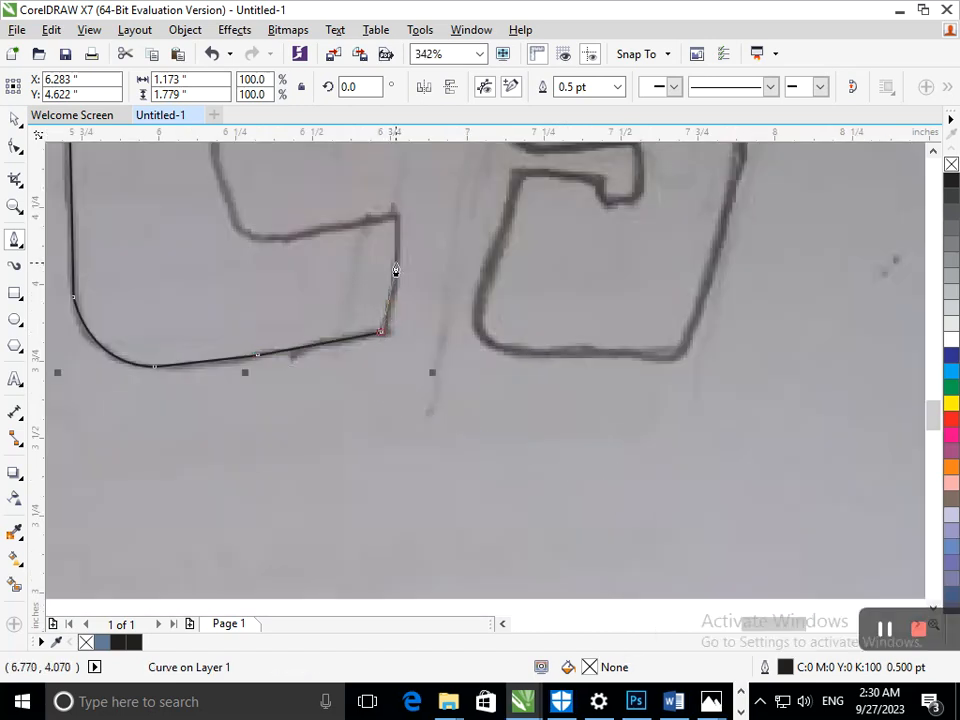
pyautogui.click(398, 246)
pyautogui.click(381, 333)
pyautogui.click(392, 214)
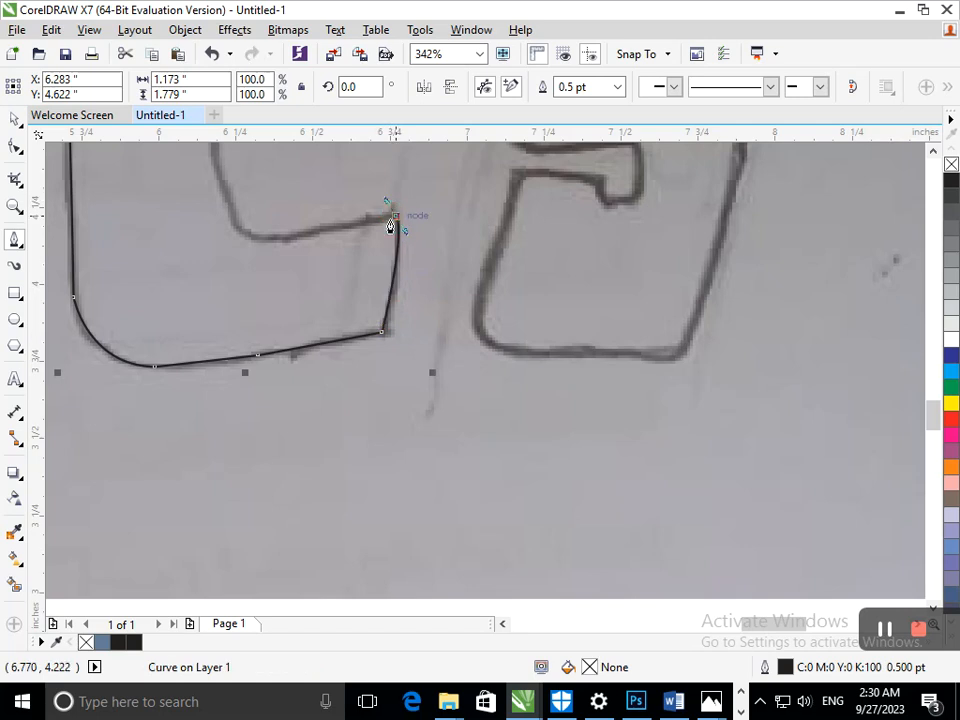
# Trace the upper edge of the C's lower arm and curve around the lower inner corner
pyautogui.moveTo(272, 240)
pyautogui.mouseDown()
pyautogui.moveTo(227, 258)
pyautogui.moveTo(228, 250)
pyautogui.mouseUp()
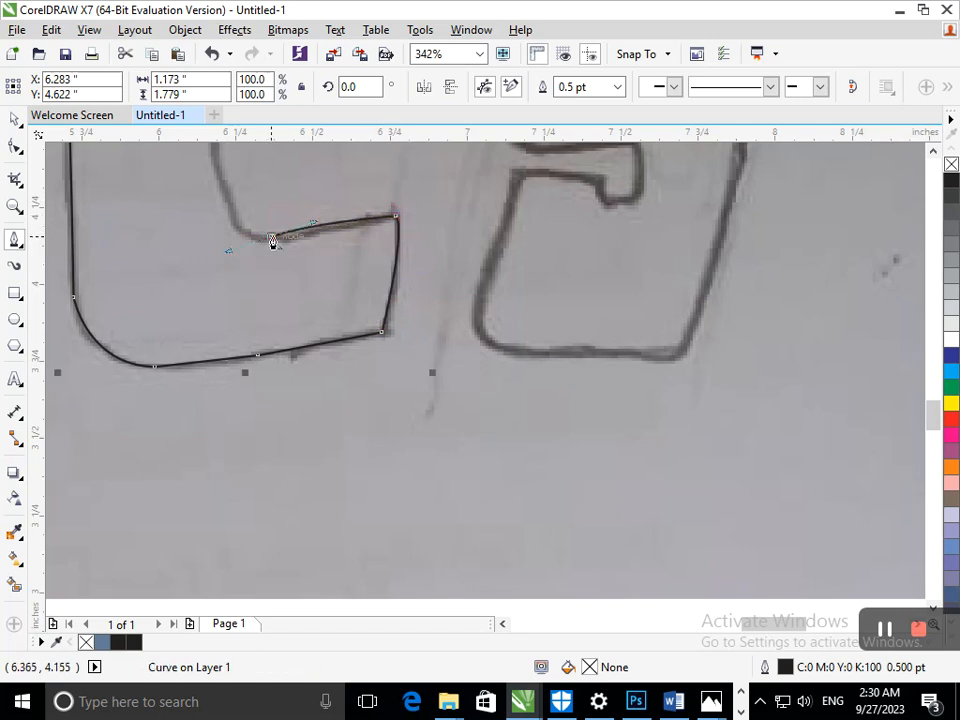
pyautogui.moveTo(228, 197); pyautogui.dragTo(225, 155)
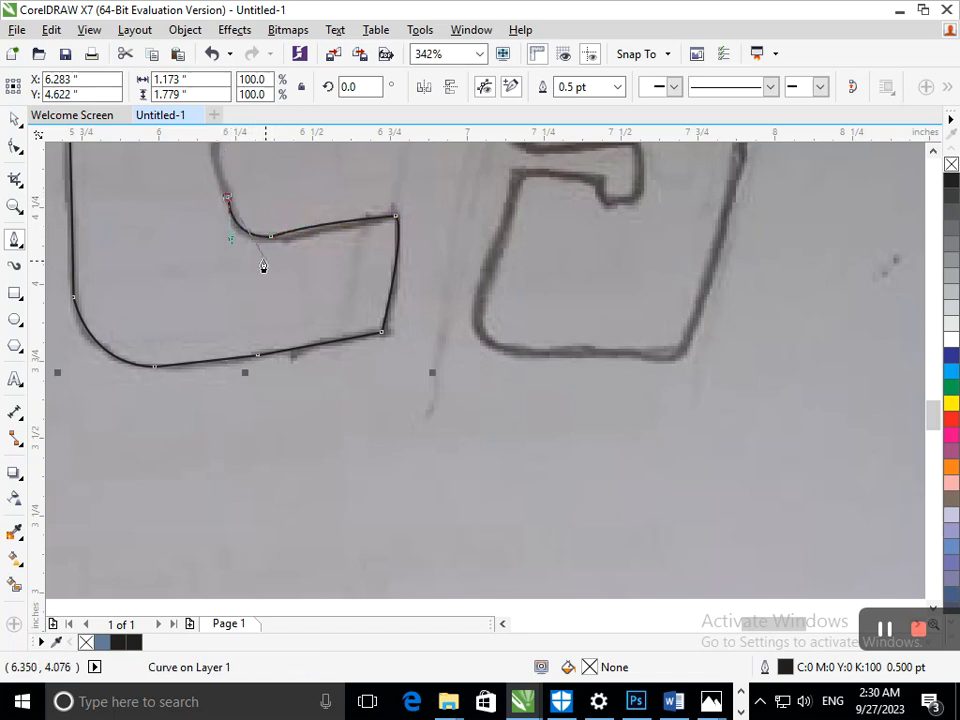
pyautogui.scroll(-4, 385, 347)
pyautogui.scroll(5, 497, 374)
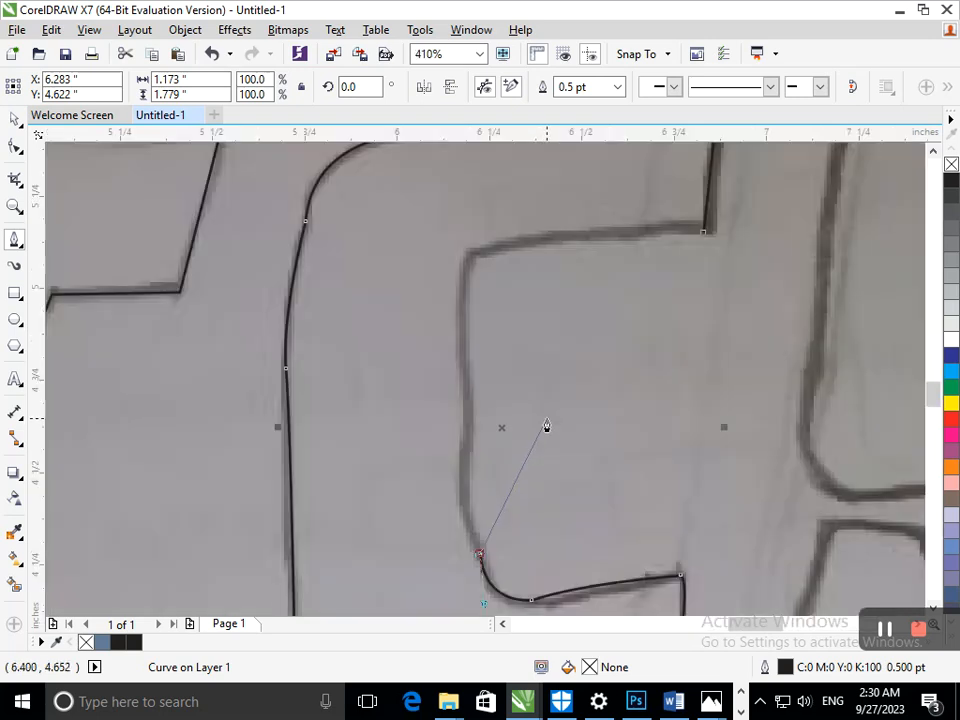
pyautogui.click(466, 426)
pyautogui.moveTo(466, 350); pyautogui.dragTo(481, 360)
pyautogui.hotkey('ctrl', 'z')
pyautogui.hotkey('ctrl', 'z')
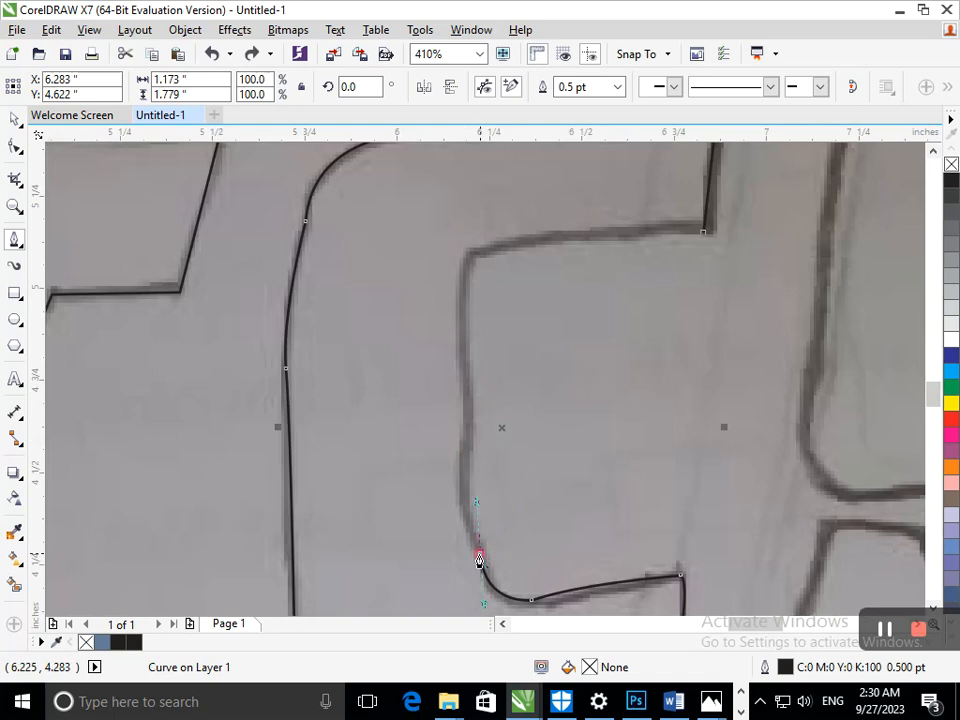
pyautogui.click(467, 434)
pyautogui.moveTo(471, 400)
pyautogui.mouseDown()
pyautogui.moveTo(479, 378)
pyautogui.moveTo(471, 386)
pyautogui.mouseUp()
pyautogui.hotkey('ctrl', 'z')
pyautogui.hotkey('ctrl', 'z')
# Trace the C's inner left edge from the lower inner corner up to just below the upper inner corner
pyautogui.click(480, 558)
pyautogui.click(464, 416)
pyautogui.moveTo(464, 416); pyautogui.dragTo(462, 470)
pyautogui.click(462, 467)
pyautogui.click(468, 451)
pyautogui.click(460, 304)
# Trace the C's upper inner corner and the upper arm's underside, closing the outline at about 1.17 by 1.78 inches
pyautogui.moveTo(498, 250); pyautogui.dragTo(538, 257)
pyautogui.click(498, 250)
pyautogui.click(652, 231)
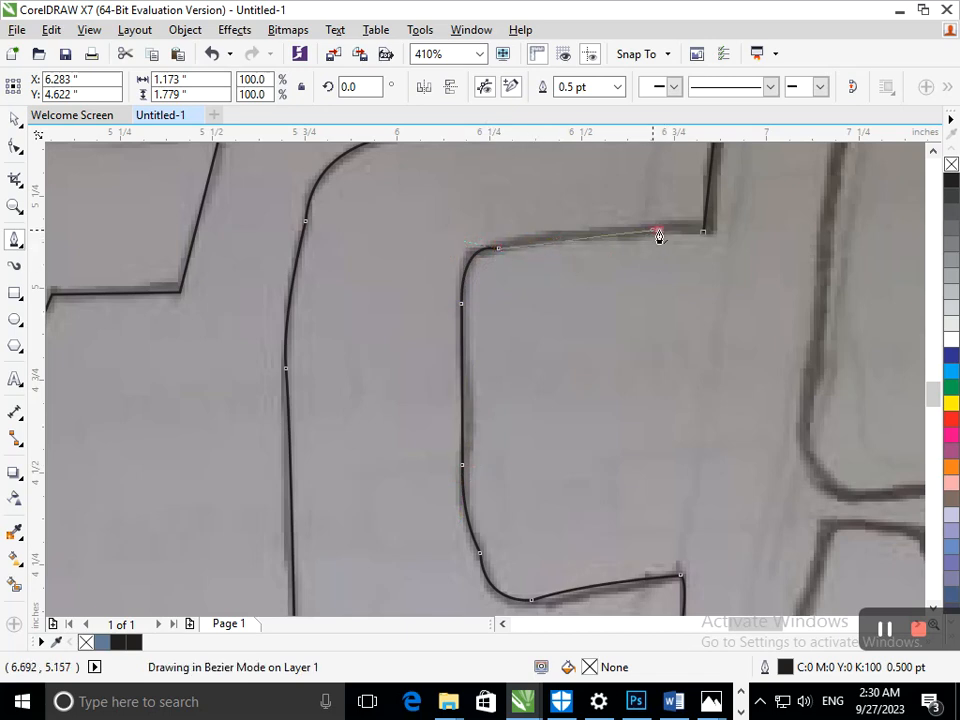
pyautogui.click(703, 233)
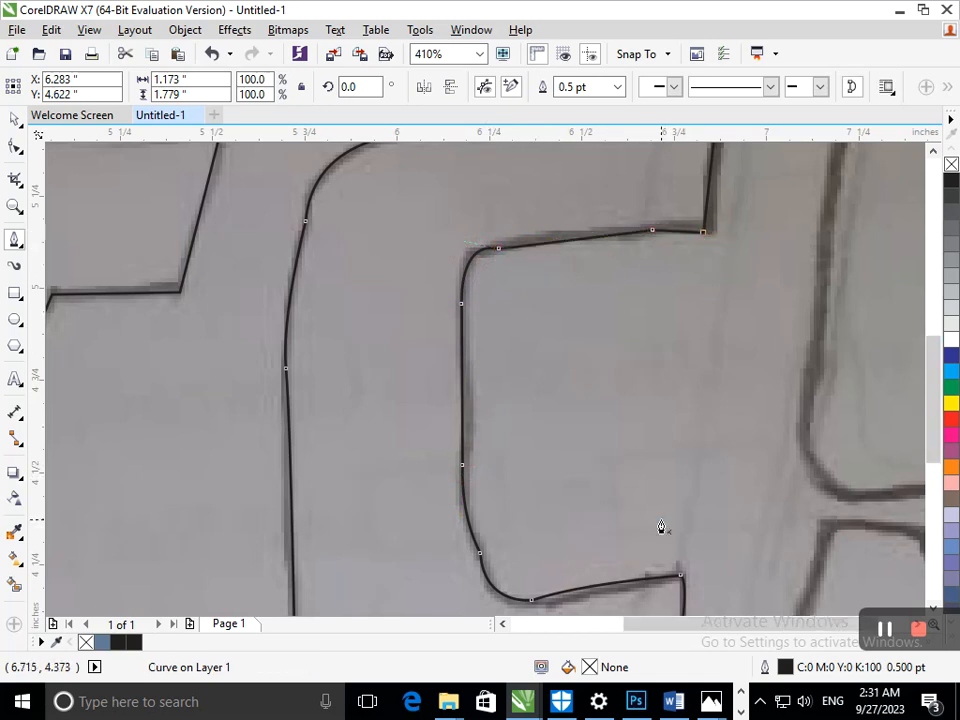
# Start the S outline at its lower inner hook, tracing the hook's short bottom edge and right edge
pyautogui.press('F3')
pyautogui.press('F2')
pyautogui.click(606, 400)
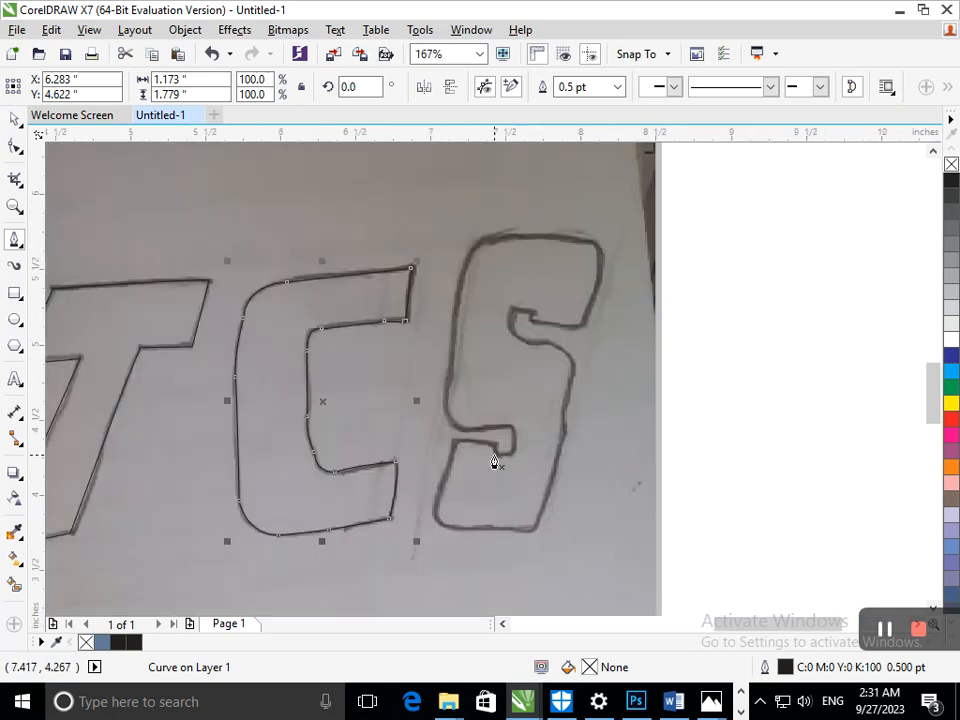
pyautogui.click(499, 455)
pyautogui.doubleClick(513, 455)
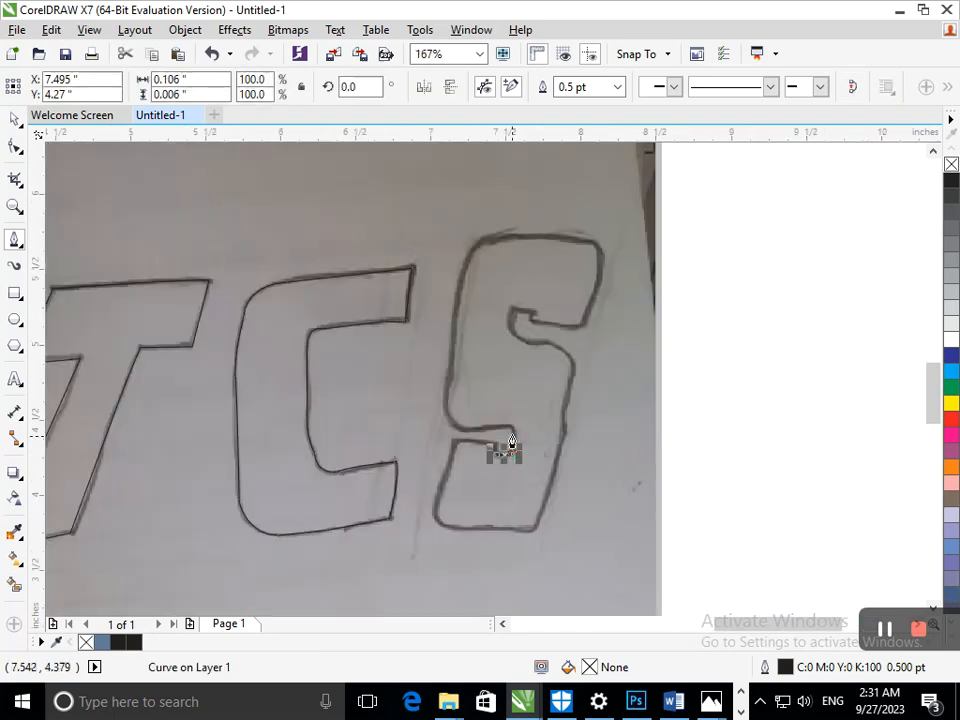
pyautogui.click(513, 438)
# Round the upper-right corner of the S's lower hook and trace its top edge toward the left
pyautogui.scroll(3, 524, 445)
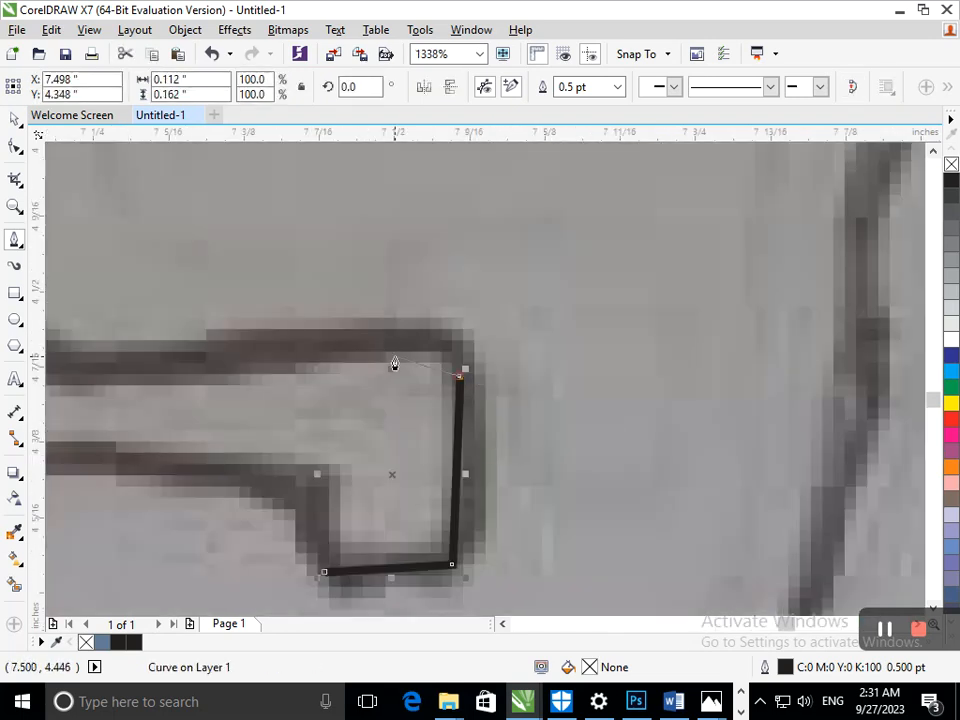
pyautogui.moveTo(386, 350); pyautogui.dragTo(298, 360)
pyautogui.hotkey('ctrl', 'z')
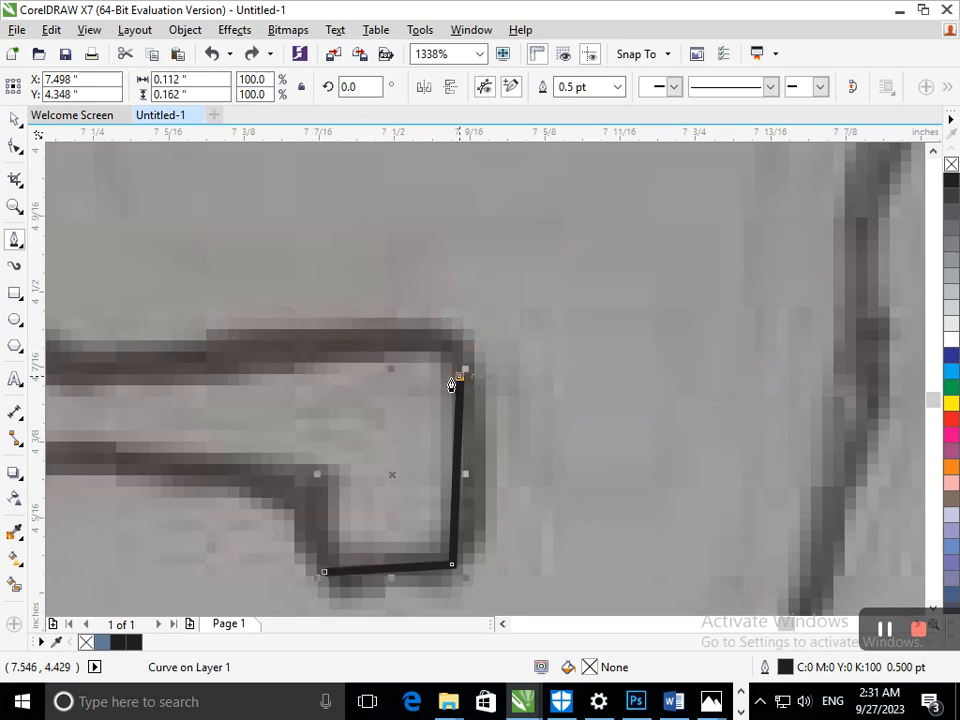
pyautogui.moveTo(403, 343); pyautogui.dragTo(435, 345)
pyautogui.hotkey('ctrl', 'z')
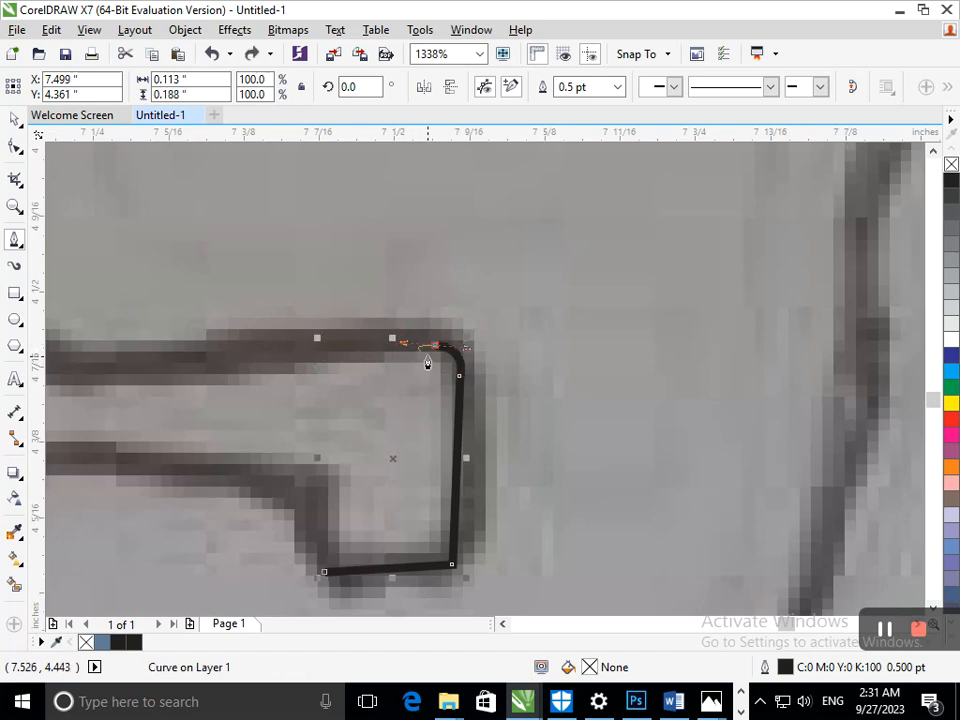
pyautogui.moveTo(199, 345); pyautogui.dragTo(274, 367)
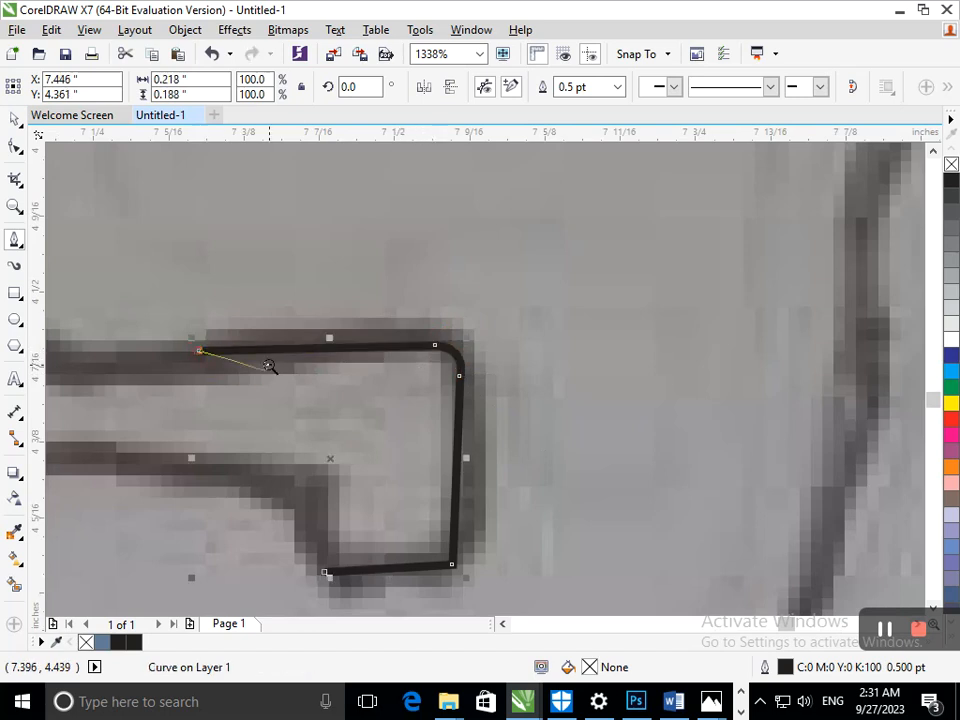
# Curve the S outline from the hook's top edge into the left side and trace it up to mid-height
pyautogui.scroll(-5, 388, 452)
pyautogui.moveTo(445, 421)
pyautogui.mouseDown()
pyautogui.moveTo(446, 399)
pyautogui.moveTo(428, 406)
pyautogui.moveTo(436, 401)
pyautogui.mouseUp()
pyautogui.hotkey('ctrl', 'z')
pyautogui.doubleClick(448, 422)
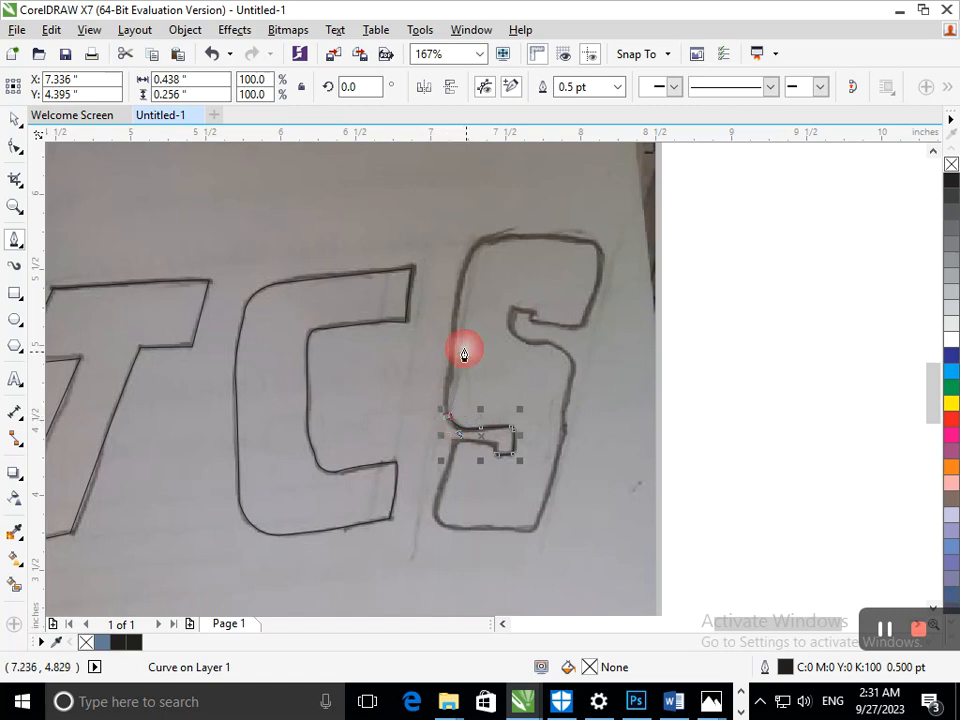
pyautogui.moveTo(452, 345)
pyautogui.mouseDown()
pyautogui.moveTo(471, 304)
pyautogui.moveTo(460, 292)
pyautogui.mouseUp()
pyautogui.click(452, 345)
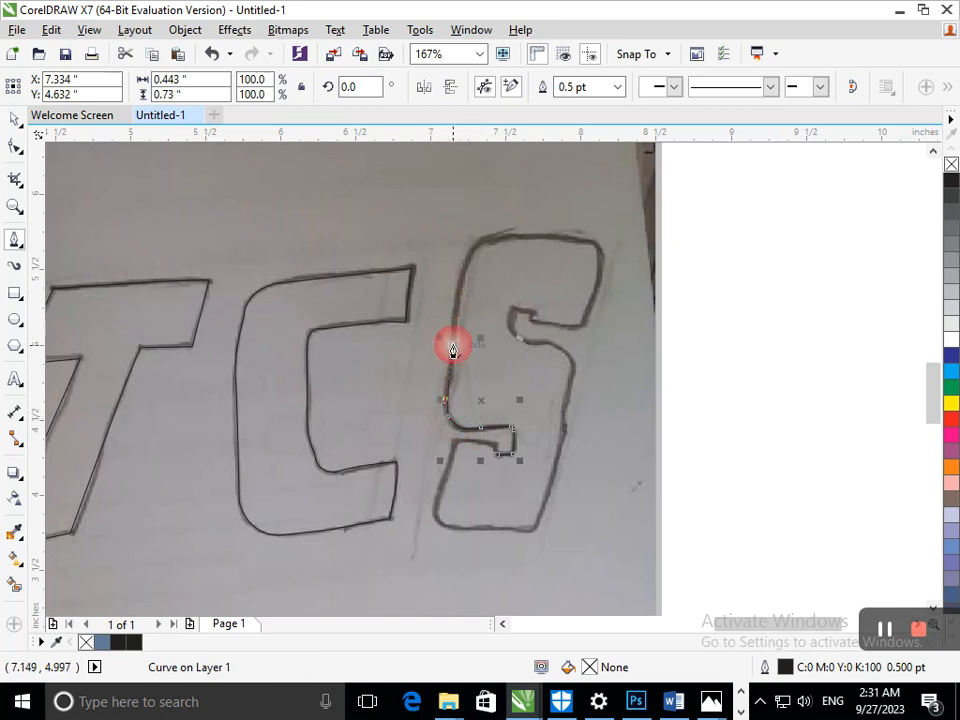
# Trace the S's rounded top from the upper left side around to the upper arm's lower-right corner
pyautogui.moveTo(471, 249); pyautogui.dragTo(492, 219)
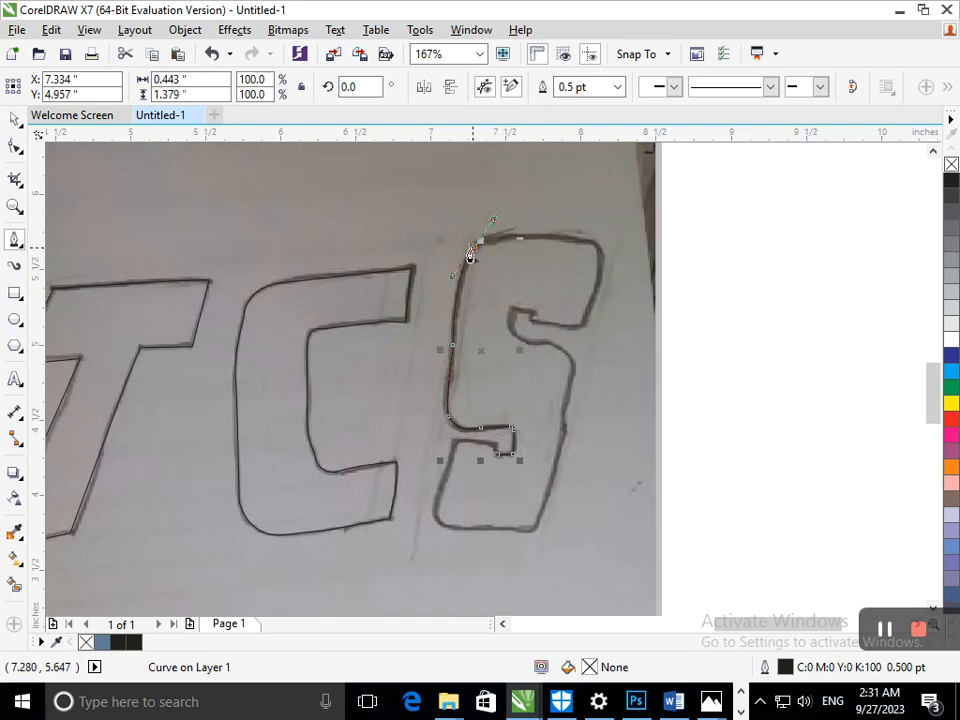
pyautogui.click(474, 252)
pyautogui.moveTo(556, 243); pyautogui.dragTo(600, 267)
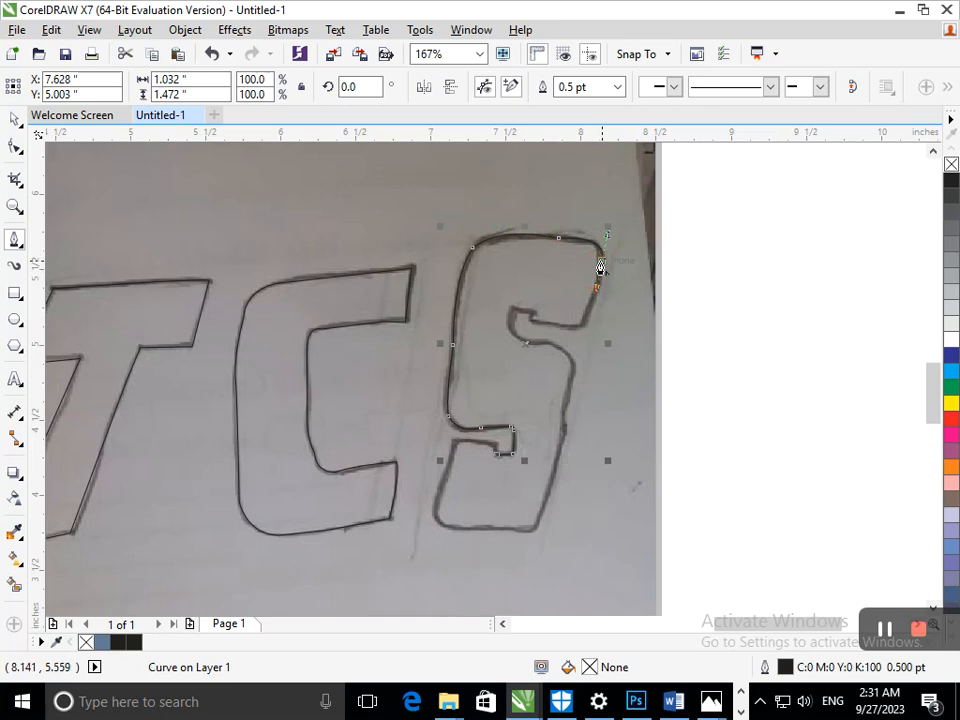
pyautogui.click(583, 324)
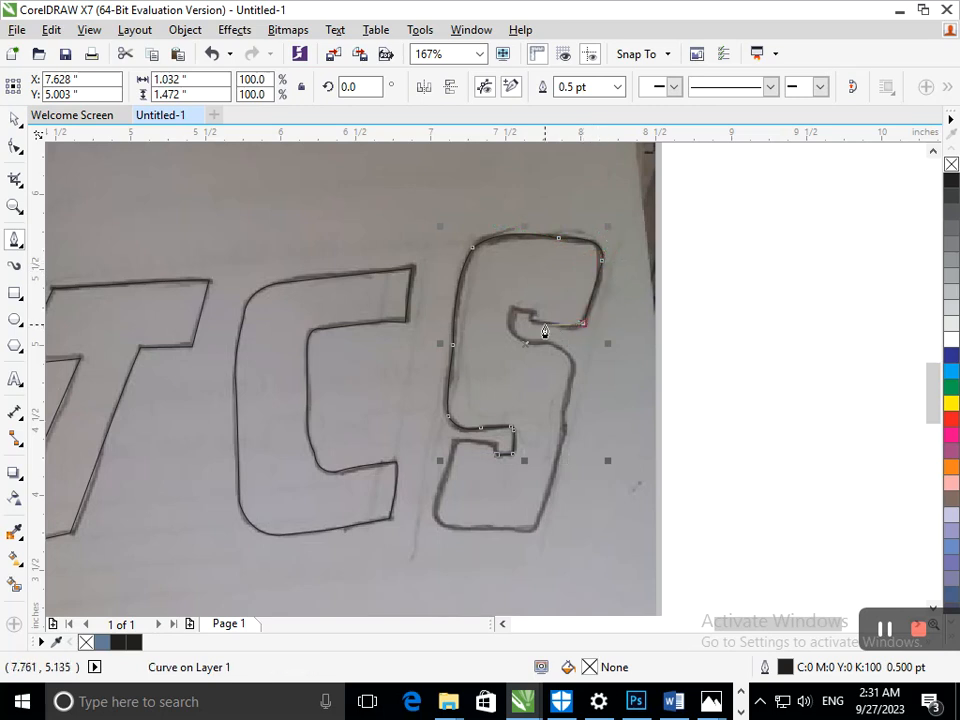
# Trace the underside of the S's upper arm and the small notch and top edge of its inner hook
pyautogui.moveTo(508, 312); pyautogui.dragTo(521, 324)
pyautogui.hotkey('ctrl', 'z')
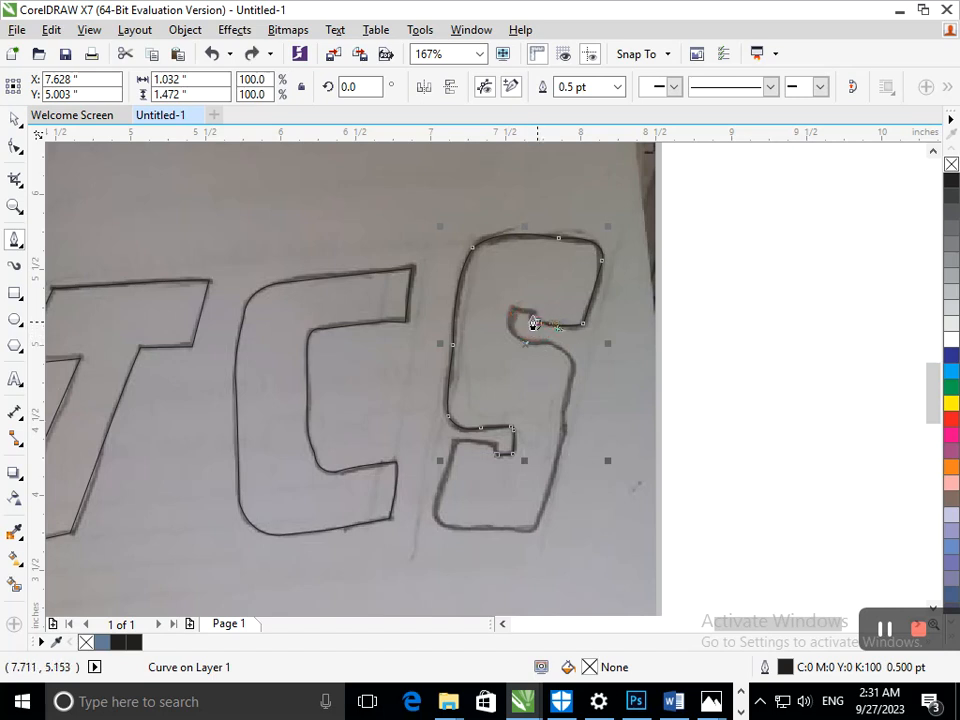
pyautogui.click(531, 312)
pyautogui.click(512, 309)
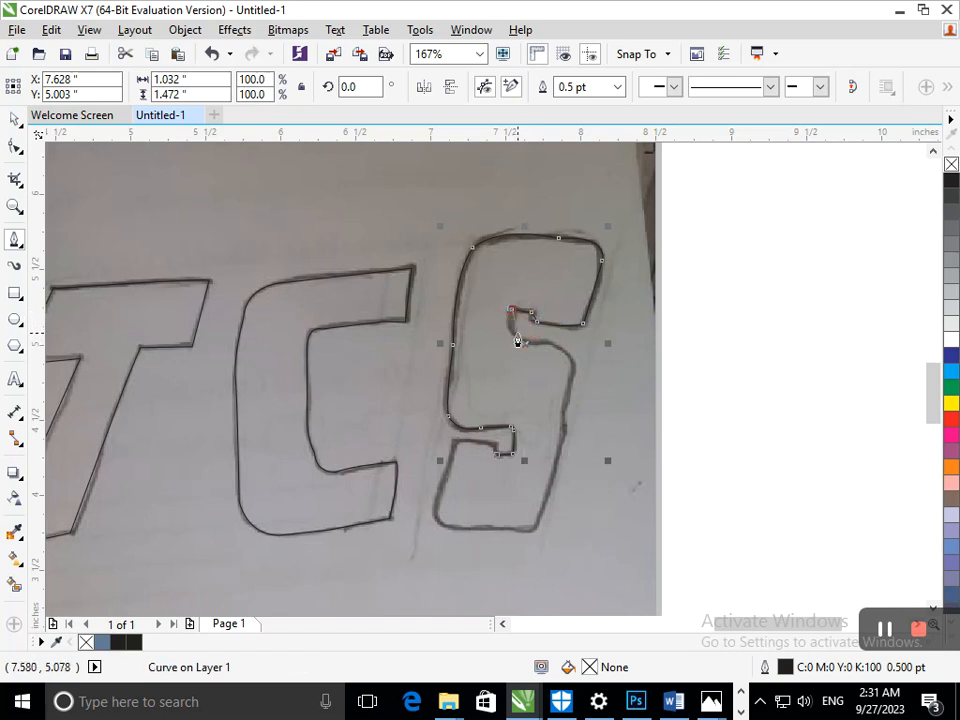
pyautogui.click(526, 347)
pyautogui.hotkey('ctrl', 'z')
# Trace the S from the upper hook down its right side and along the bottom to the rounded lower-left corner
pyautogui.moveTo(515, 336)
pyautogui.mouseDown()
pyautogui.moveTo(579, 349)
pyautogui.moveTo(549, 484)
pyautogui.mouseUp()
pyautogui.moveTo(534, 532); pyautogui.dragTo(530, 531)
pyautogui.moveTo(438, 528); pyautogui.dragTo(416, 516)
pyautogui.click(435, 507)
# Trace the lower-left end and upper edge of the S's lower arm, closing the outline at about 1.09 by 1.97 inches
pyautogui.moveTo(450, 464); pyautogui.dragTo(461, 431)
pyautogui.click(454, 441)
pyautogui.click(496, 442)
pyautogui.click(498, 457)
# Move the sketch photo off the traced VTCS outlines and delete it
pyautogui.scroll(-2, 481, 517)
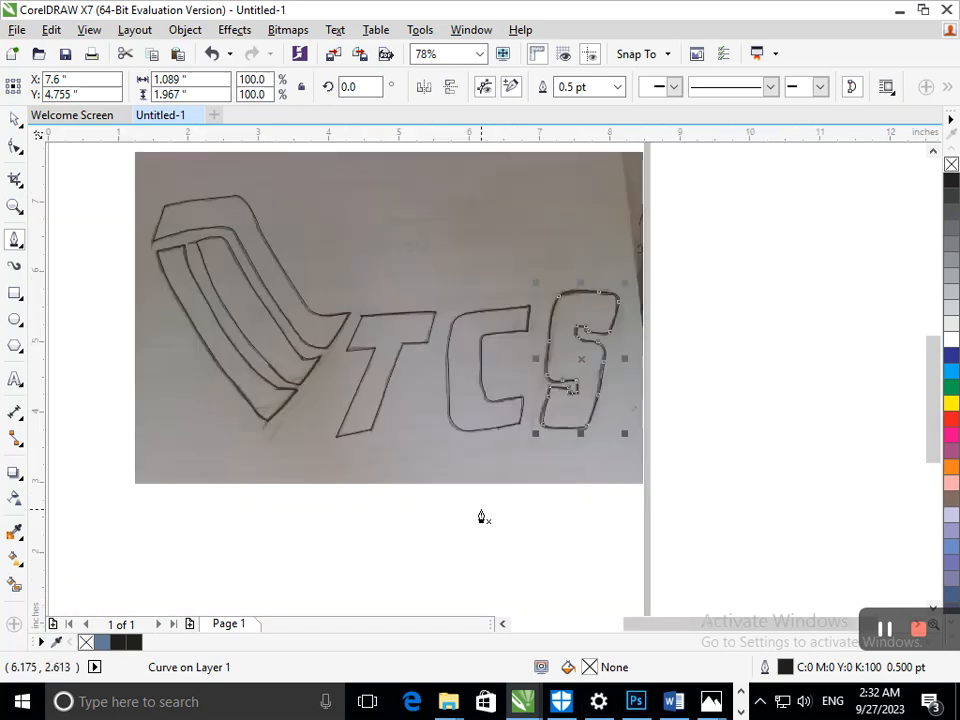
pyautogui.click(14, 119)
pyautogui.click(222, 221)
pyautogui.click(306, 470)
pyautogui.moveTo(407, 484)
pyautogui.mouseDown()
pyautogui.moveTo(759, 508)
pyautogui.moveTo(733, 461)
pyautogui.mouseUp()
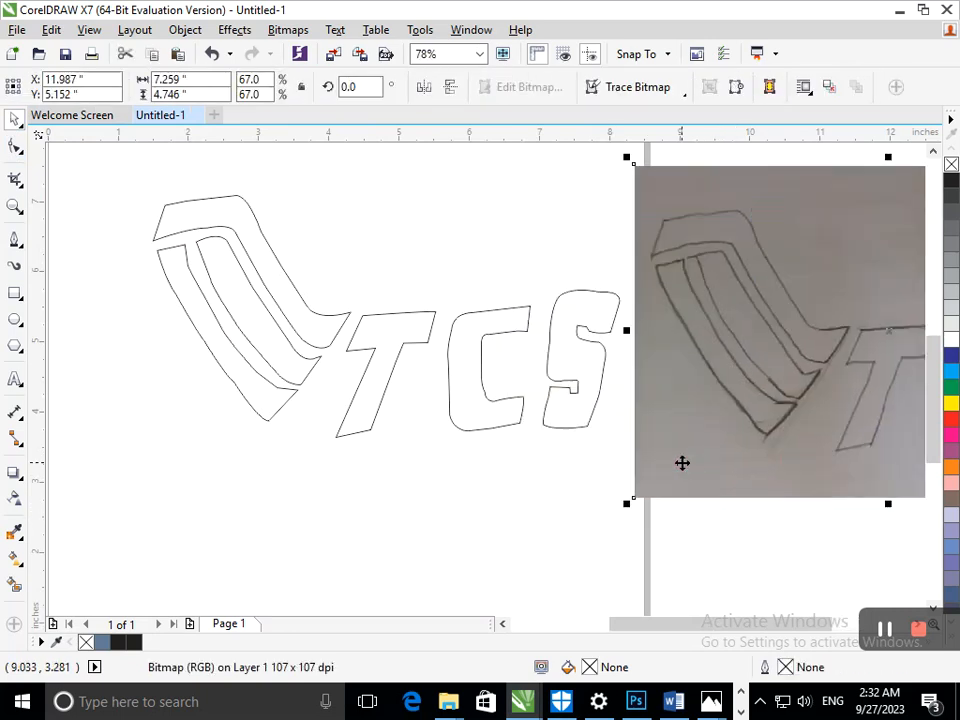
pyautogui.press('Delete')
# Examine the complete VTCS outlines on the page at full-page and enlarged views
pyautogui.press('F2')
pyautogui.moveTo(446, 360); pyautogui.dragTo(628, 508)
pyautogui.press('F3')
pyautogui.press('F3')
pyautogui.press('F3')
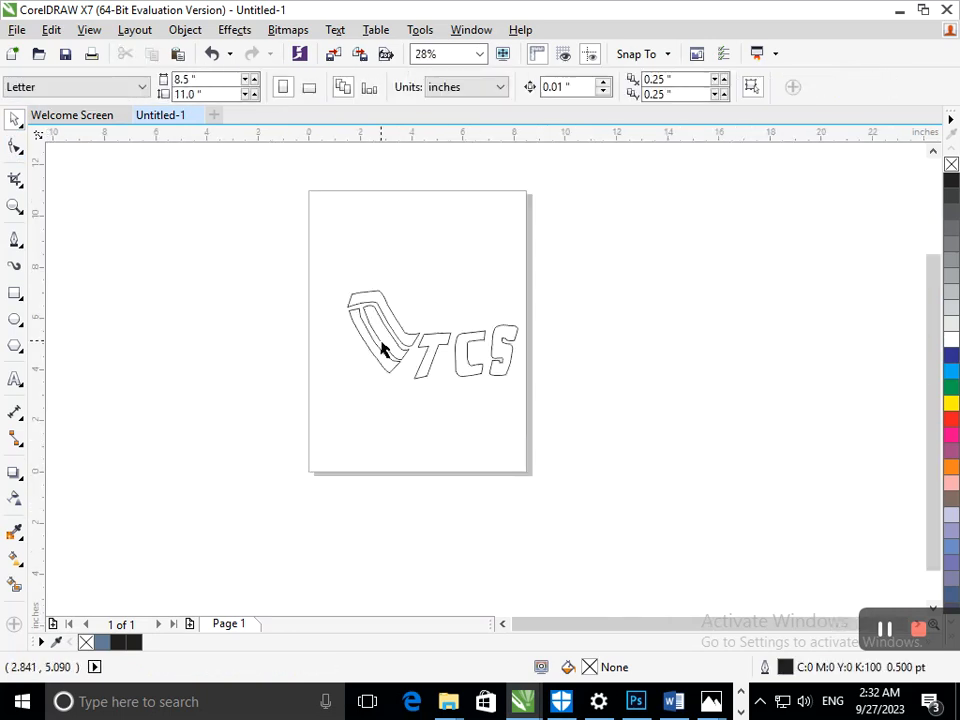
pyautogui.press('F2')
pyautogui.moveTo(300, 263); pyautogui.dragTo(478, 410)
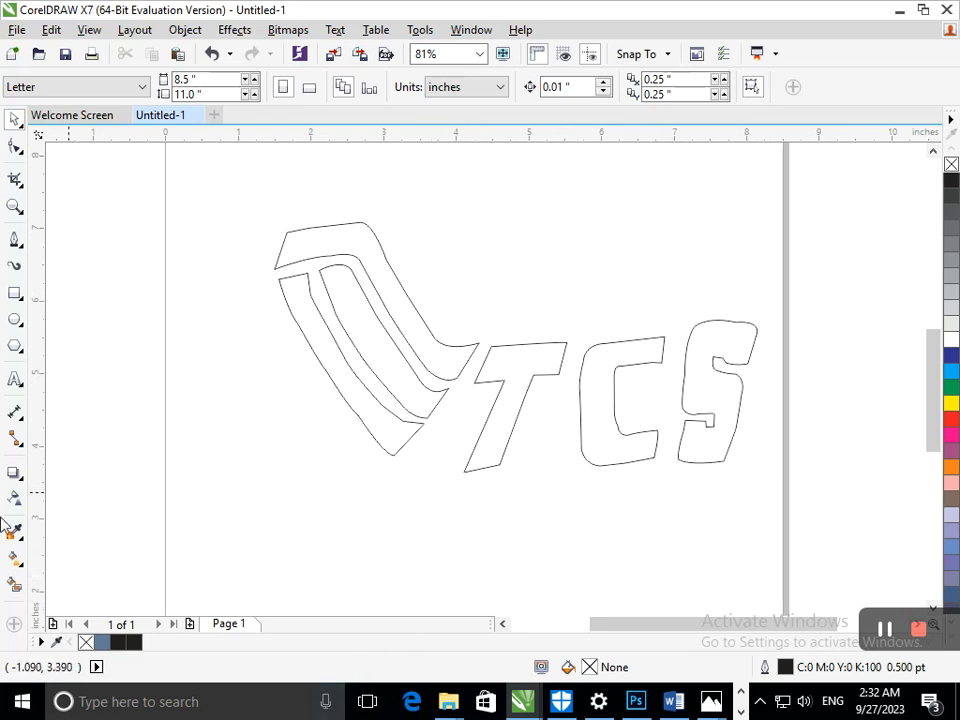
# Smart-fill the three V stripes and the letters T, C and S, and colour the fills red
pyautogui.click(13, 584)
pyautogui.click(384, 383)
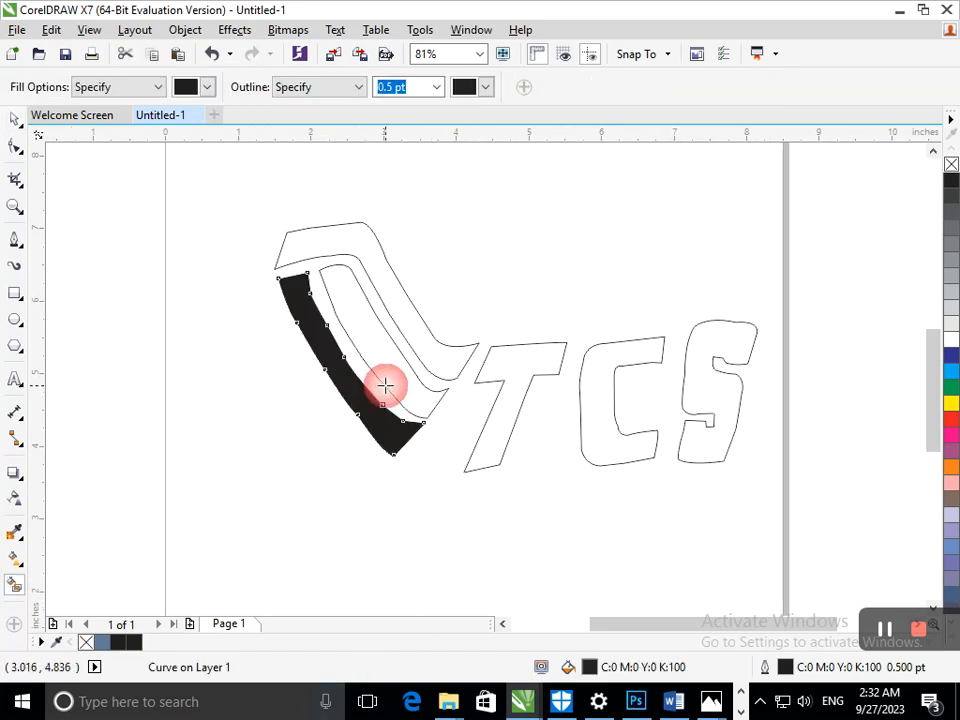
pyautogui.click(410, 375)
pyautogui.click(442, 355)
pyautogui.click(532, 392)
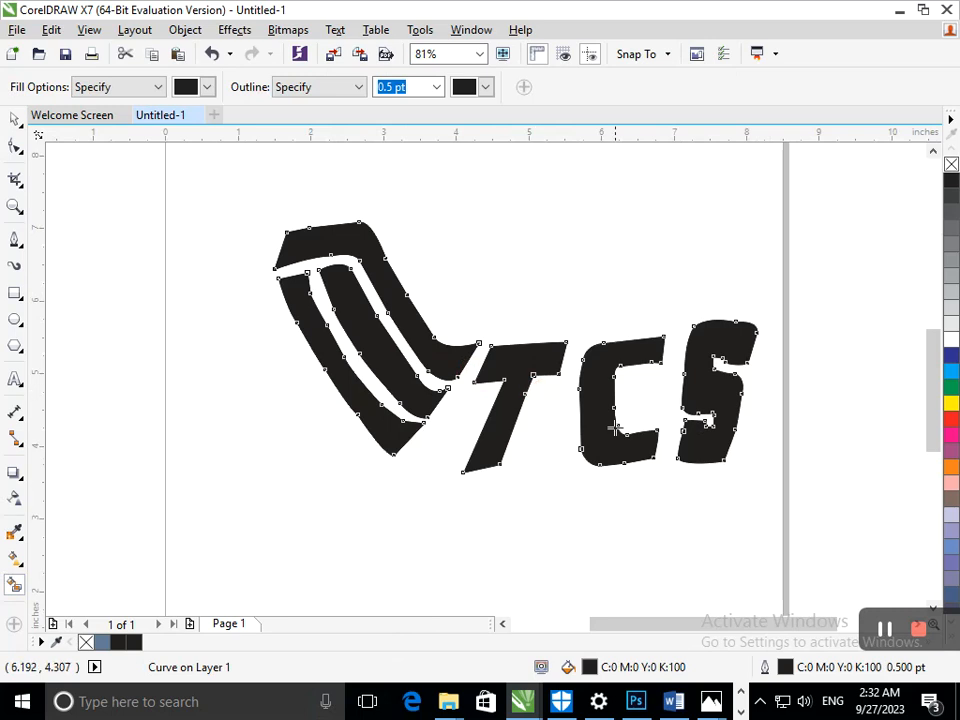
pyautogui.click(952, 419)
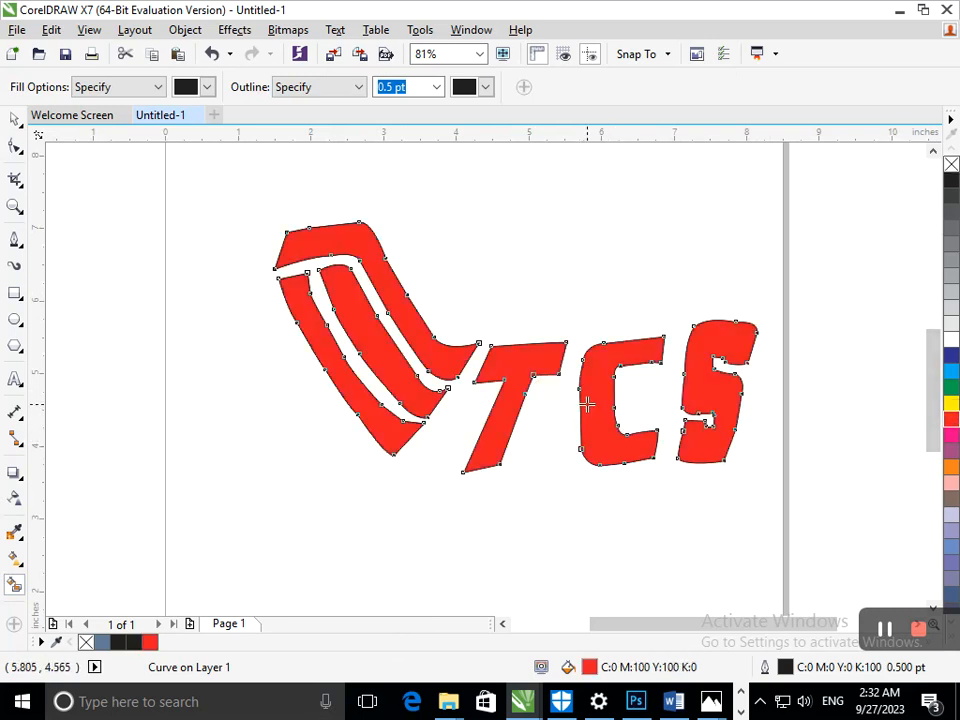
pyautogui.scroll(-3, 650, 462)
pyautogui.scroll(2, 156, 272)
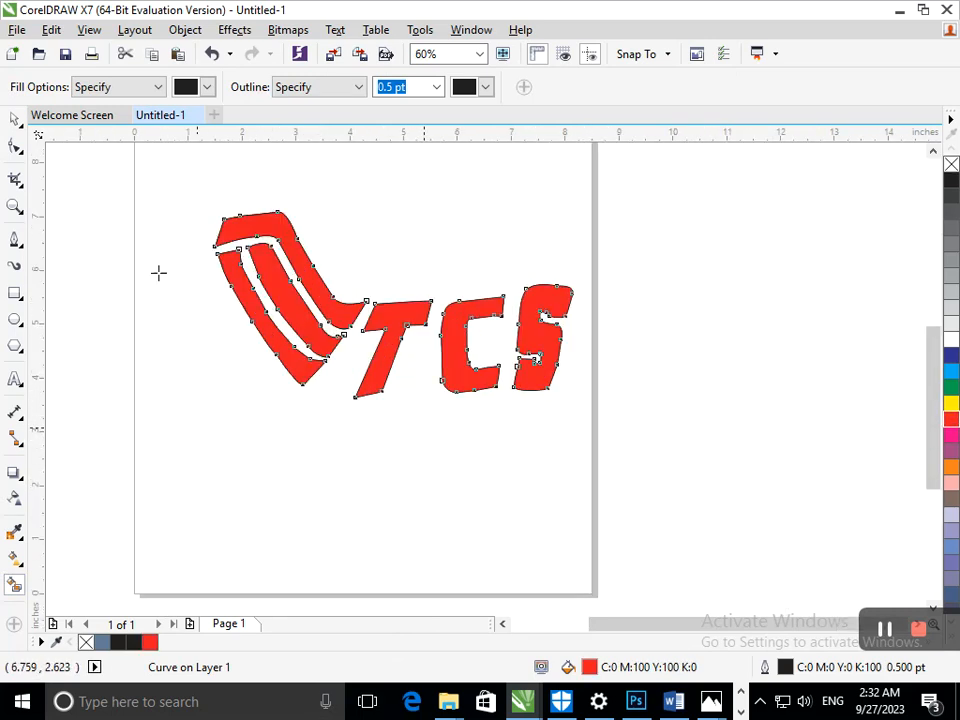
# Place a horizontal guideline at about 5.37 inches, along the top of the T
pyautogui.click(16, 119)
pyautogui.moveTo(568, 134); pyautogui.dragTo(558, 304)
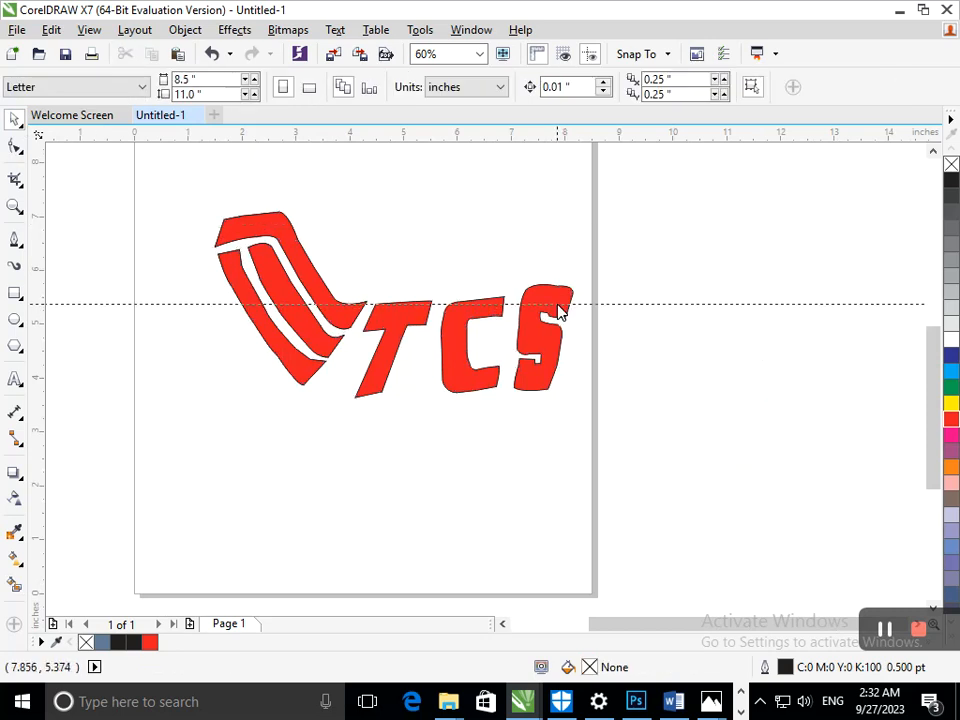
pyautogui.click(559, 302)
# Break the combined red VTCS fill apart into separate shapes
pyautogui.click(542, 354)
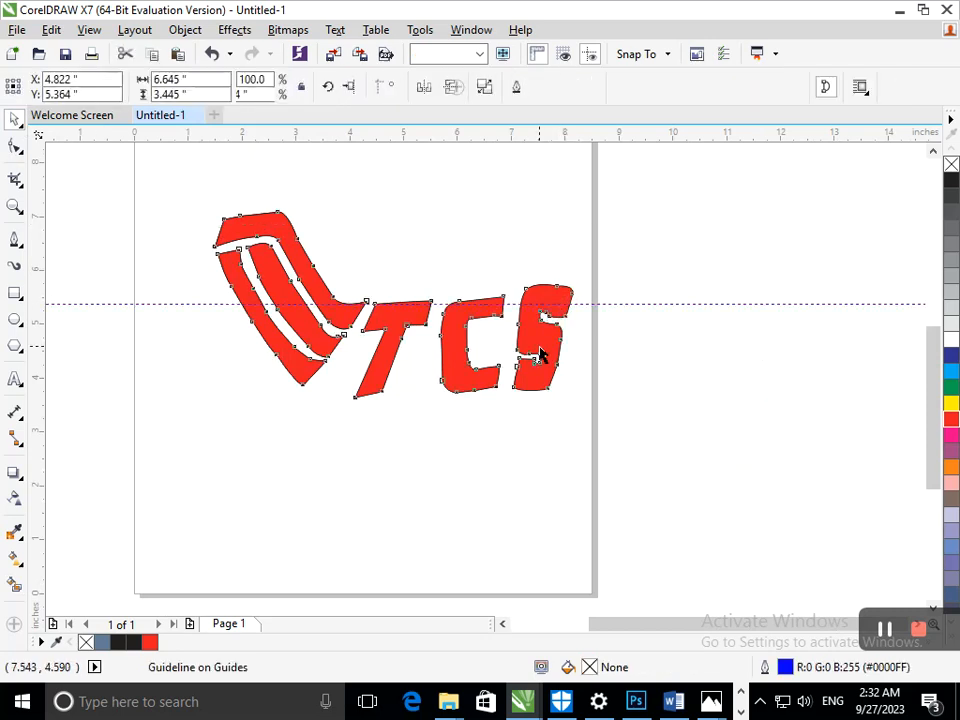
pyautogui.click(185, 29)
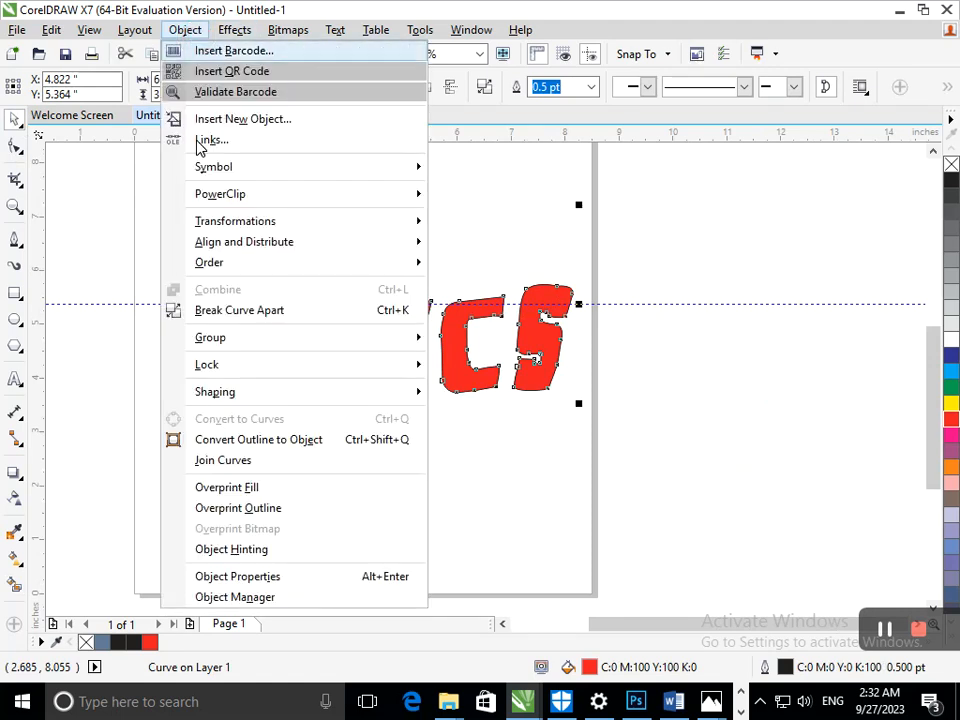
pyautogui.click(243, 309)
pyautogui.click(511, 434)
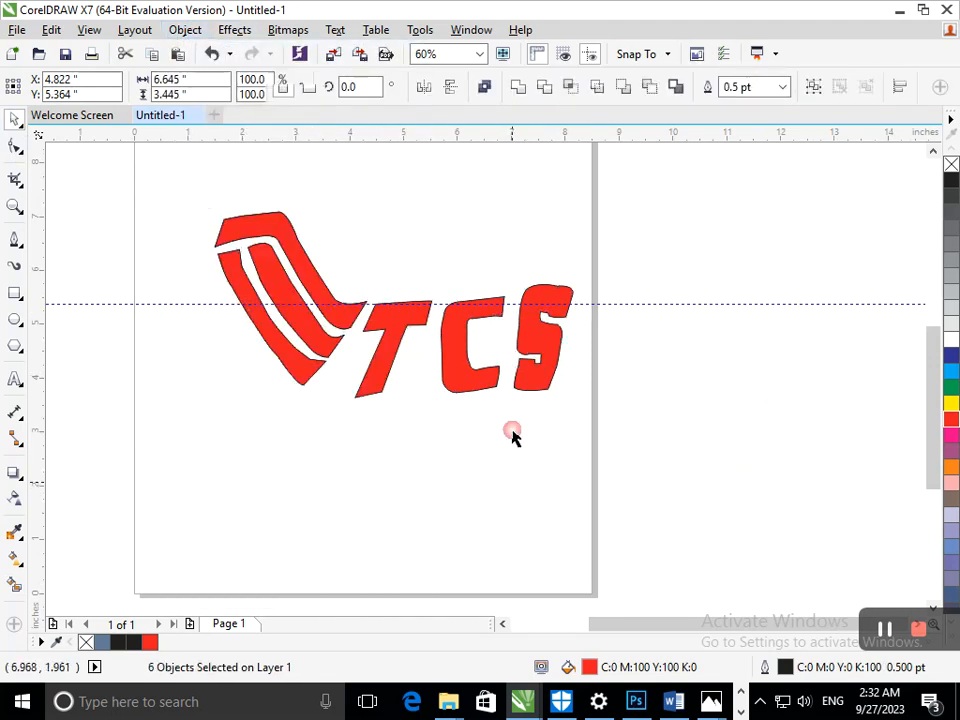
# Move the red C slightly down and rotate it about 9 degrees clockwise
pyautogui.click(476, 388)
pyautogui.moveTo(473, 388); pyautogui.dragTo(473, 392)
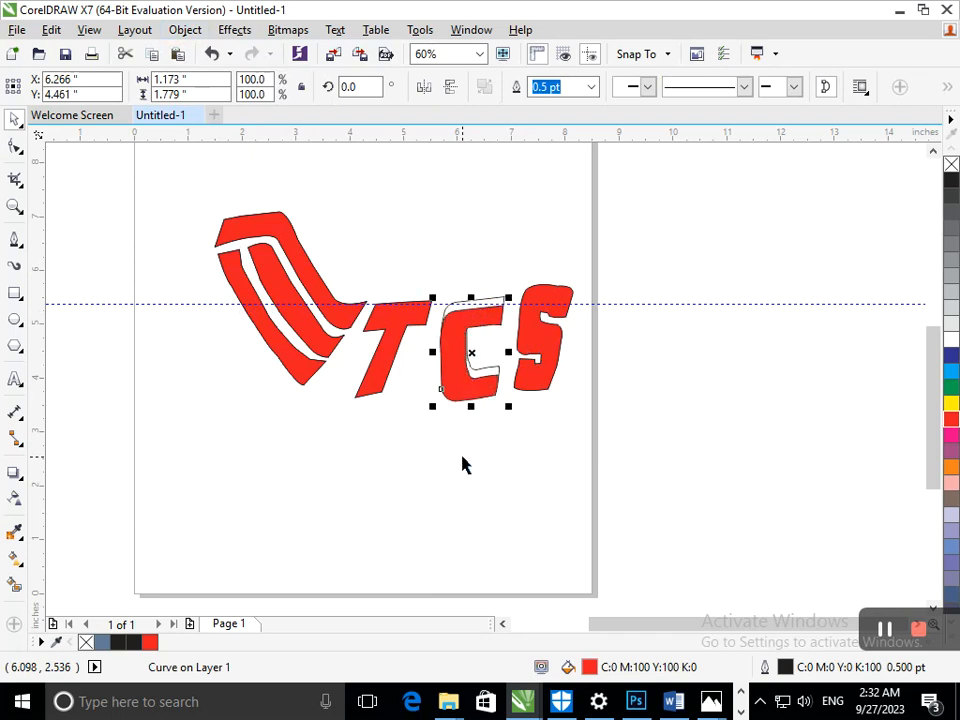
pyautogui.click(469, 396)
pyautogui.moveTo(505, 418); pyautogui.dragTo(506, 420)
# Nudge the C up and left against the guideline, to about X 6.207, Y 4.541 inches
pyautogui.press('Up')
pyautogui.press('Up')
pyautogui.press('Up')
pyautogui.press('Up')
pyautogui.press('Up')
pyautogui.press('Up')
pyautogui.press('Up')
pyautogui.press('Left')
pyautogui.press('Left')
pyautogui.press('Left')
pyautogui.press('Left')
pyautogui.press('Left')
pyautogui.press('Left')
pyautogui.press('Left')
pyautogui.press('Left')
pyautogui.press('Left')
pyautogui.press('Down')
pyautogui.press('Down')
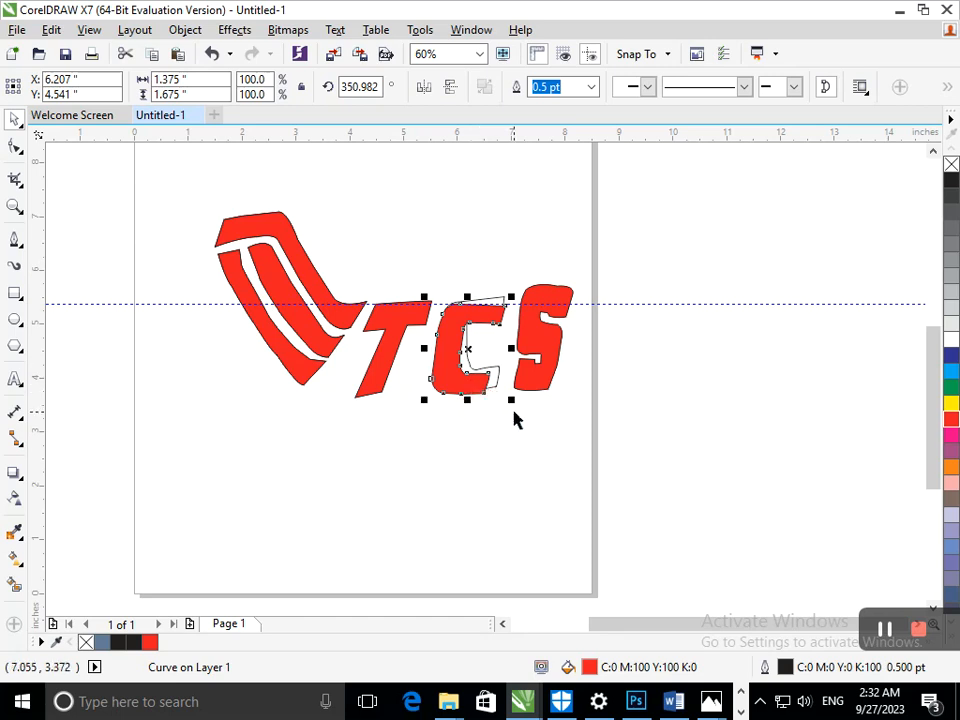
# Adjust the C's rotation to about 356 degrees and nudge it to about X 6.176, Y 4.518 inches
pyautogui.moveTo(512, 405); pyautogui.dragTo(527, 416)
pyautogui.press('Left')
pyautogui.press('Left')
pyautogui.press('Down')
pyautogui.press('Down')
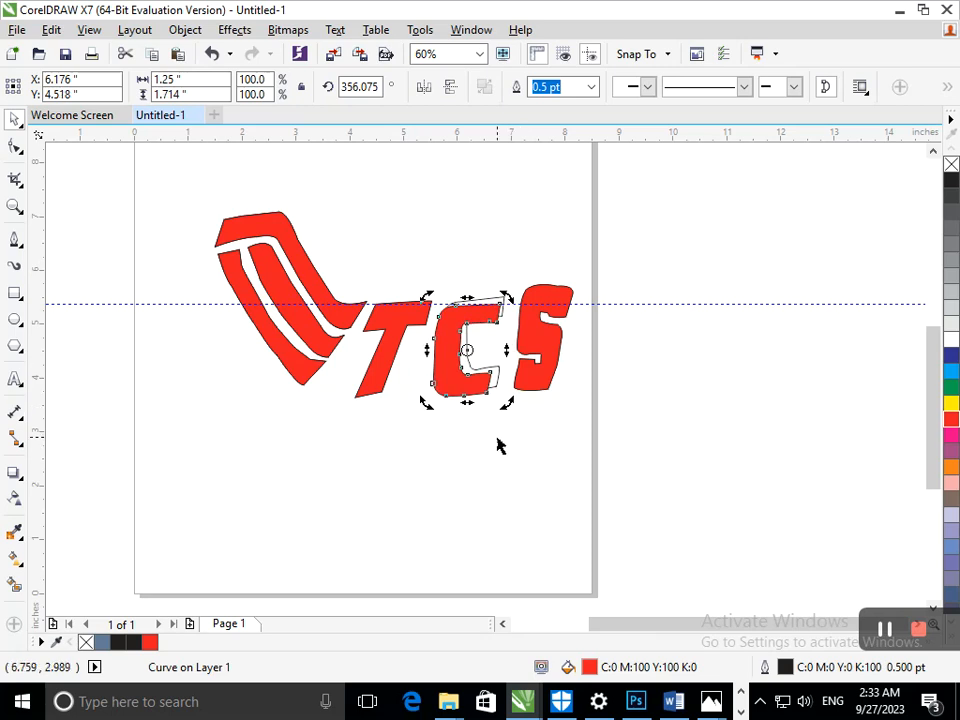
# Delete the leftover unfilled outline behind the red C
pyautogui.click(498, 438)
pyautogui.moveTo(498, 388); pyautogui.dragTo(499, 449)
pyautogui.press('Delete')
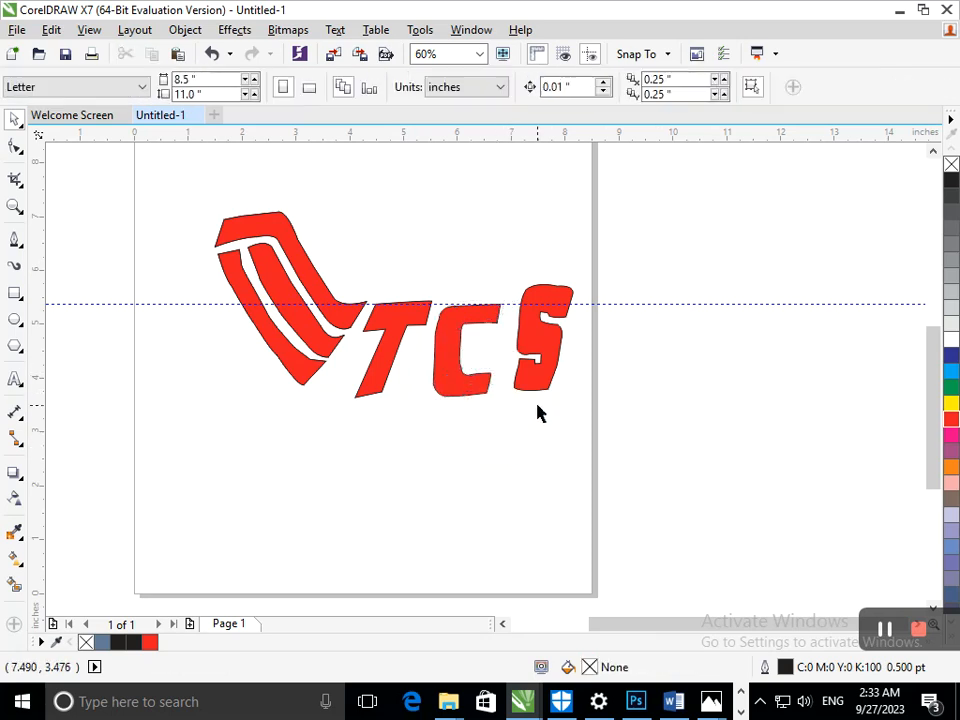
# Move the red S beside the C, scale it to 97% and nudge it to about X 7.286, Y 4.566 inches
pyautogui.moveTo(533, 332); pyautogui.dragTo(526, 350)
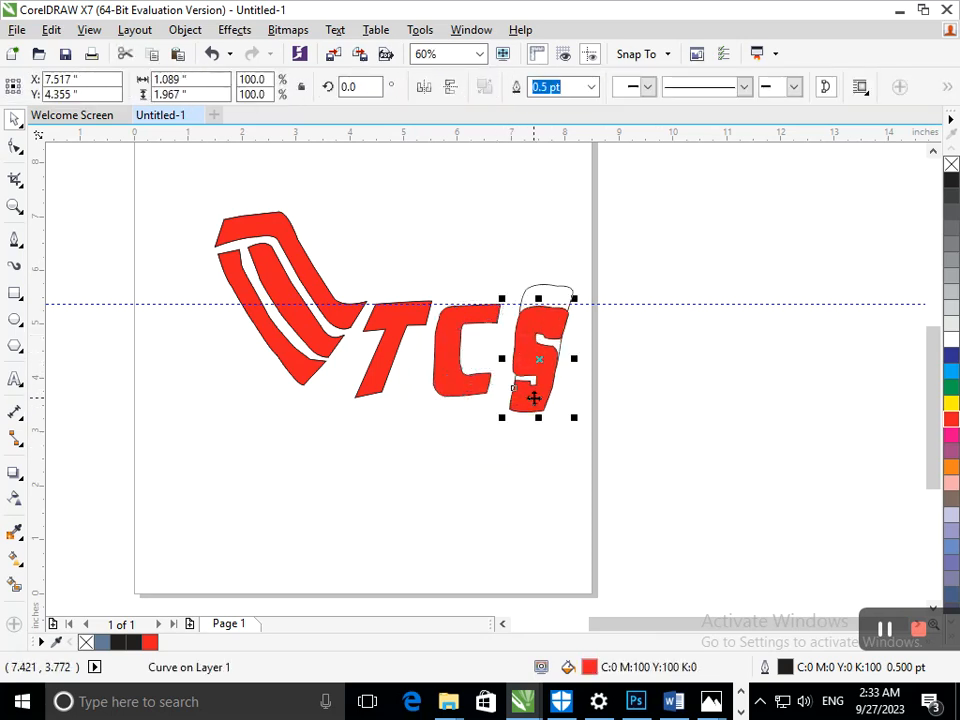
pyautogui.moveTo(508, 414); pyautogui.dragTo(563, 401)
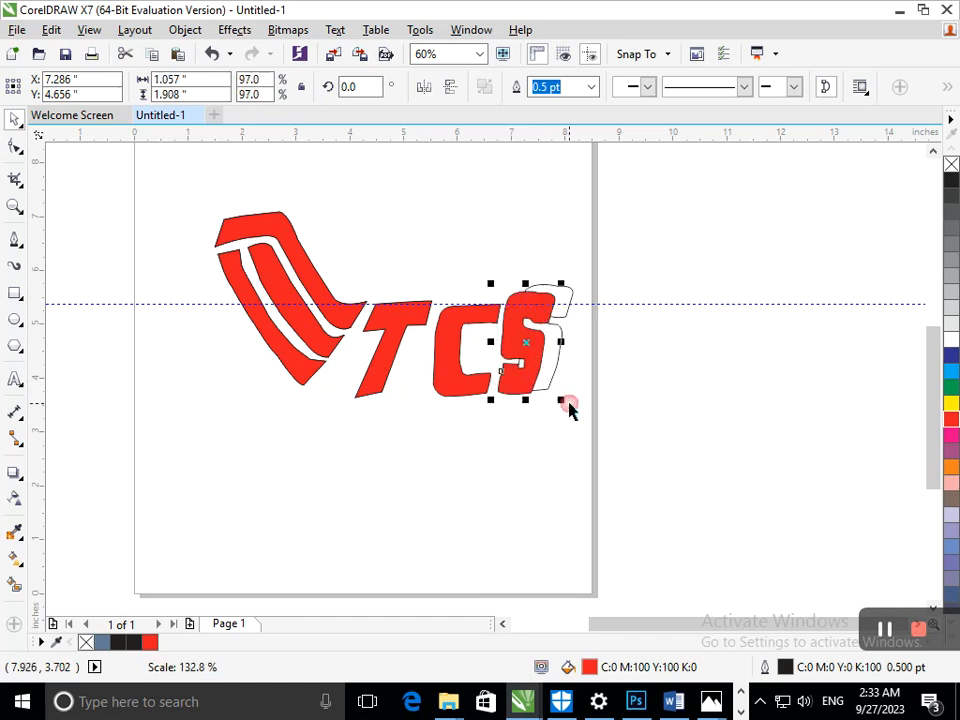
pyautogui.press('Down')
pyautogui.press('Down')
pyautogui.press('Down')
pyautogui.press('Down')
pyautogui.press('Down')
pyautogui.press('Down')
pyautogui.press('Down')
pyautogui.press('Down')
pyautogui.press('Down')
pyautogui.press('Down')
pyautogui.press('Down')
pyautogui.press('Down')
pyautogui.press('Down')
pyautogui.press('Down')
pyautogui.press('Down')
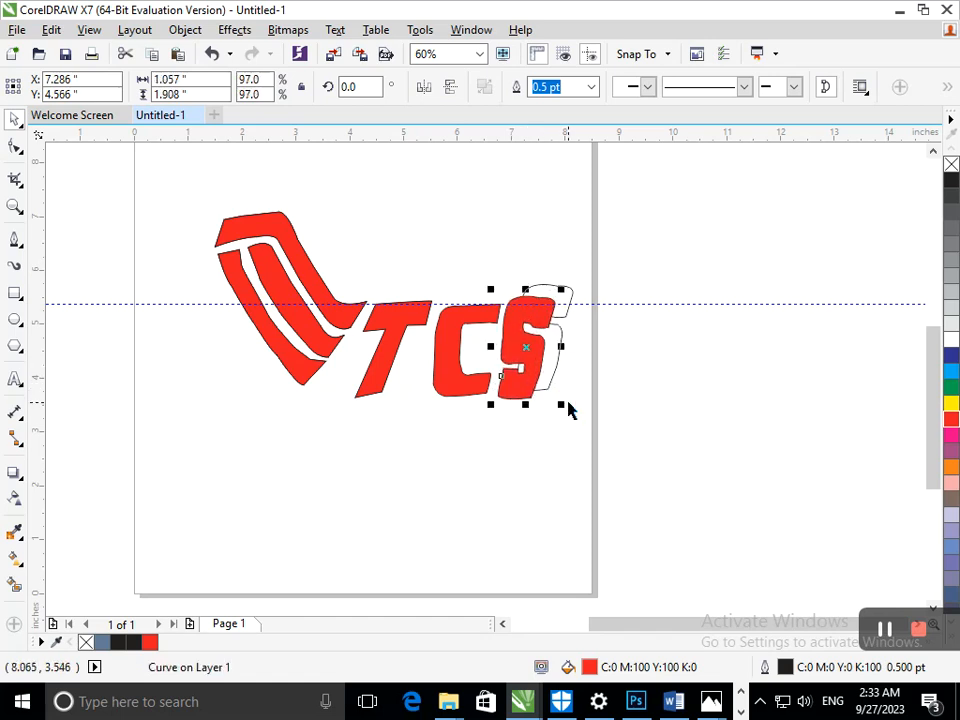
# Nudge the S down to the guideline and slightly right, and shorten it from below to the C's height
pyautogui.press('Down')
pyautogui.press('Down')
pyautogui.press('Down')
pyautogui.press('Down')
pyautogui.press('Down')
pyautogui.press('Right')
pyautogui.press('Right')
pyautogui.press('Right')
pyautogui.moveTo(527, 410); pyautogui.dragTo(520, 394)
pyautogui.click(529, 452)
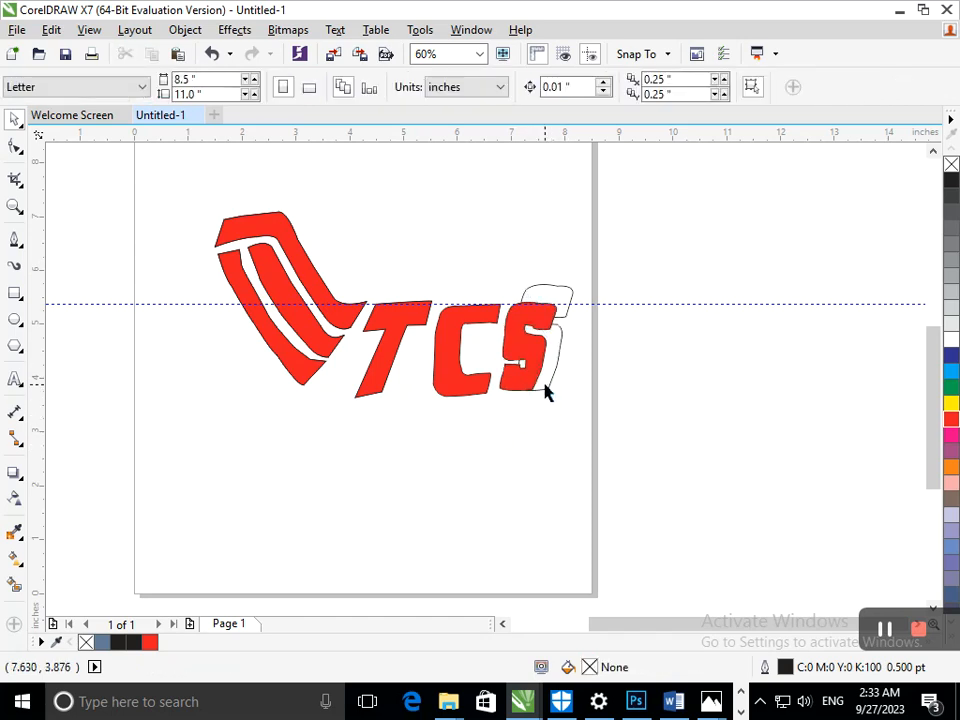
# Nudge the C to about X 6.126, Y 4.538 inches and rotate it slightly further clockwise
pyautogui.click(458, 382)
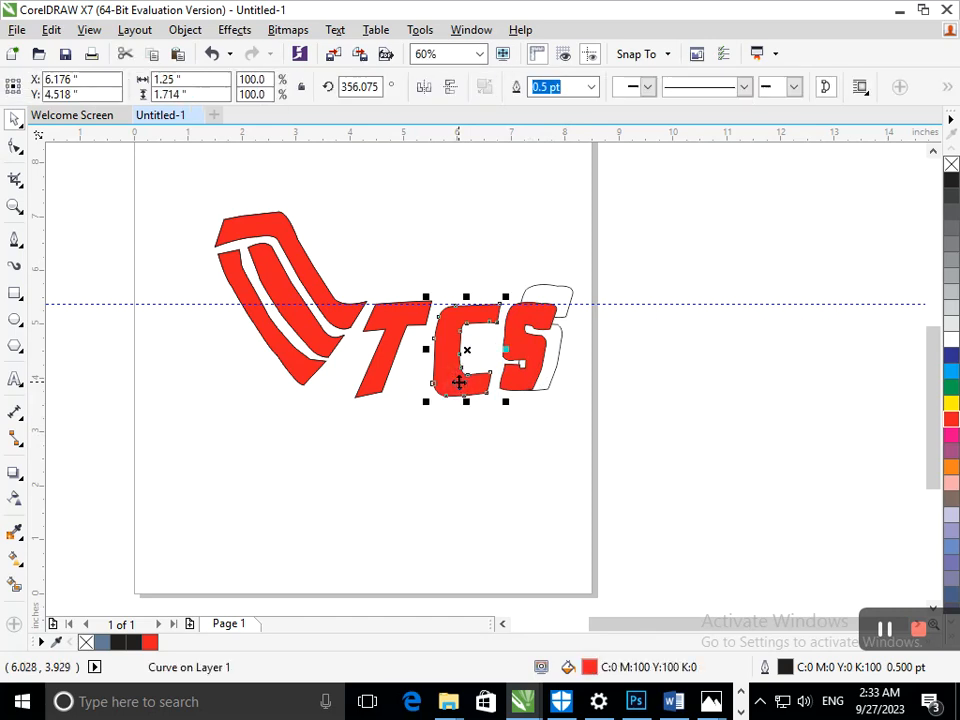
pyautogui.press('Left')
pyautogui.press('Down')
pyautogui.press('Down')
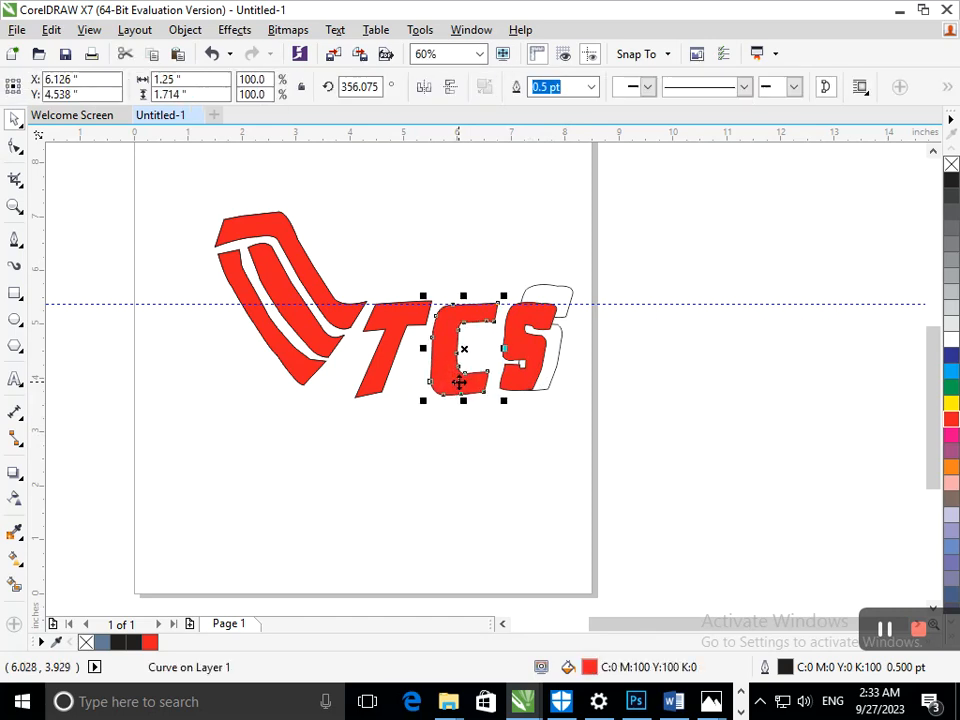
pyautogui.click(458, 382)
pyautogui.moveTo(501, 404); pyautogui.dragTo(740, 405)
# Delete the leftover unfilled outline behind the red S
pyautogui.click(500, 424)
pyautogui.press('Delete')
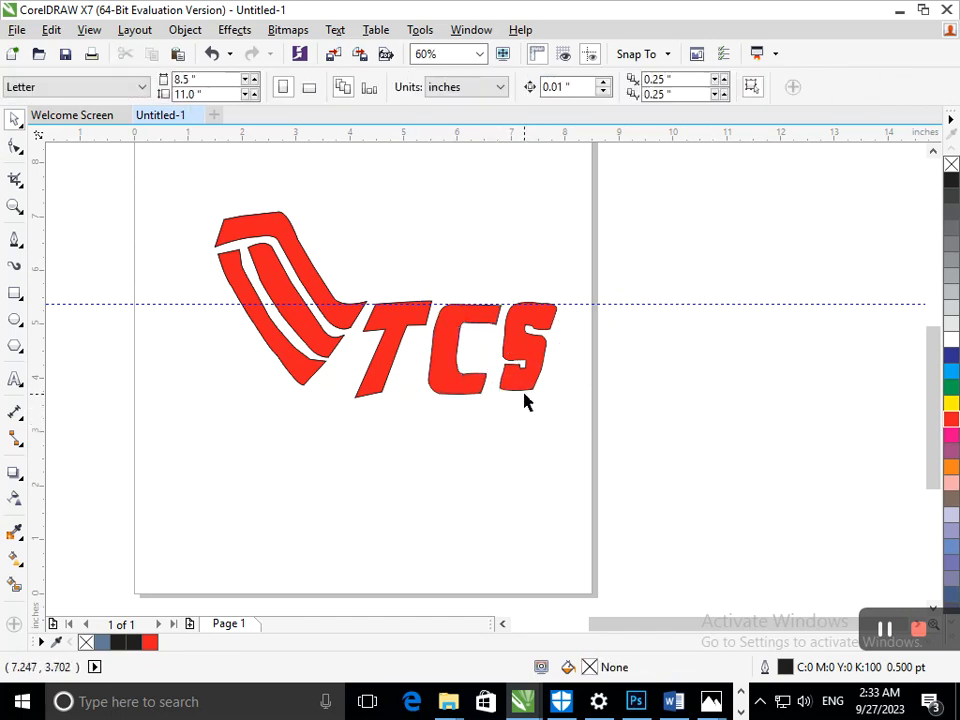
# Shift the nodes at the S's lower-left end slightly left to extend its lower arm
pyautogui.click(517, 392)
pyautogui.click(15, 148)
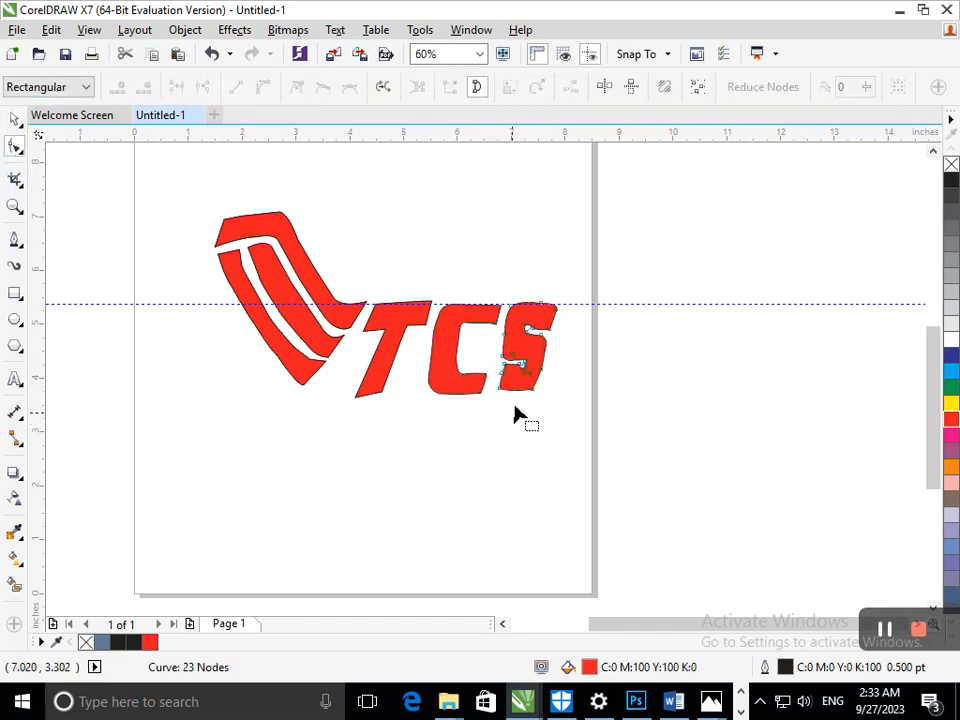
pyautogui.moveTo(507, 392); pyautogui.dragTo(514, 364)
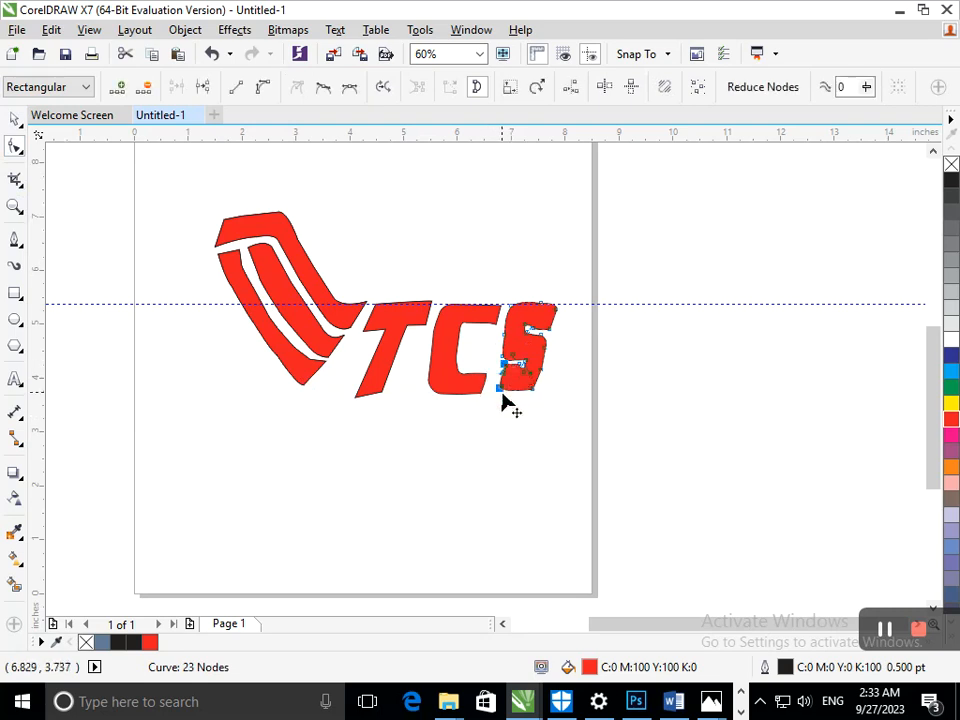
pyautogui.click(504, 398)
# Delete the horizontal guideline across the letters
pyautogui.click(14, 120)
pyautogui.click(317, 508)
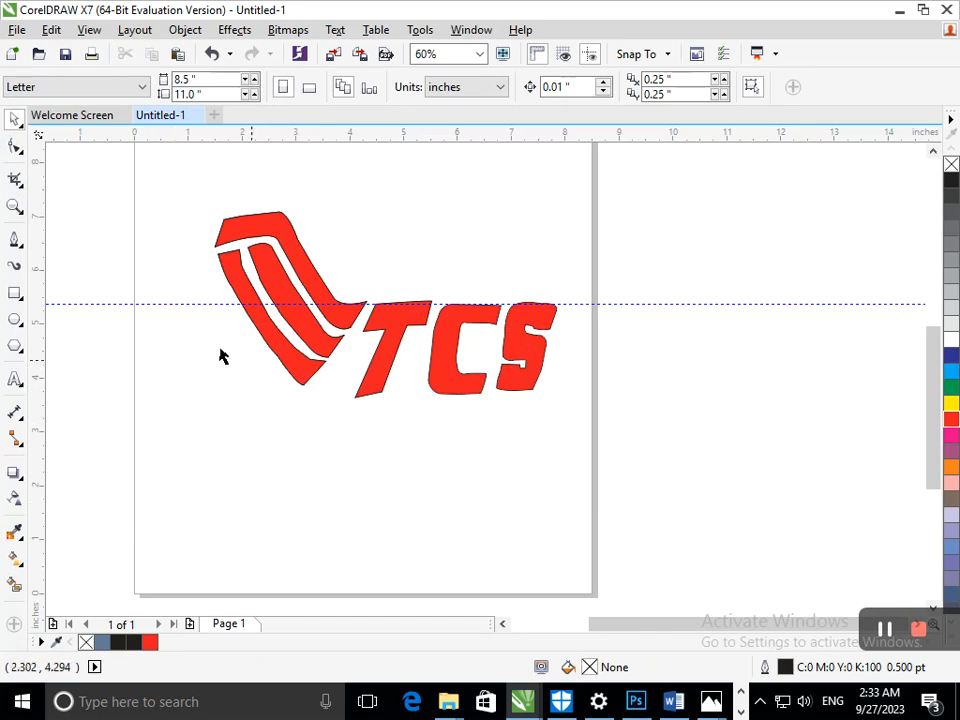
pyautogui.moveTo(195, 304); pyautogui.dragTo(193, 304)
pyautogui.press('Delete')
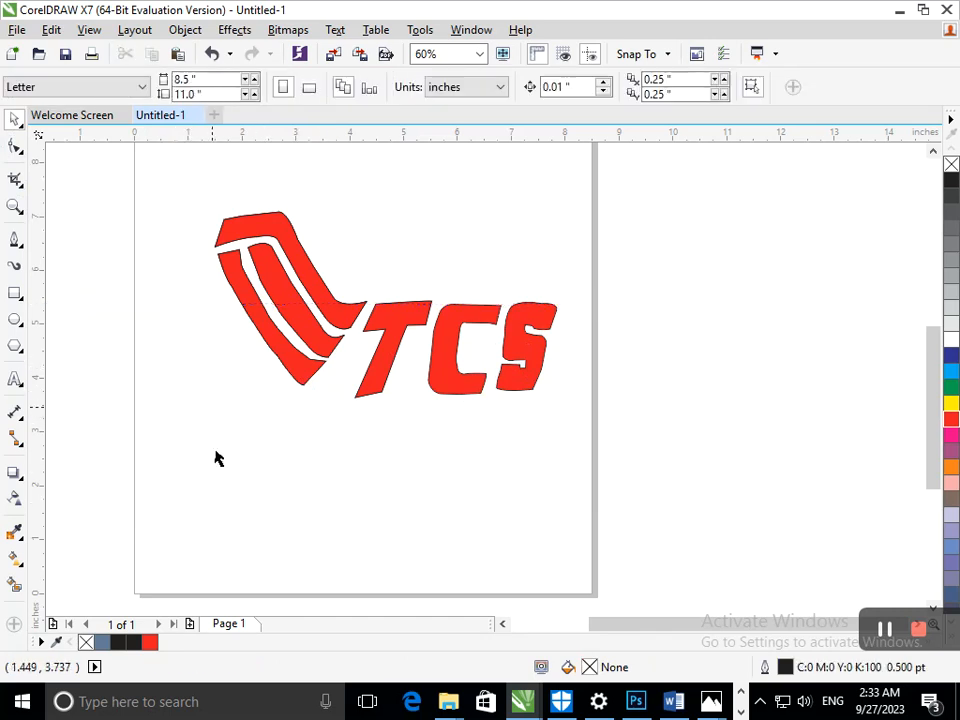
# Delete the extra nodes along the left edge of the V's middle stripe to smooth the curve
pyautogui.click(14, 148)
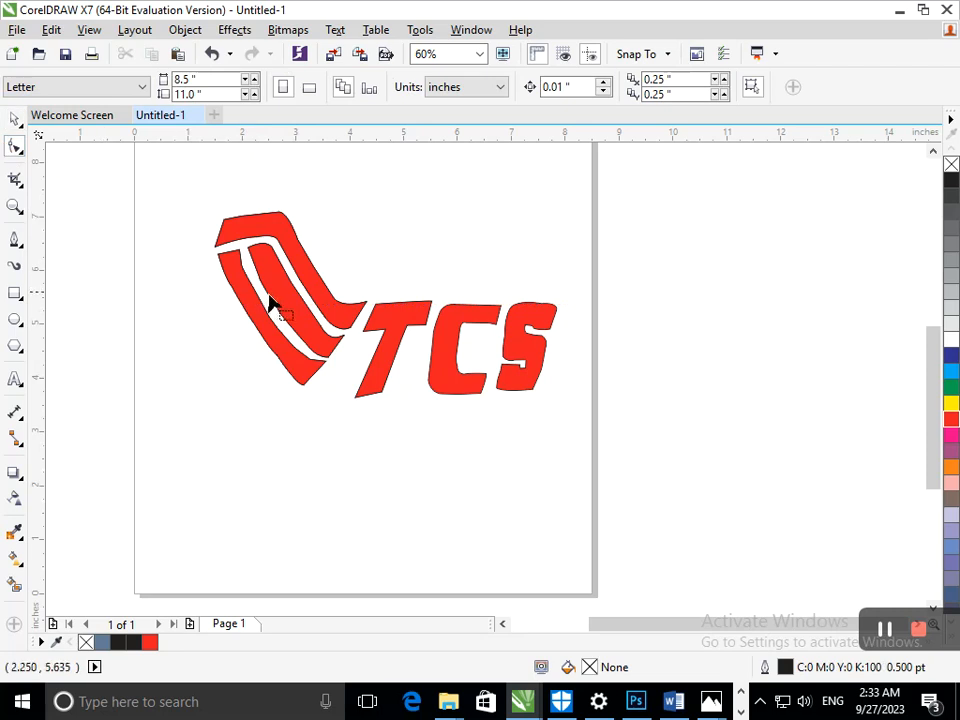
pyautogui.click(274, 304)
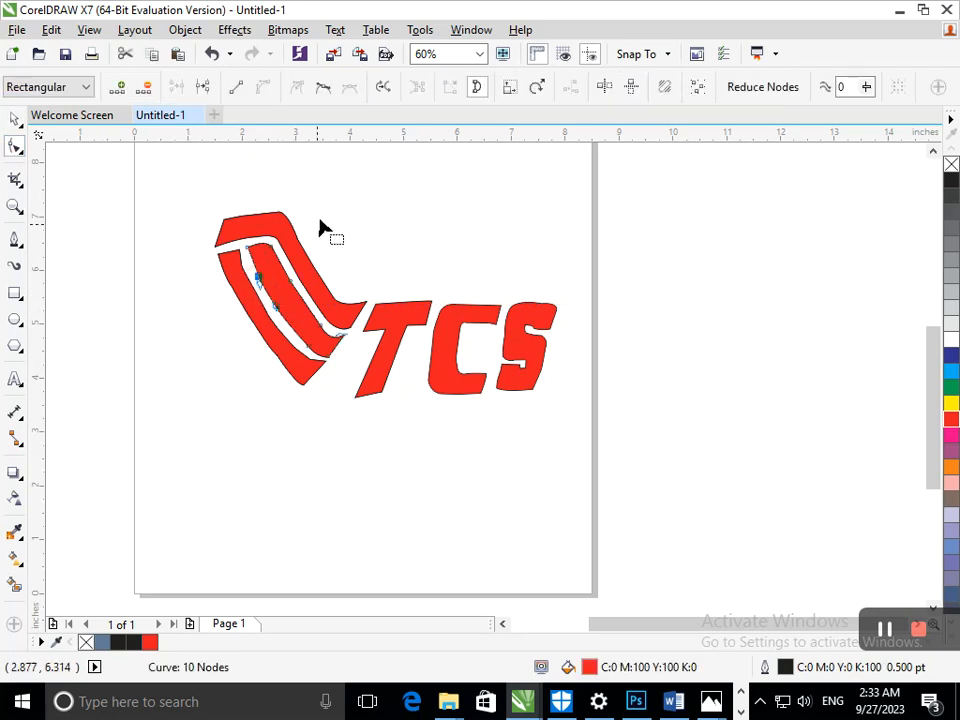
pyautogui.click(147, 90)
pyautogui.click(276, 307)
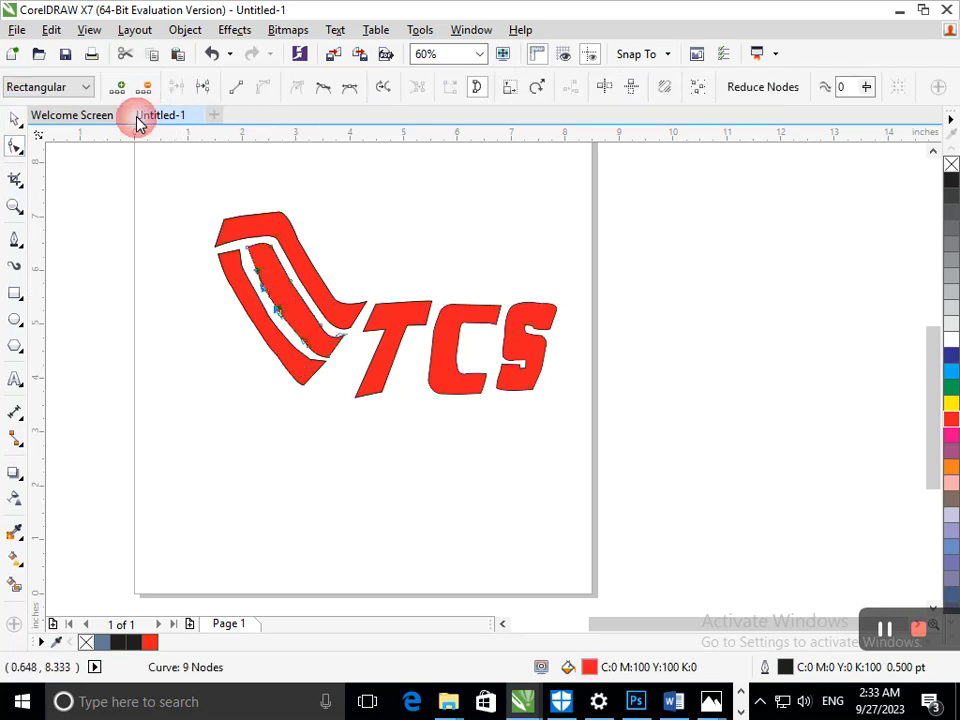
pyautogui.click(143, 92)
pyautogui.moveTo(280, 317); pyautogui.dragTo(281, 326)
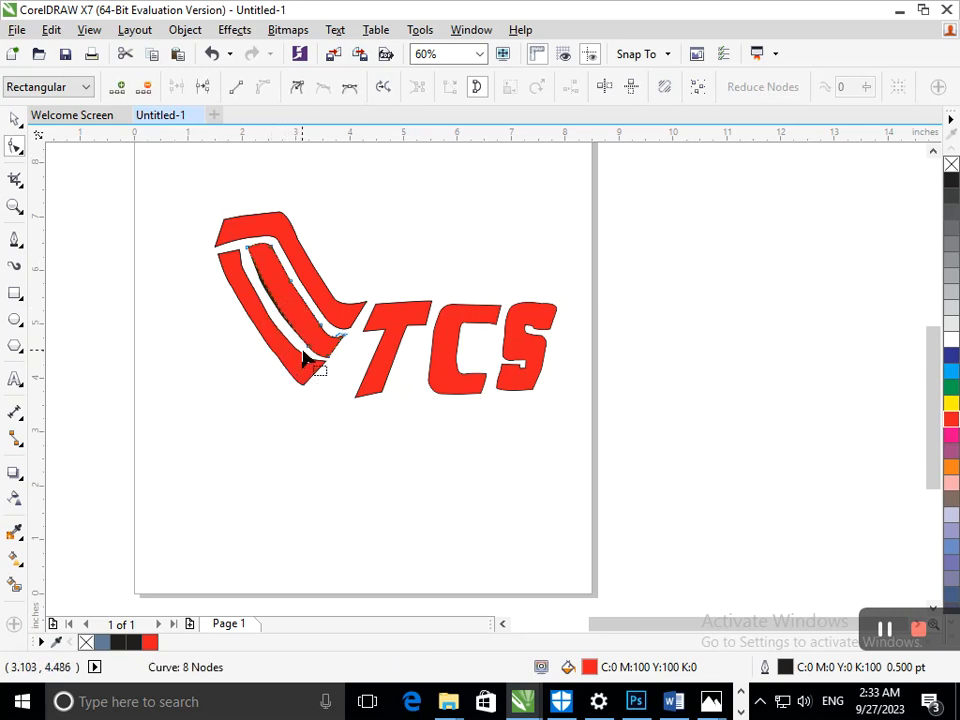
pyautogui.click(146, 89)
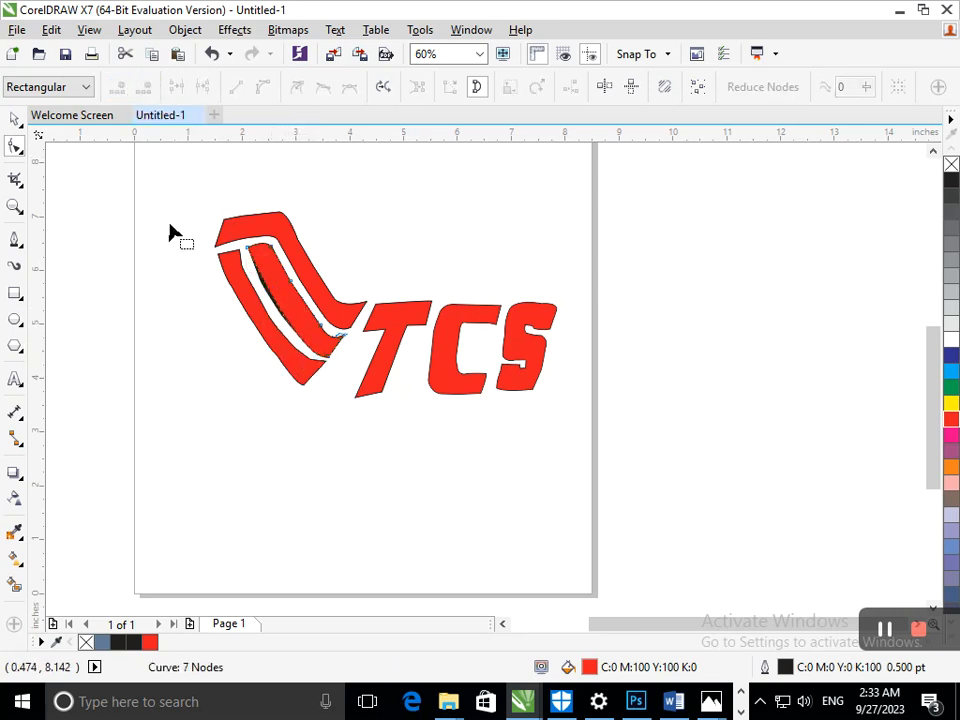
pyautogui.moveTo(276, 300)
pyautogui.mouseDown()
pyautogui.moveTo(272, 317)
pyautogui.moveTo(272, 300)
pyautogui.mouseUp()
pyautogui.hotkey('ctrl', 'z')
pyautogui.hotkey('ctrl', 'z')
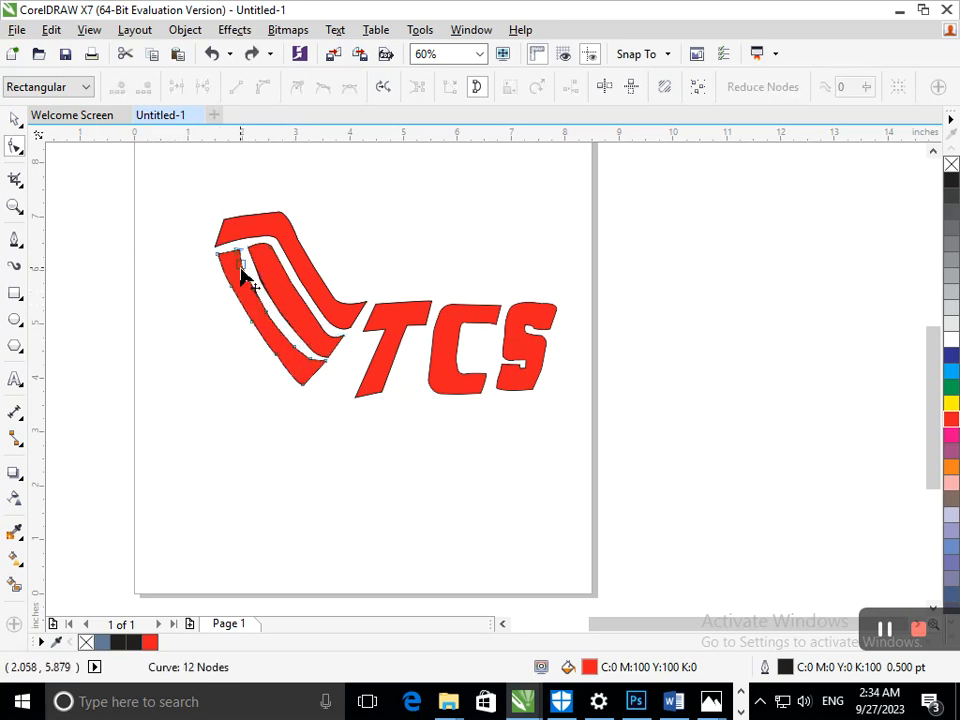
# Delete the kinked node below the upper-right corner of the V's left stripe to smooth its edge
pyautogui.press('F2')
pyautogui.moveTo(212, 217); pyautogui.dragTo(256, 290)
pyautogui.moveTo(561, 424); pyautogui.dragTo(531, 463)
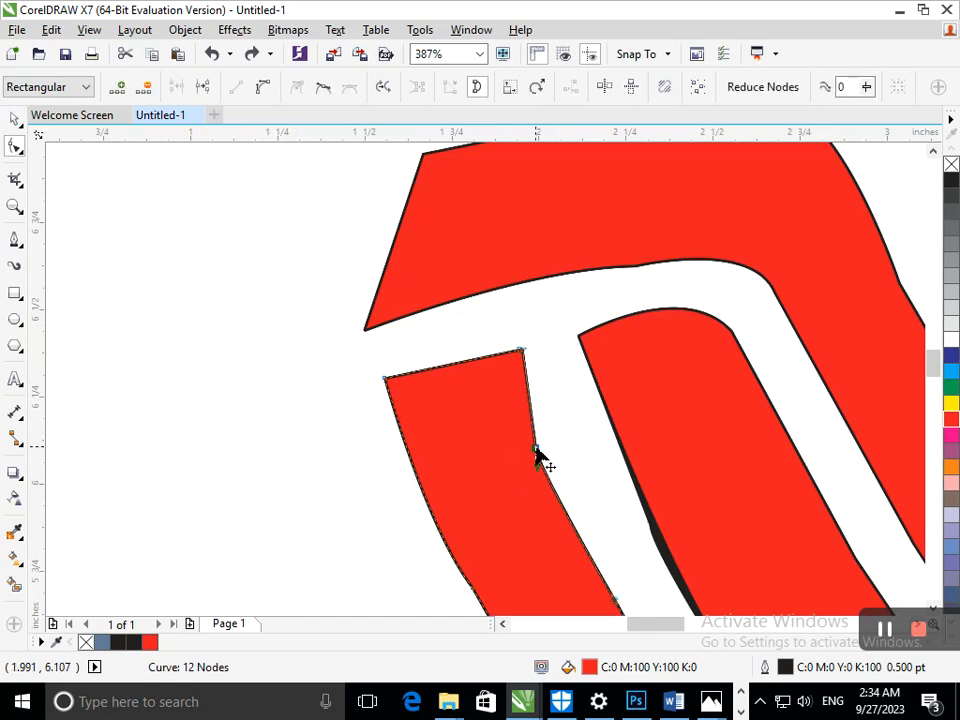
pyautogui.press('Delete')
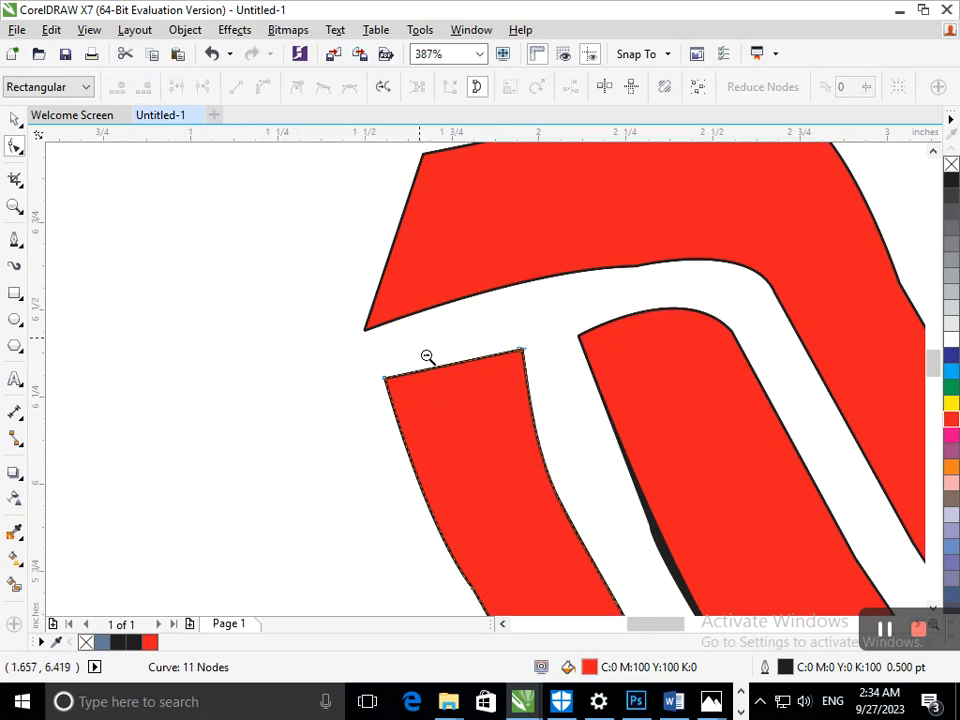
pyautogui.press('F3')
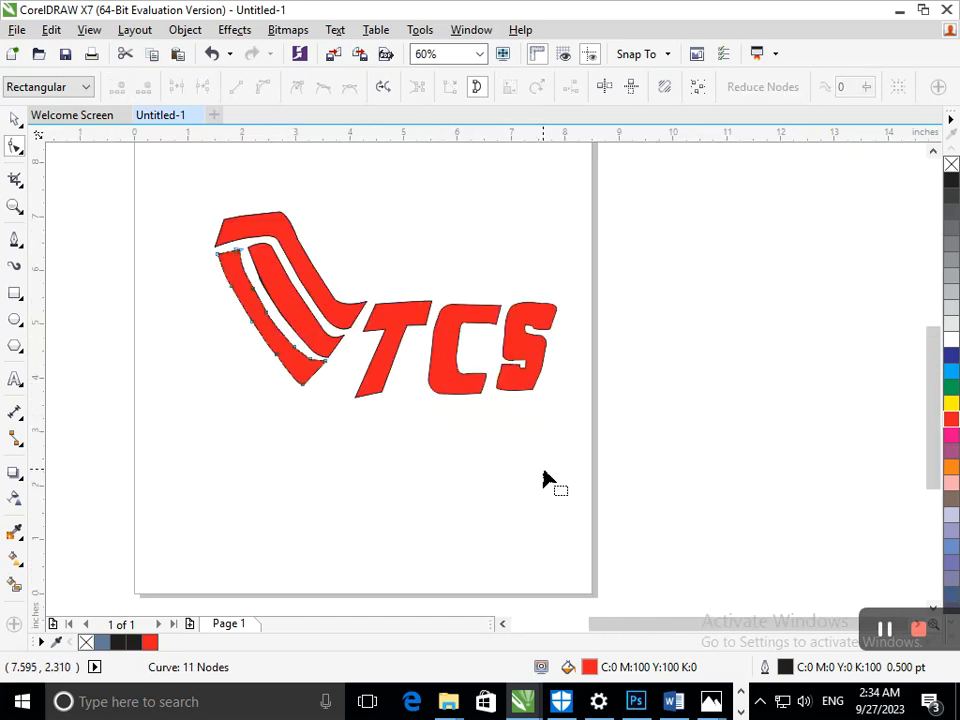
# Delete the leftover black shape and the unfilled duplicate outline between the V's left and middle stripes
pyautogui.click(15, 120)
pyautogui.click(328, 406)
pyautogui.scroll(5, 343, 368)
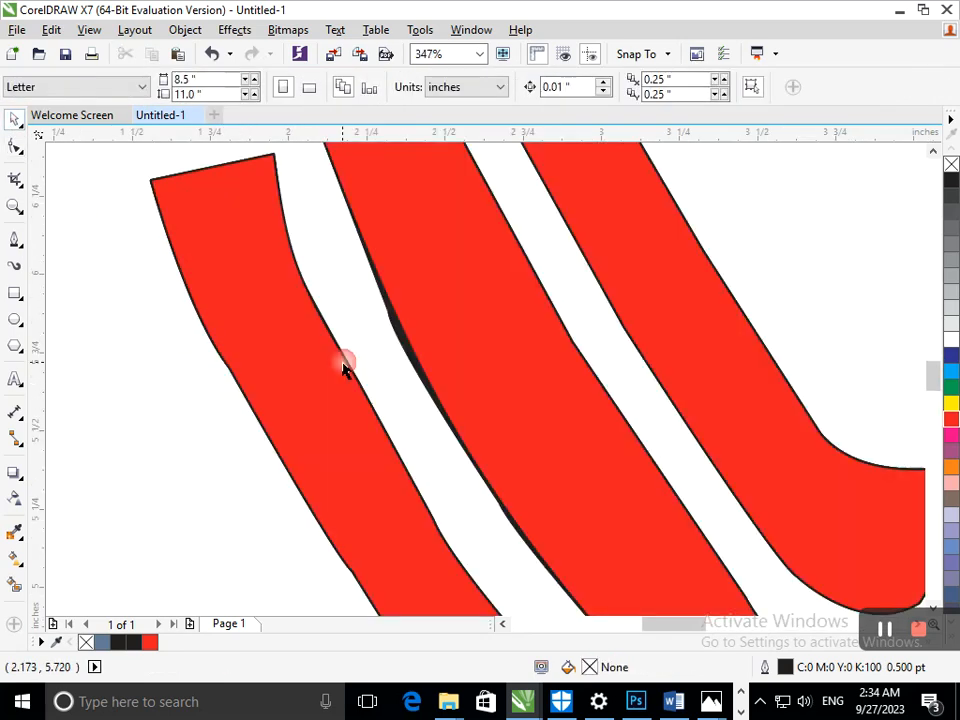
pyautogui.moveTo(407, 355); pyautogui.dragTo(364, 388)
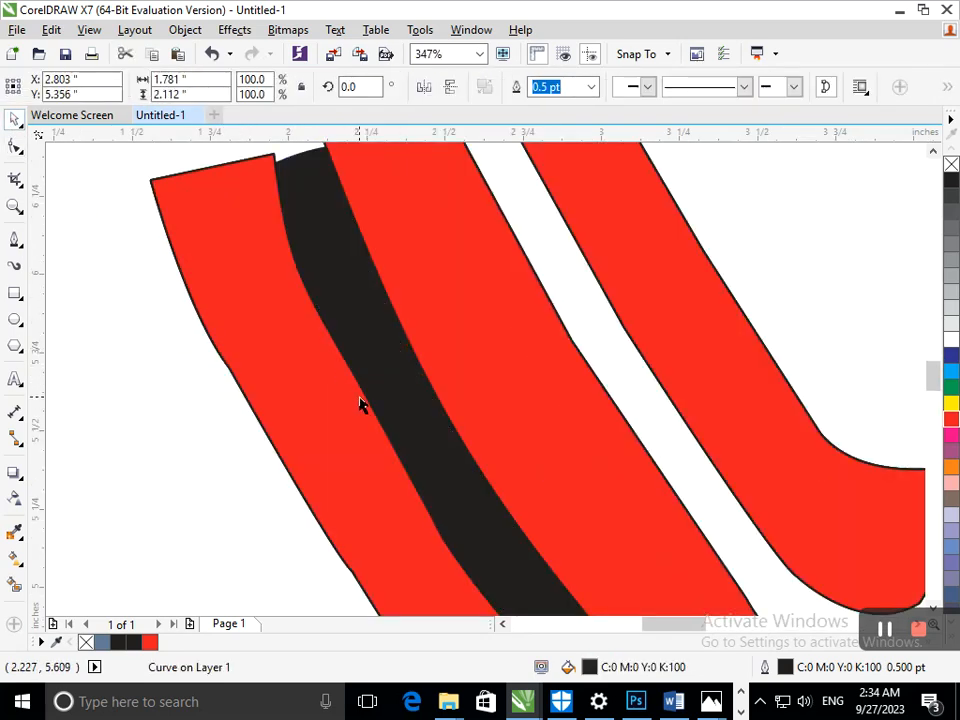
pyautogui.press('Delete')
pyautogui.click(373, 394)
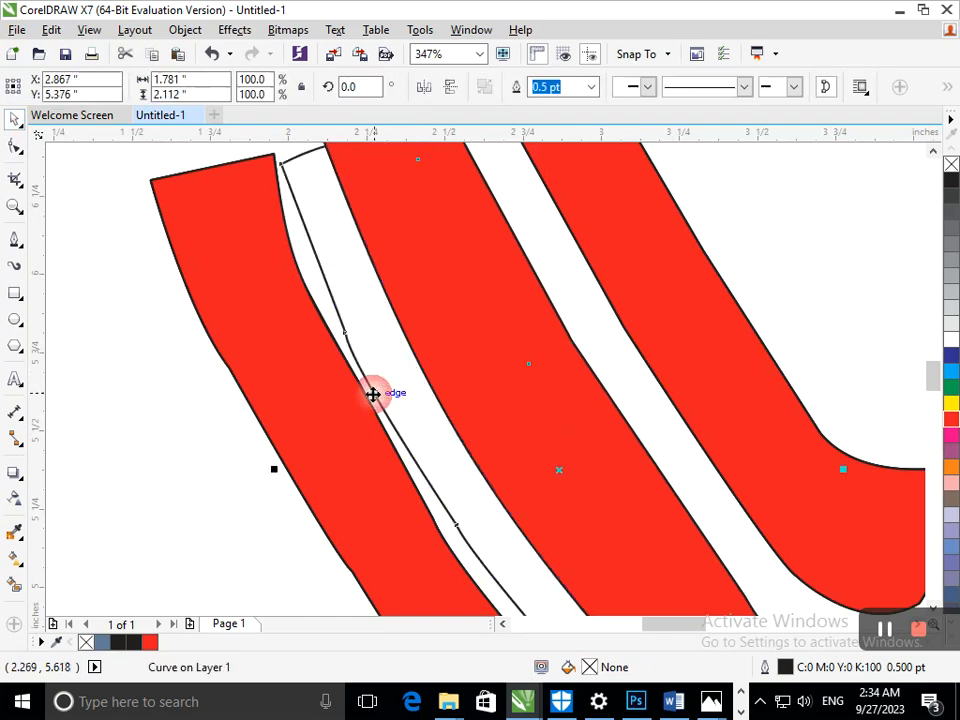
pyautogui.press('Delete')
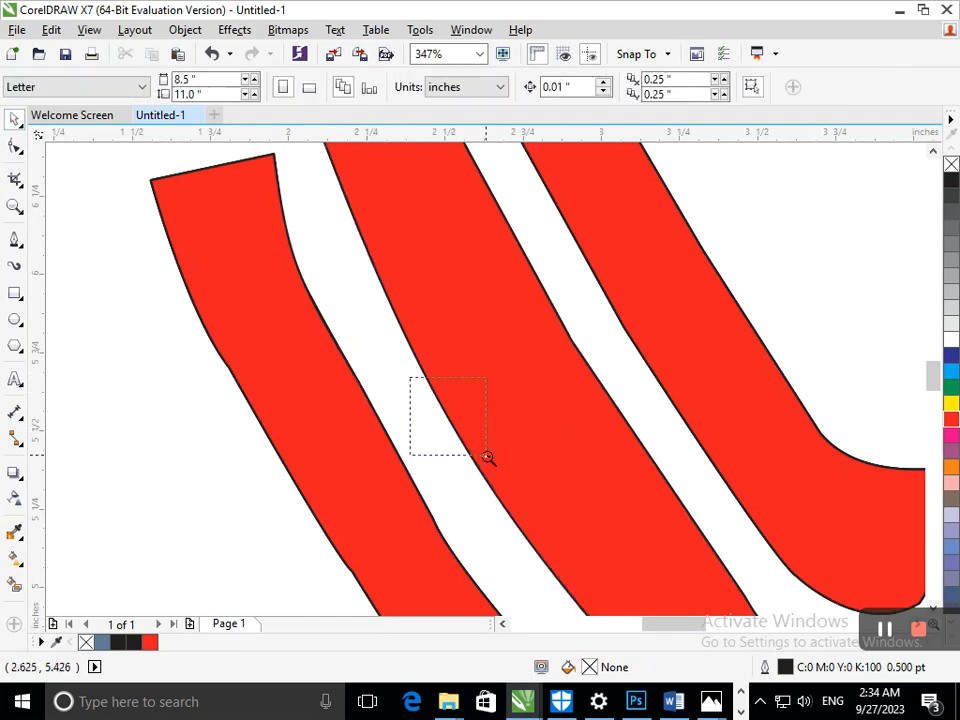
pyautogui.scroll(-5, 487, 457)
pyautogui.click(376, 437)
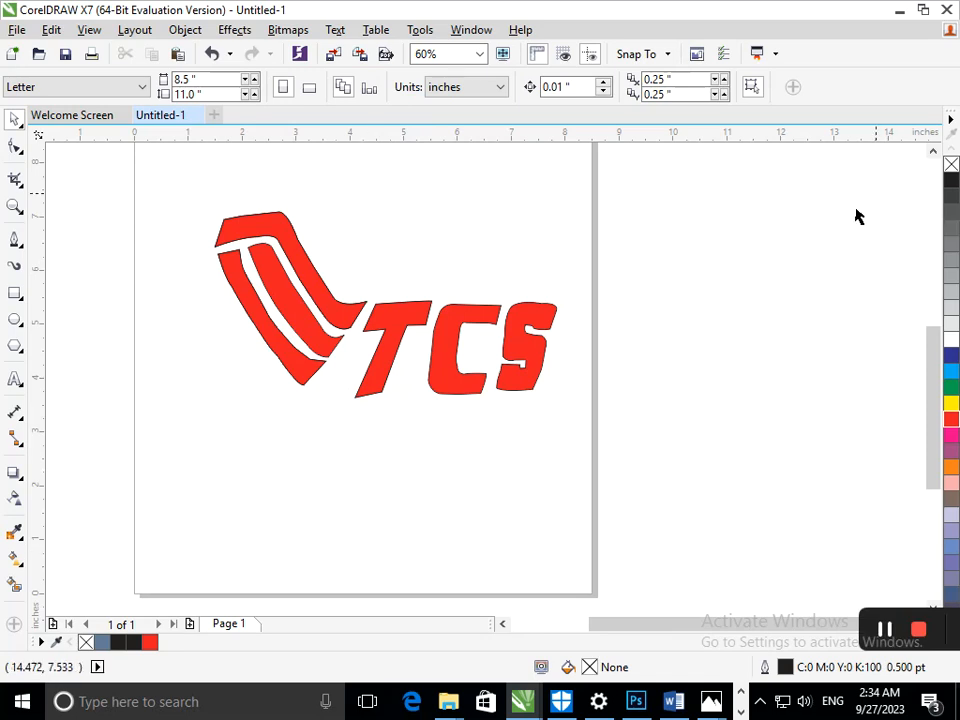
pyautogui.moveTo(455, 345); pyautogui.dragTo(572, 432)
pyautogui.hotkey('ctrl', 'z')
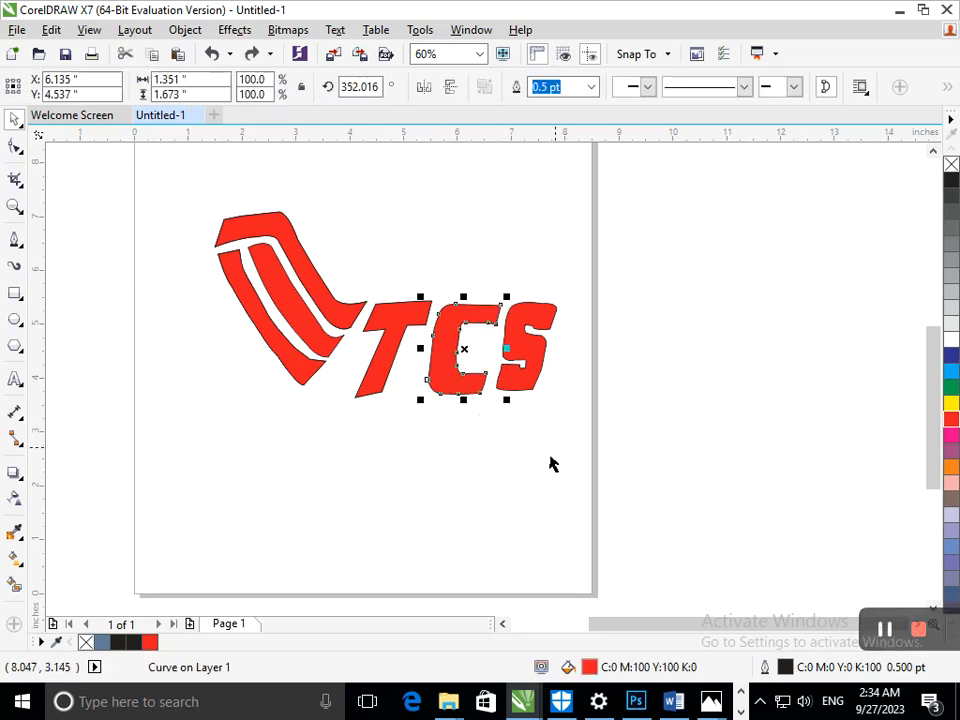
pyautogui.click(503, 357)
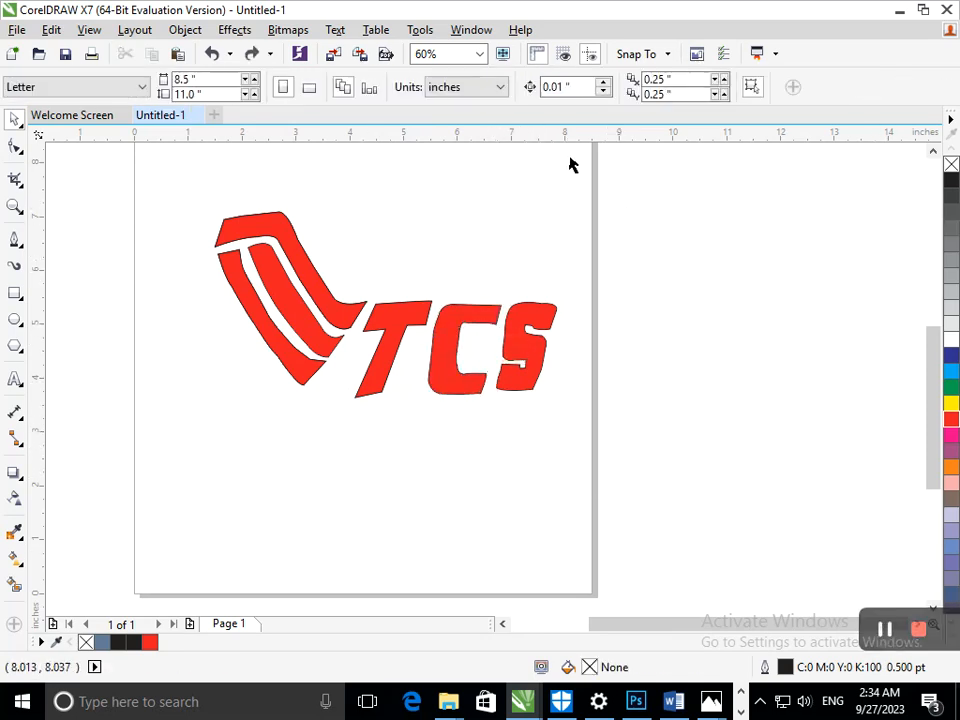
# Draw a straight diagonal line about 2.56 inches long from the V's right stripe tip down past the left stripe's lower end
pyautogui.click(20, 248)
pyautogui.click(80, 259)
pyautogui.moveTo(357, 319); pyautogui.dragTo(288, 415)
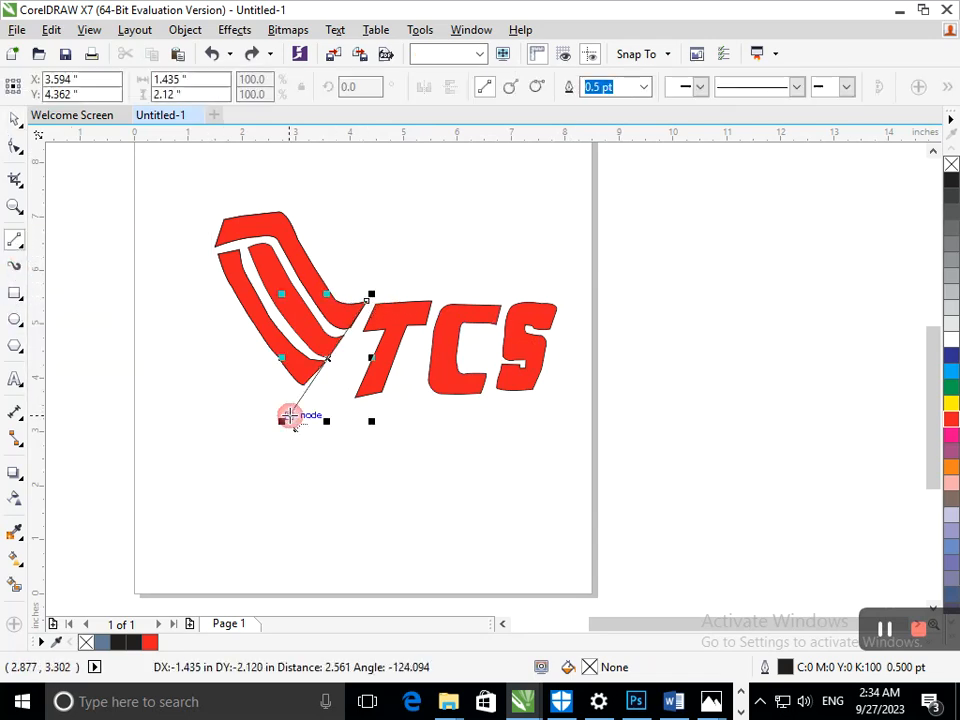
# Move the bottom corner node of the V's left stripe onto the diagonal line
pyautogui.press('F2')
pyautogui.moveTo(256, 331); pyautogui.dragTo(419, 446)
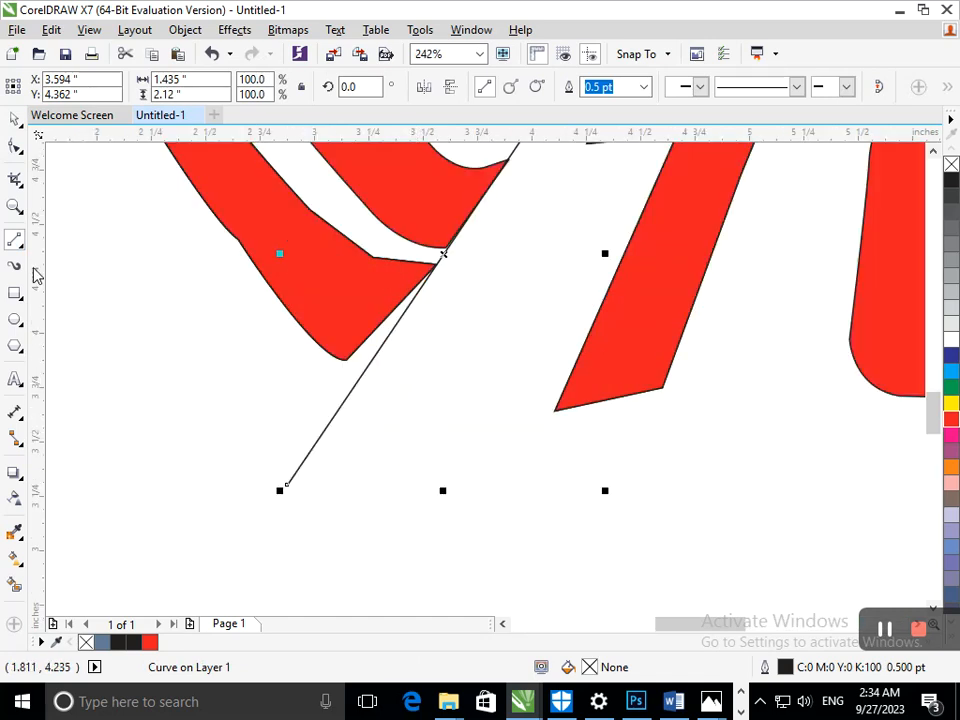
pyautogui.click(15, 150)
pyautogui.click(342, 338)
pyautogui.moveTo(351, 360); pyautogui.dragTo(321, 386)
pyautogui.scroll(-2, 342, 273)
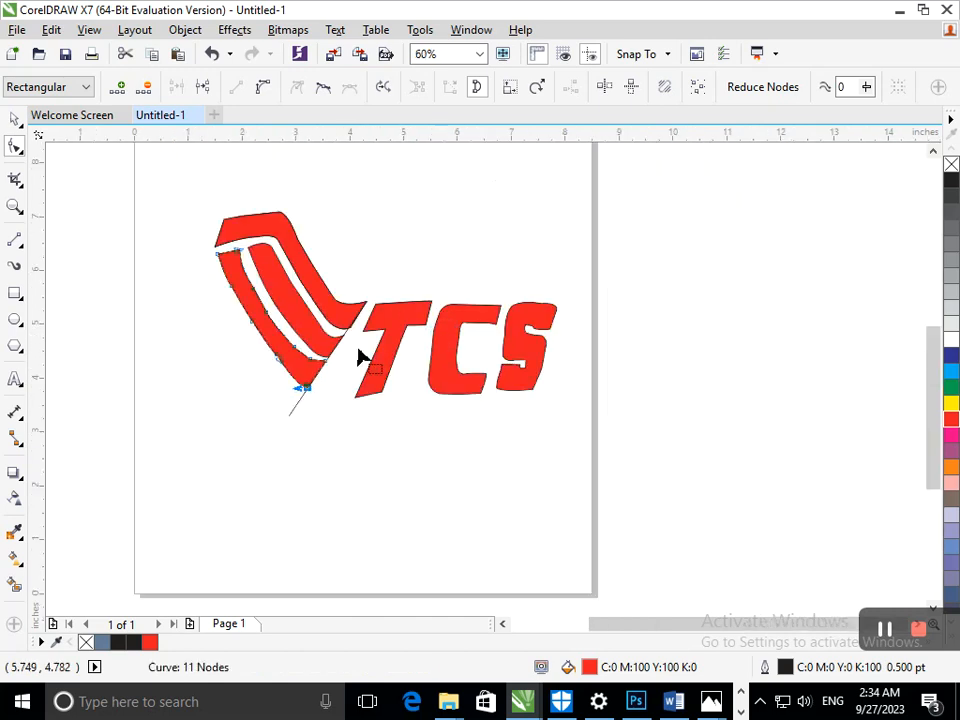
# Smooth the kink on the inner edge of the V's left stripe near its lower end with the Smooth tool
pyautogui.scroll(3, 310, 360)
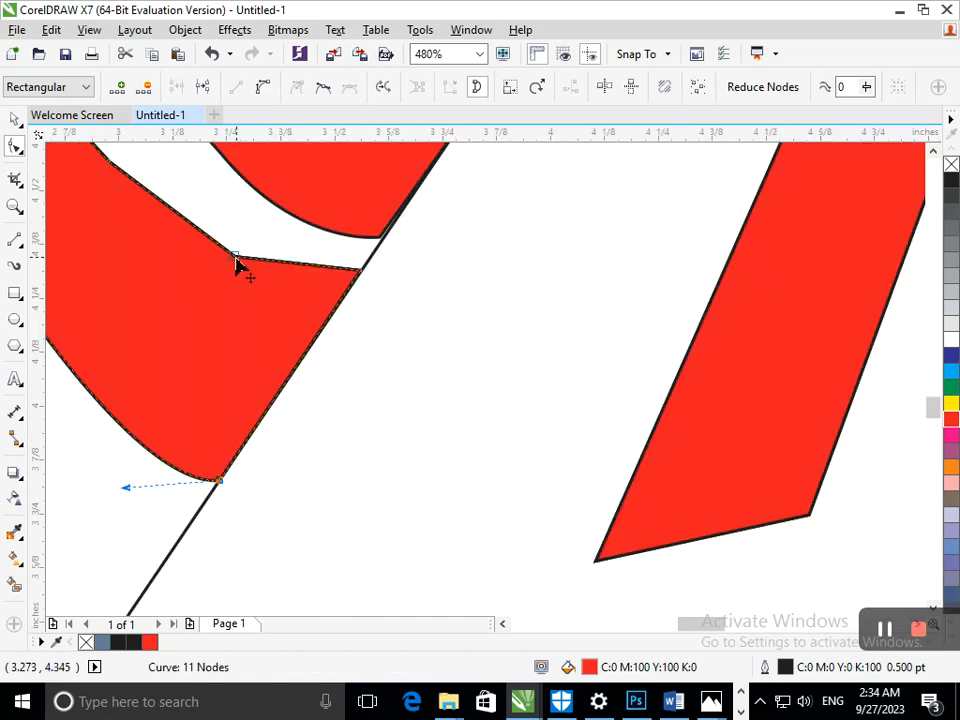
pyautogui.moveTo(240, 272); pyautogui.dragTo(240, 270)
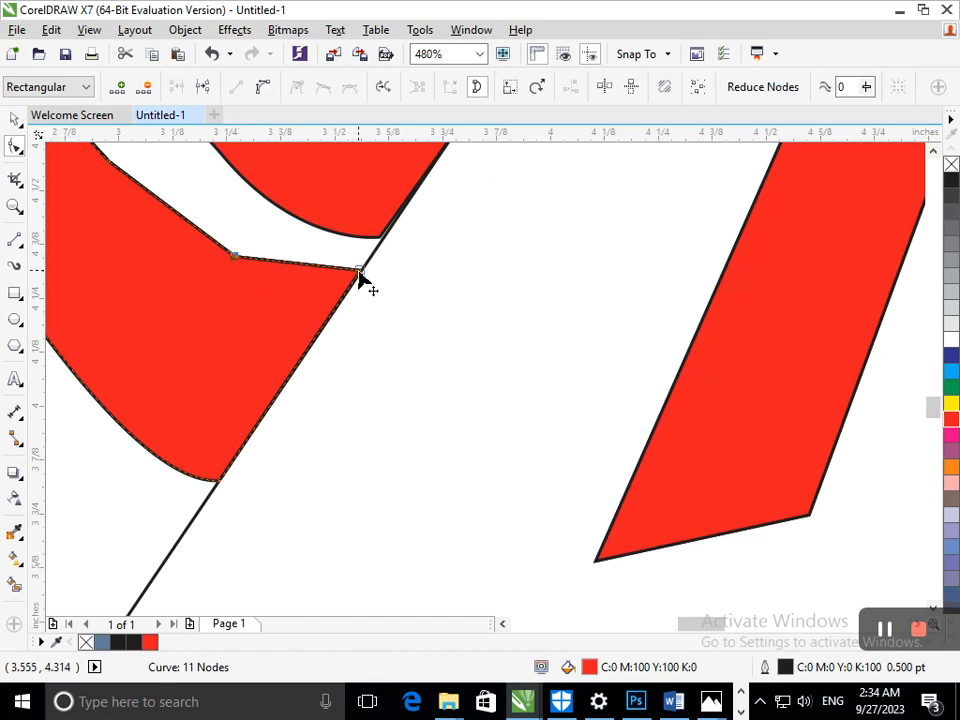
pyautogui.click(235, 259)
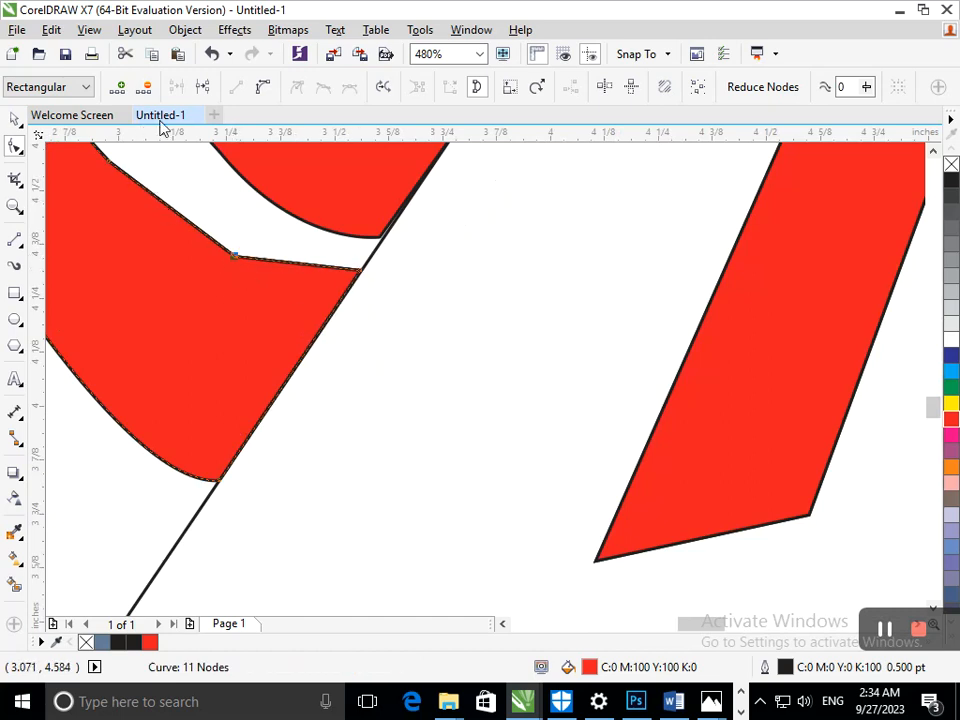
pyautogui.click(26, 155)
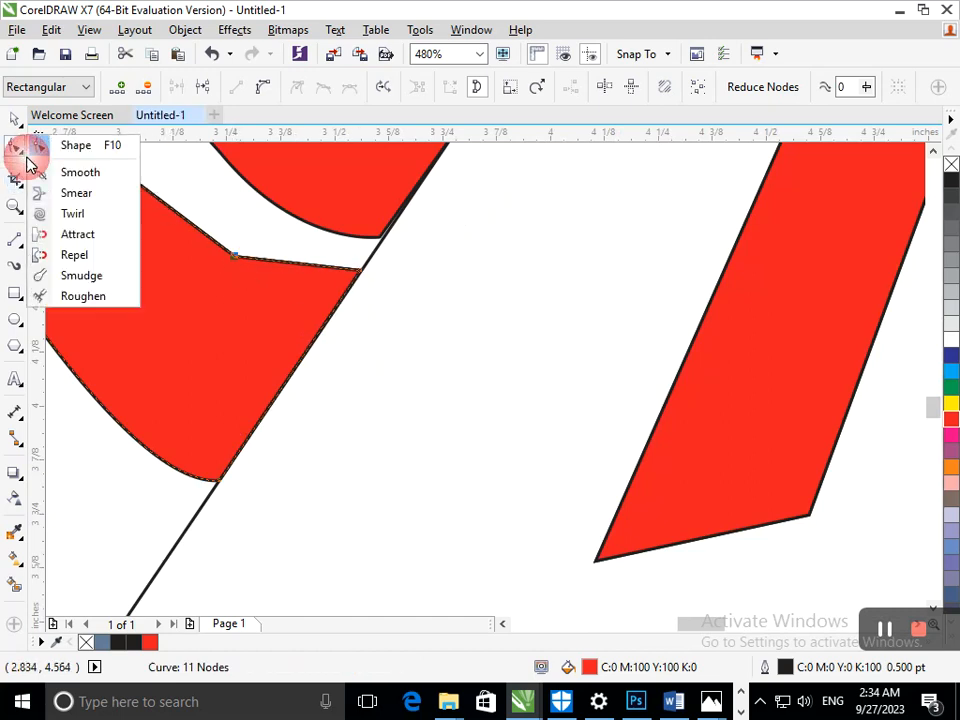
pyautogui.click(77, 171)
pyautogui.moveTo(231, 261)
pyautogui.mouseDown()
pyautogui.moveTo(231, 274)
pyautogui.moveTo(247, 236)
pyautogui.moveTo(287, 223)
pyautogui.moveTo(285, 210)
pyautogui.mouseUp()
pyautogui.hotkey('ctrl', 'z')
pyautogui.moveTo(274, 309)
pyautogui.mouseDown()
pyautogui.moveTo(236, 262)
pyautogui.moveTo(256, 270)
pyautogui.mouseUp()
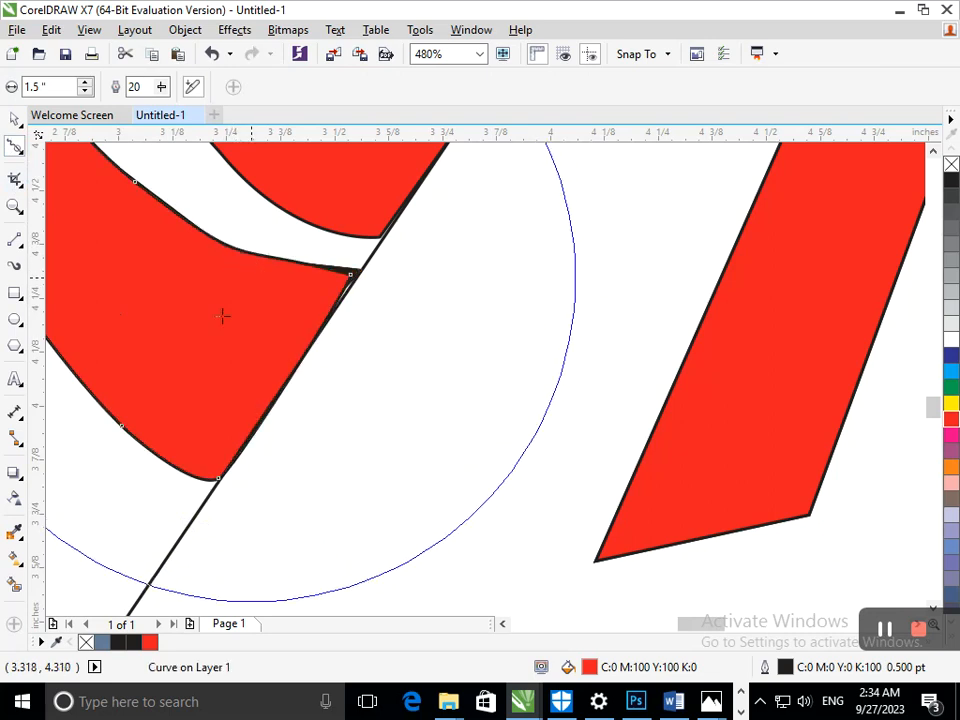
# Delete the diagonal helper line along the V's lower ends
pyautogui.scroll(-5, 223, 315)
pyautogui.click(15, 119)
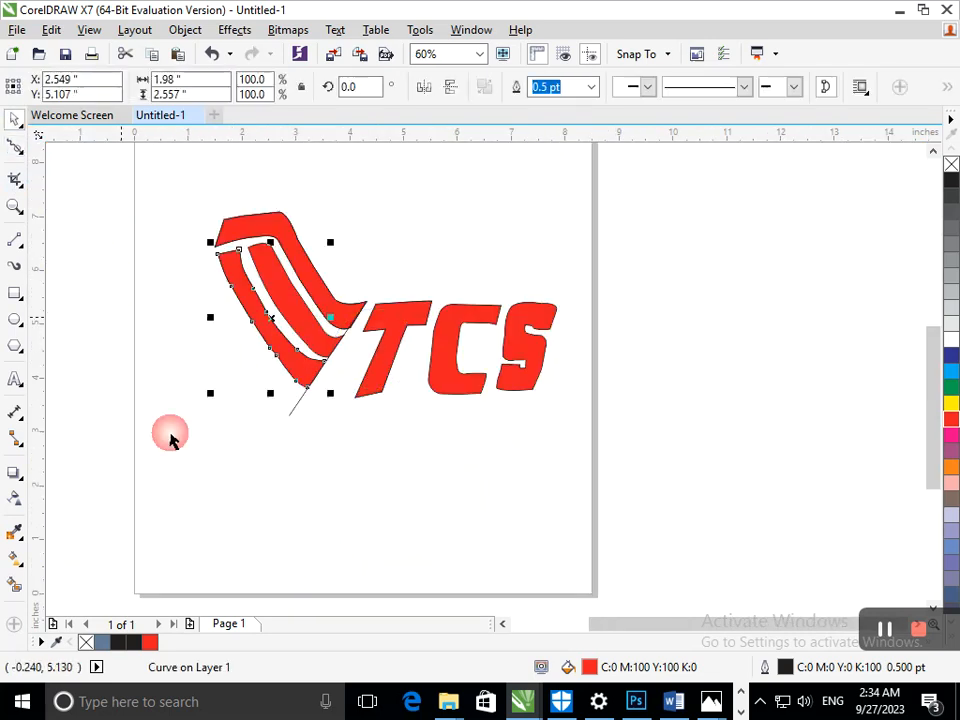
pyautogui.click(169, 435)
pyautogui.click(295, 408)
pyautogui.press('Delete')
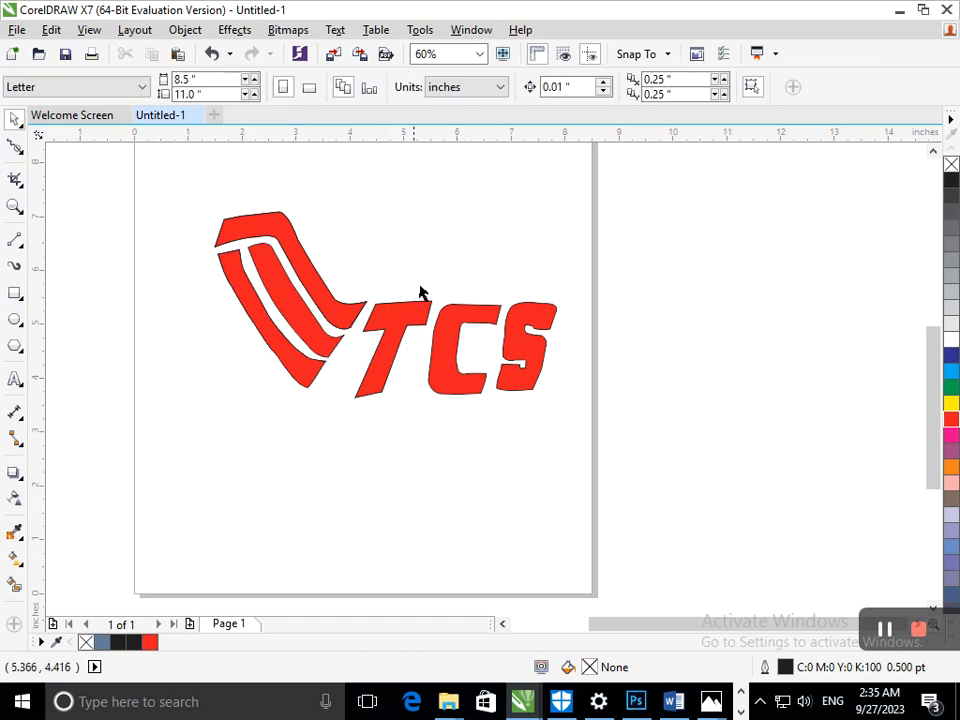
# Place a horizontal guideline at Y 3.859 inches near the V's lowest point and shorten the C from below to meet it
pyautogui.moveTo(511, 269); pyautogui.dragTo(599, 386)
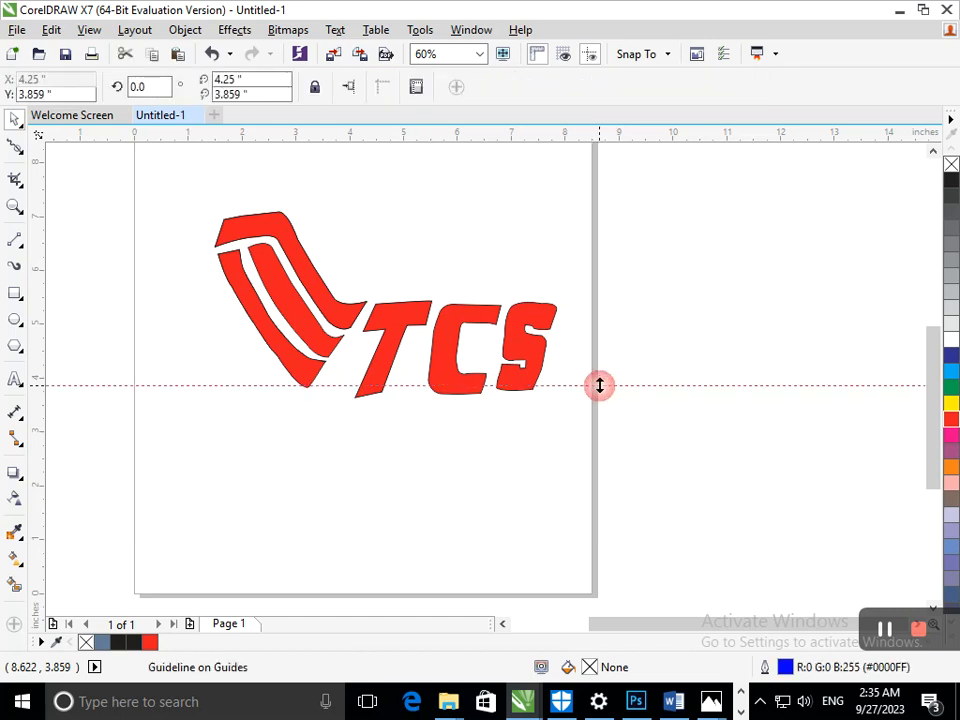
pyautogui.click(463, 399)
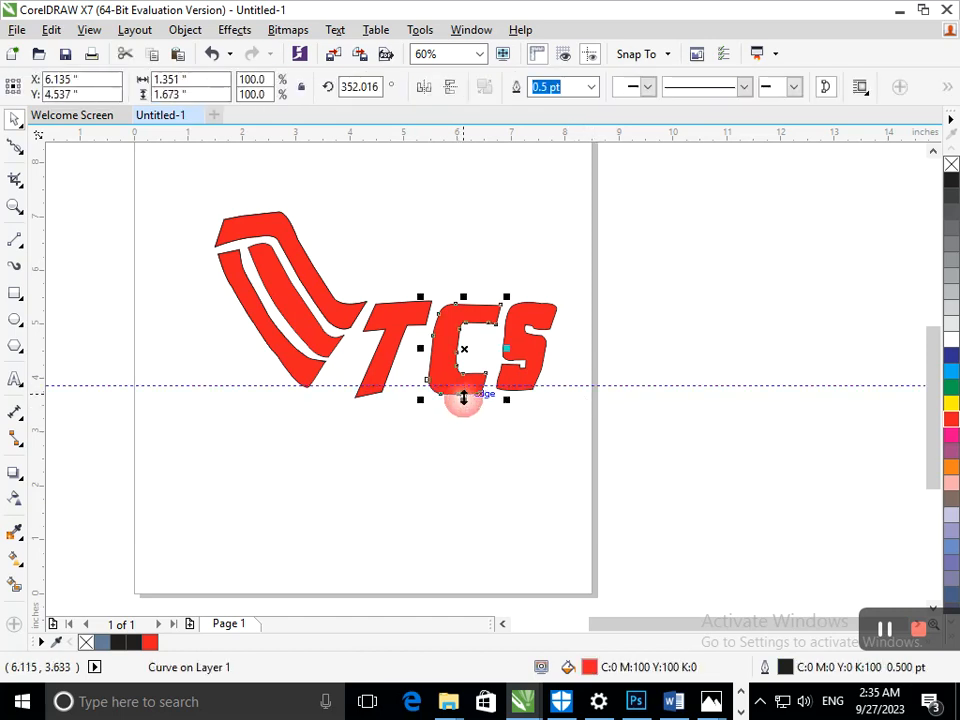
pyautogui.scroll(2, 547, 398)
pyautogui.moveTo(492, 381); pyautogui.dragTo(492, 366)
# Shorten the T and the S from below so their bottoms meet the guideline
pyautogui.click(317, 381)
pyautogui.moveTo(365, 388); pyautogui.dragTo(364, 366)
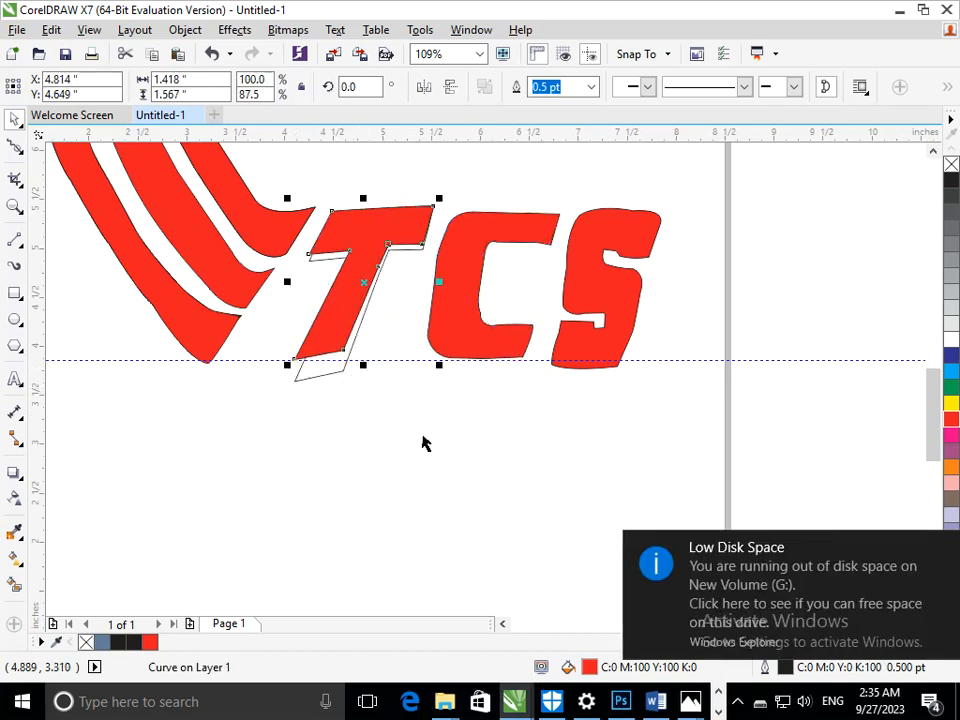
pyautogui.click(591, 372)
pyautogui.moveTo(608, 377); pyautogui.dragTo(606, 368)
pyautogui.click(416, 317)
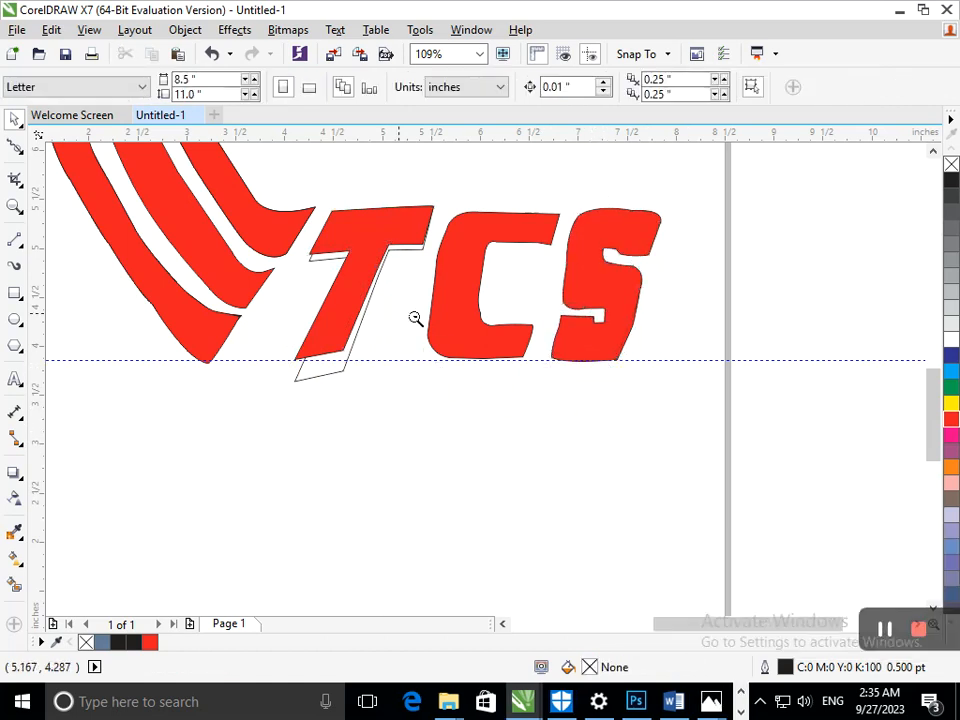
pyautogui.scroll(-3, 614, 428)
# Replace the horizontal guideline with a new one at Y 3.807 inches, touching the V's lowest point
pyautogui.click(583, 386)
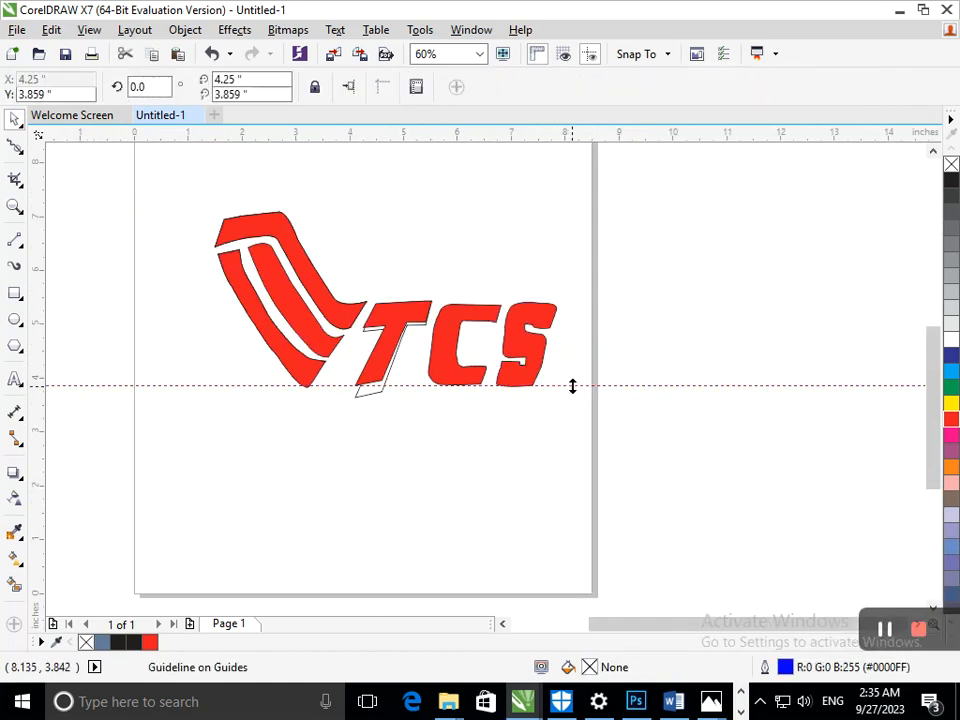
pyautogui.press('Delete')
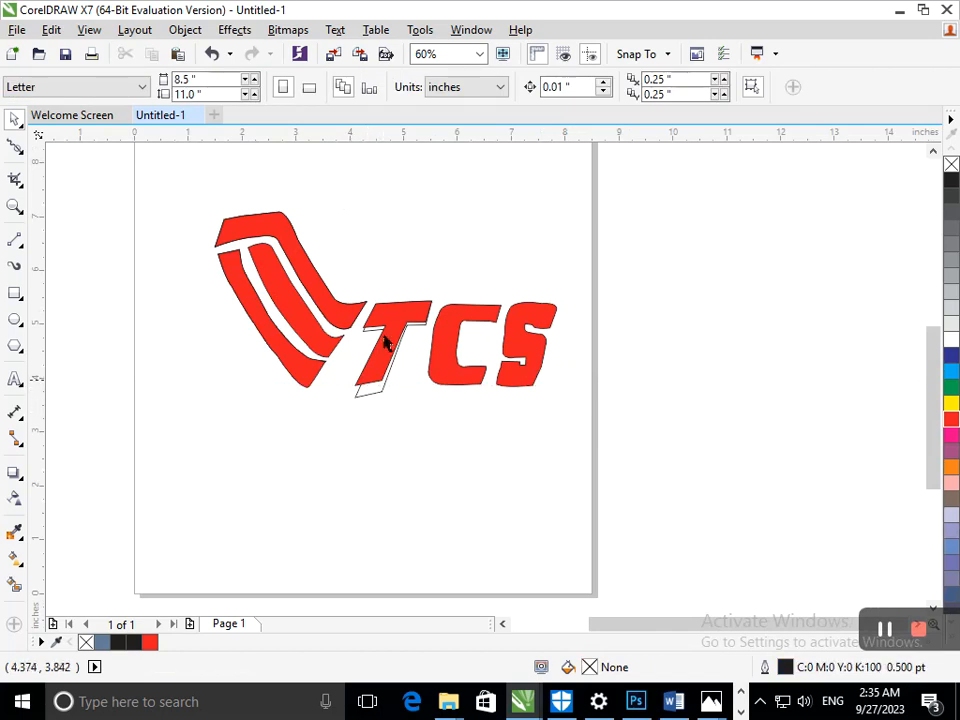
pyautogui.moveTo(518, 367); pyautogui.dragTo(636, 389)
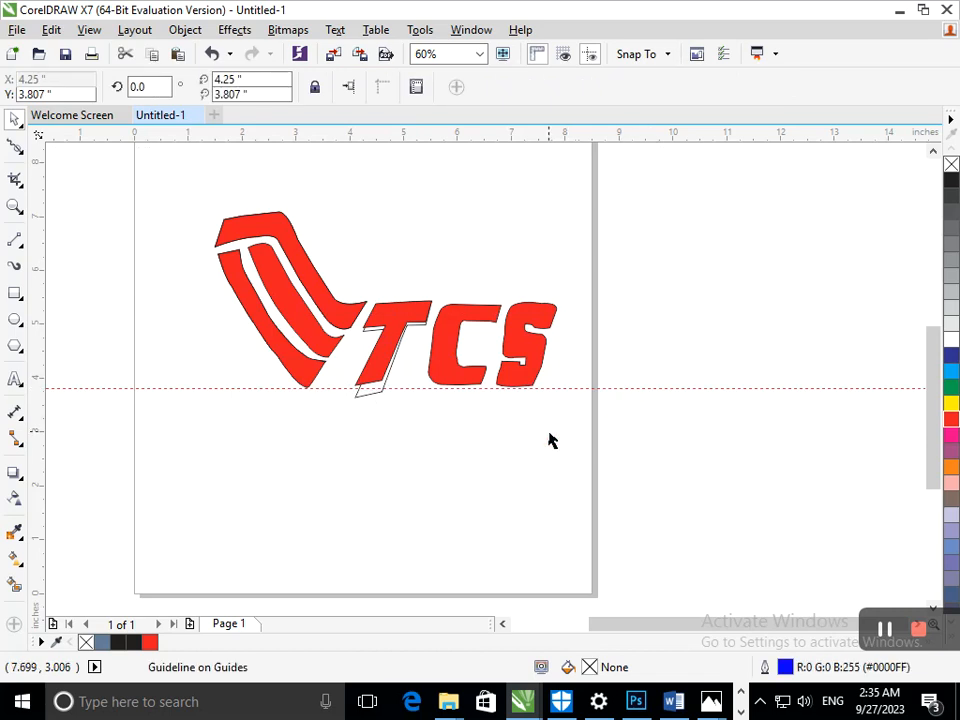
# Move the T's two bottom corner nodes onto the guideline to level its foot
pyautogui.click(23, 156)
pyautogui.click(81, 146)
pyautogui.click(375, 390)
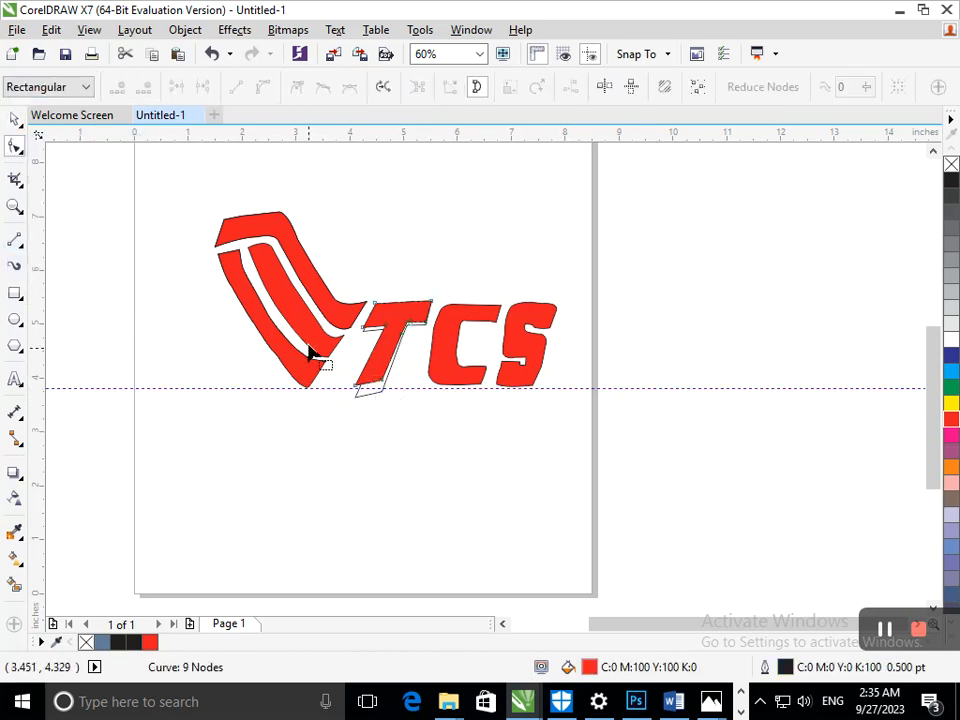
pyautogui.scroll(5, 312, 352)
pyautogui.moveTo(226, 348)
pyautogui.mouseDown()
pyautogui.moveTo(235, 360)
pyautogui.moveTo(226, 349)
pyautogui.mouseUp()
pyautogui.moveTo(332, 336); pyautogui.dragTo(323, 367)
pyautogui.scroll(-5, 370, 375)
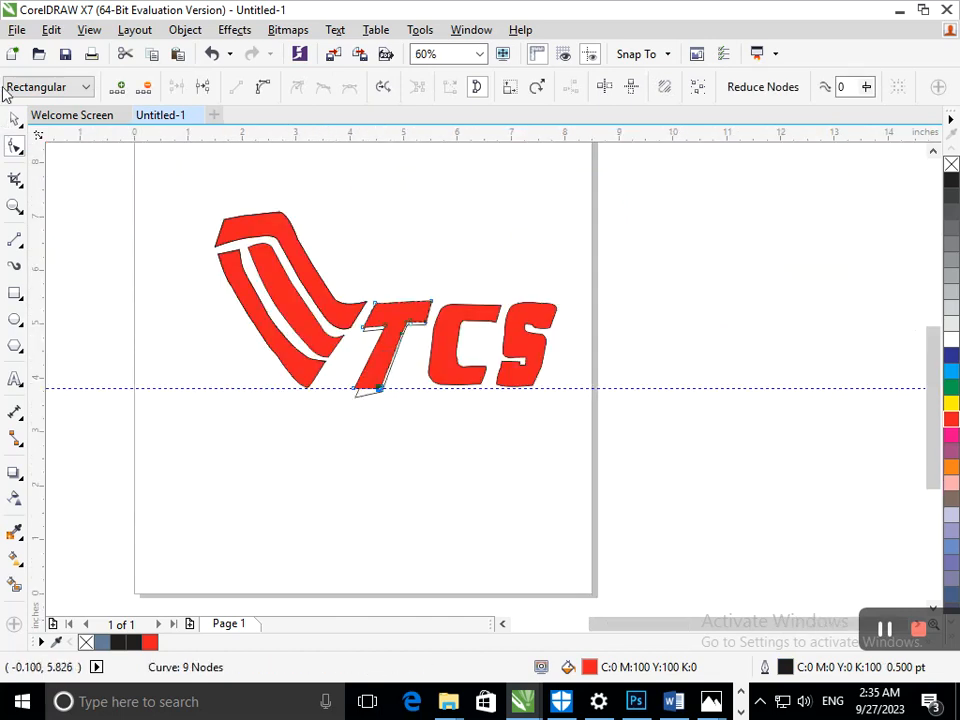
# Remove the leftover outline segments behind the T's stem and crossbar with the Virtual Segment Delete tool
pyautogui.click(20, 183)
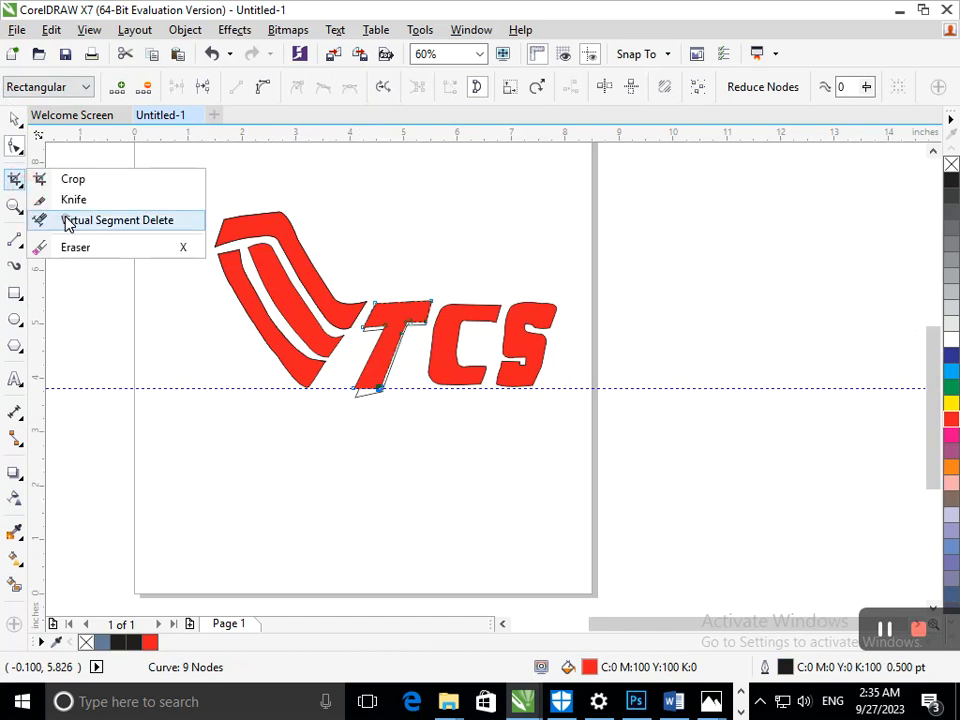
pyautogui.click(67, 220)
pyautogui.scroll(5, 380, 395)
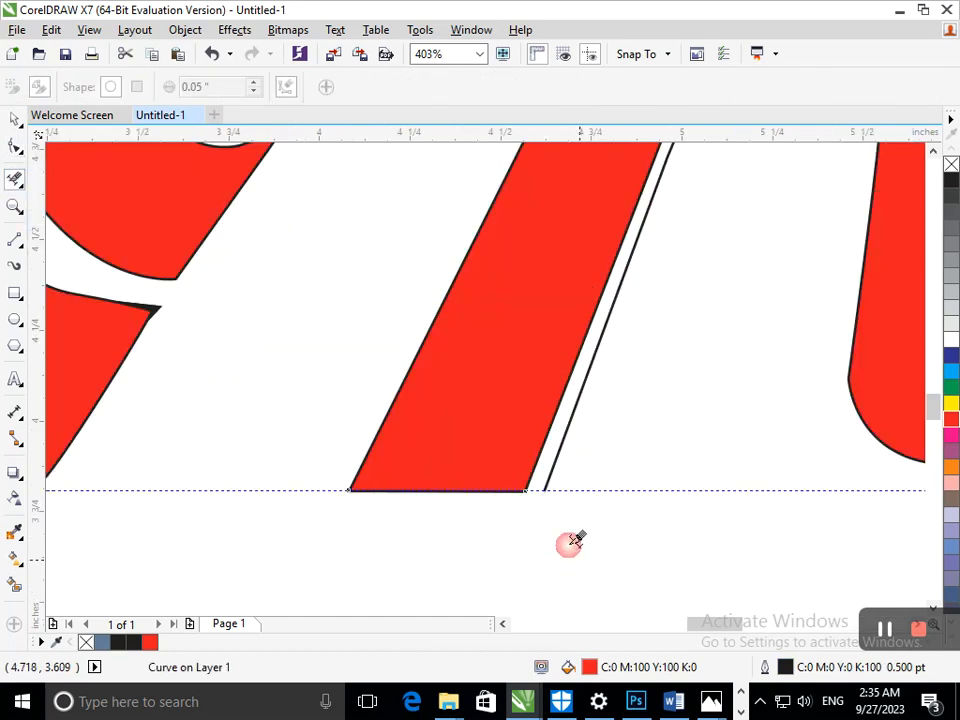
pyautogui.click(568, 450)
pyautogui.scroll(-6, 396, 328)
pyautogui.scroll(8, 390, 340)
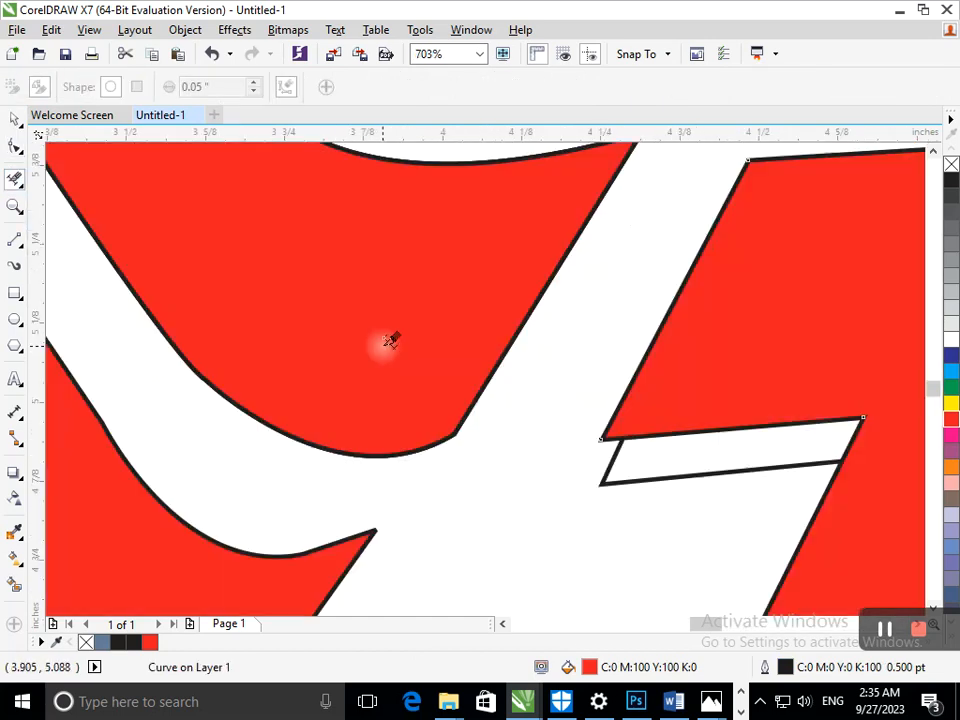
pyautogui.click(608, 465)
pyautogui.scroll(-7, 598, 461)
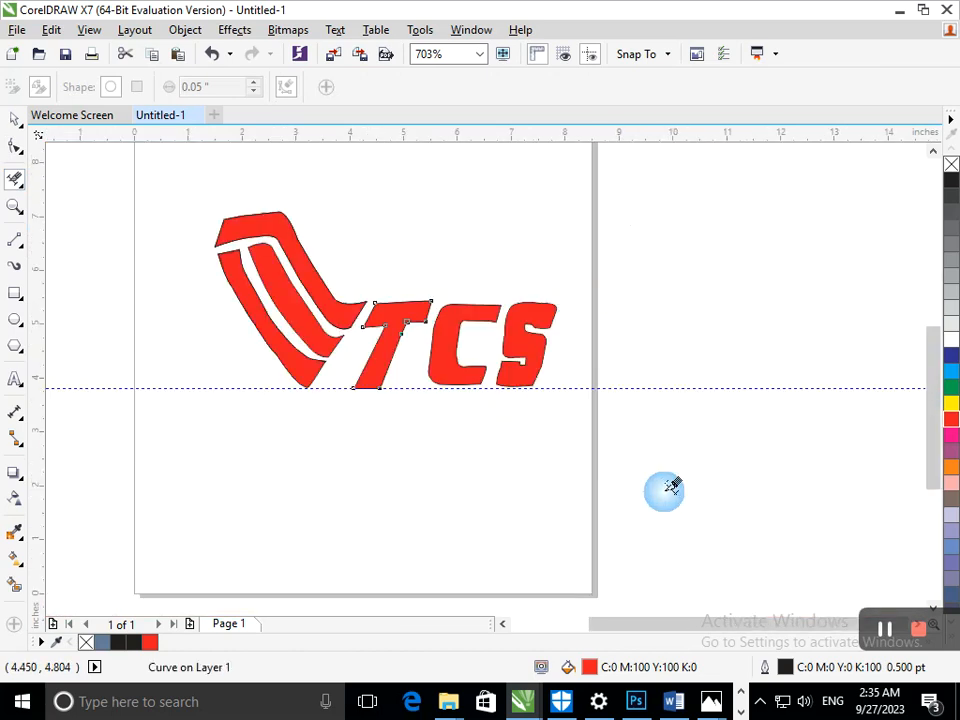
# Move the horizontal guideline up to Y 5.426 inches, along the top of the T
pyautogui.click(14, 118)
pyautogui.click(274, 400)
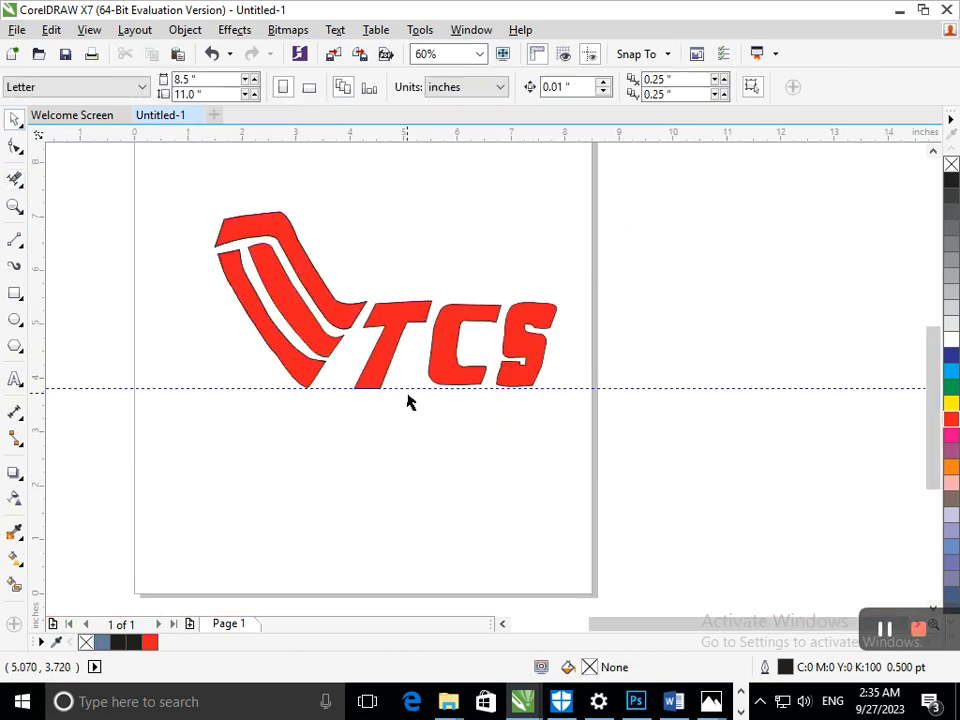
pyautogui.moveTo(560, 387); pyautogui.dragTo(587, 301)
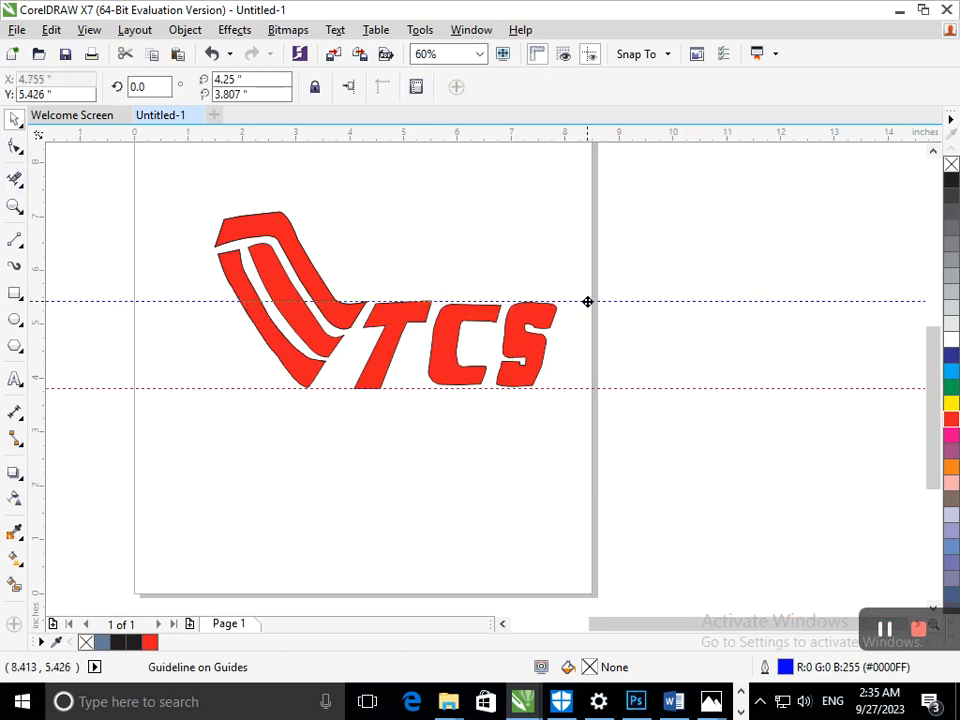
pyautogui.scroll(6, 636, 443)
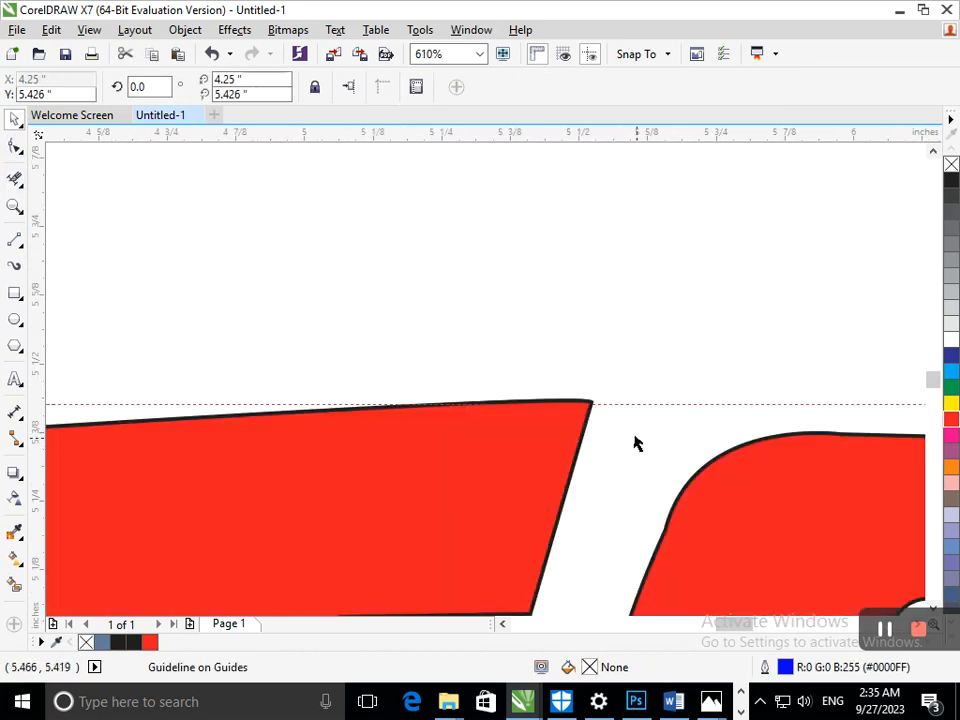
pyautogui.press('F3')
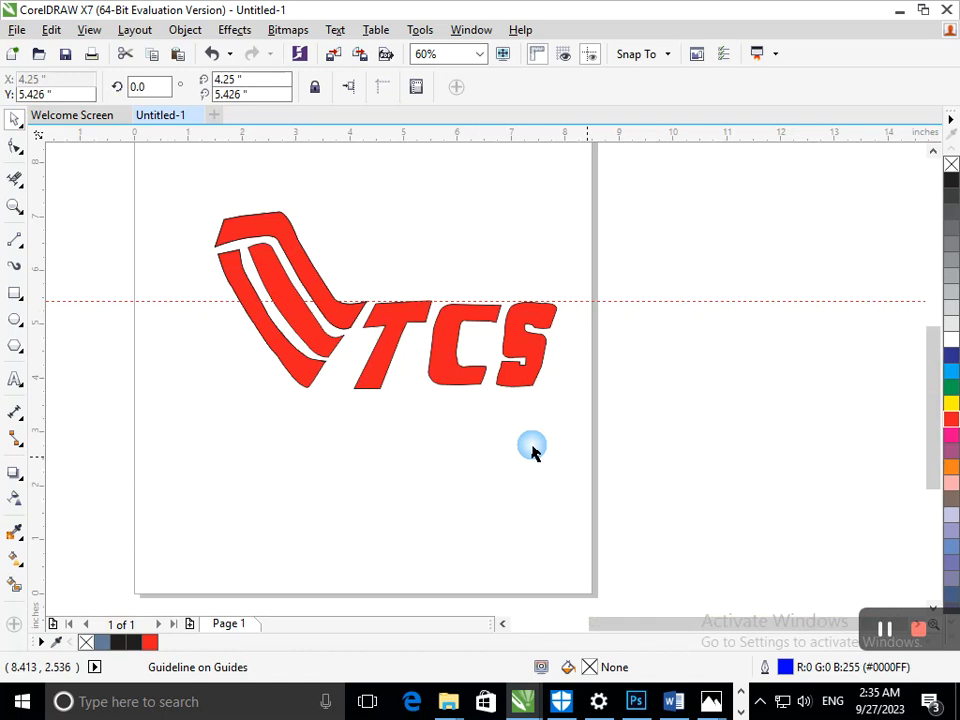
# Stretch the C upward so its top edge meets the guideline
pyautogui.scroll(4, 486, 318)
pyautogui.click(412, 298)
pyautogui.click(381, 245)
pyautogui.click(380, 272)
pyautogui.click(380, 278)
pyautogui.moveTo(388, 246); pyautogui.dragTo(388, 235)
pyautogui.press('F2')
pyautogui.moveTo(336, 267); pyautogui.dragTo(466, 396)
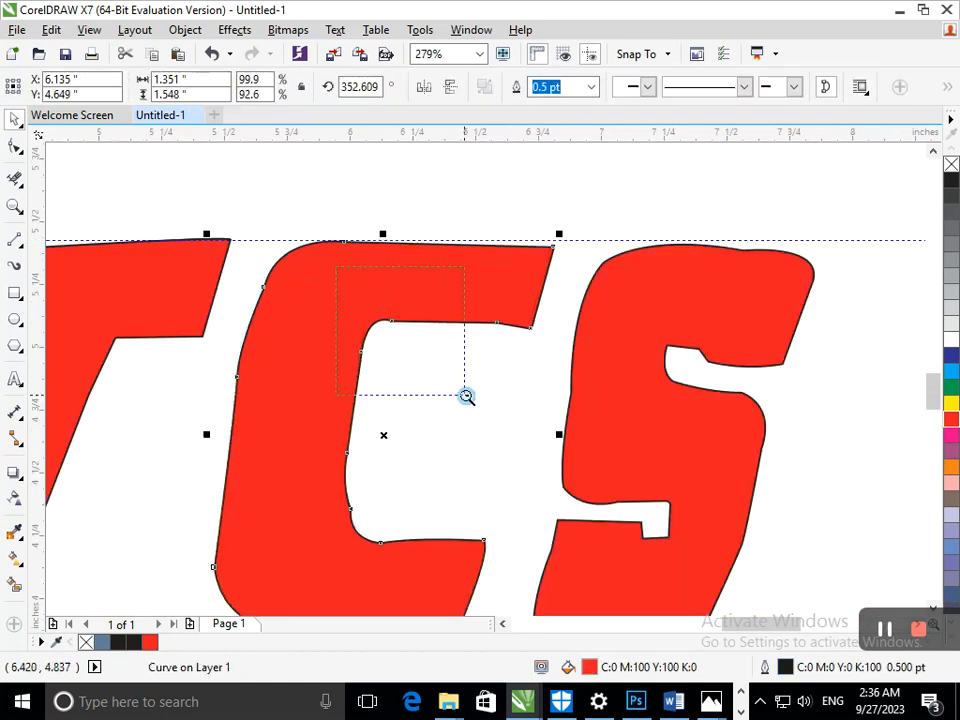
# Delete the horizontal guideline along the top of the letters
pyautogui.press('F3')
pyautogui.click(589, 301)
pyautogui.press('Delete')
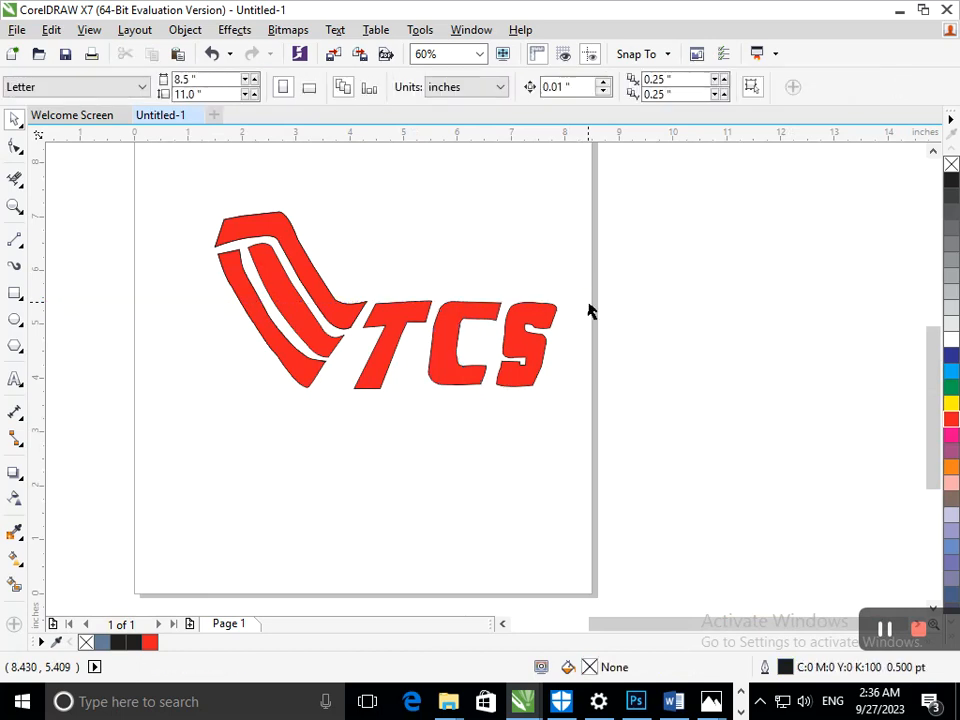
# Group all 11 objects of the VTCS logo
pyautogui.press('F3')
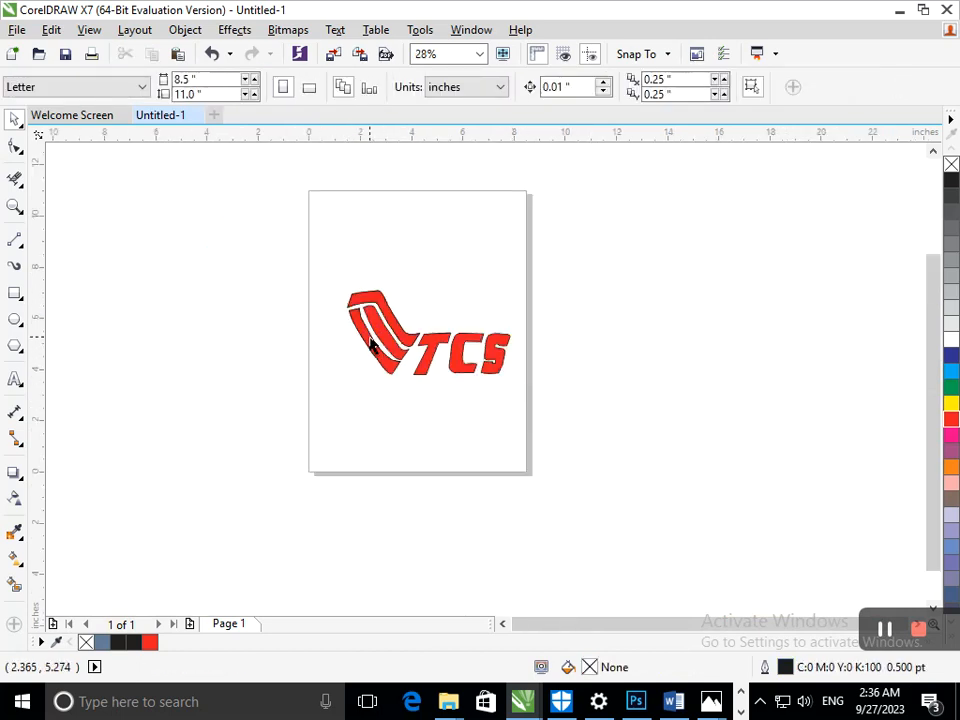
pyautogui.moveTo(264, 211); pyautogui.dragTo(579, 424)
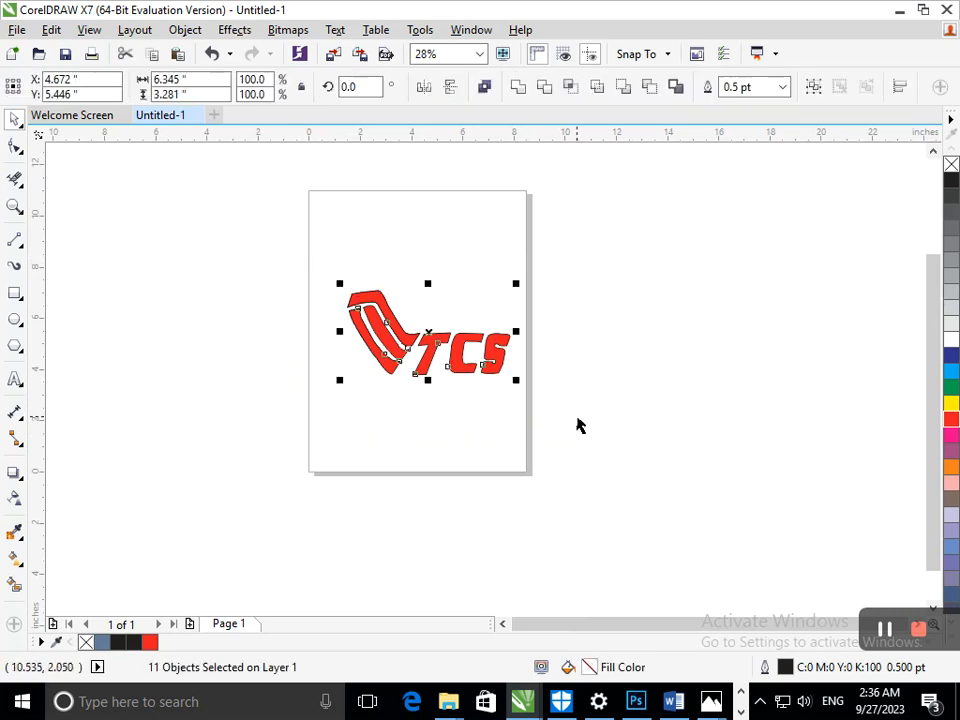
pyautogui.hotkey('ctrl', 'g')
pyautogui.click(604, 414)
# Move the grouped logo off the page to about X -13.24, Y 9.641 inches and scale it down to 58.8%
pyautogui.scroll(-1, 604, 414)
pyautogui.moveTo(430, 345); pyautogui.dragTo(251, 322)
pyautogui.press('z')
pyautogui.click(305, 385)
pyautogui.moveTo(139, 536); pyautogui.dragTo(273, 467)
pyautogui.click(500, 553)
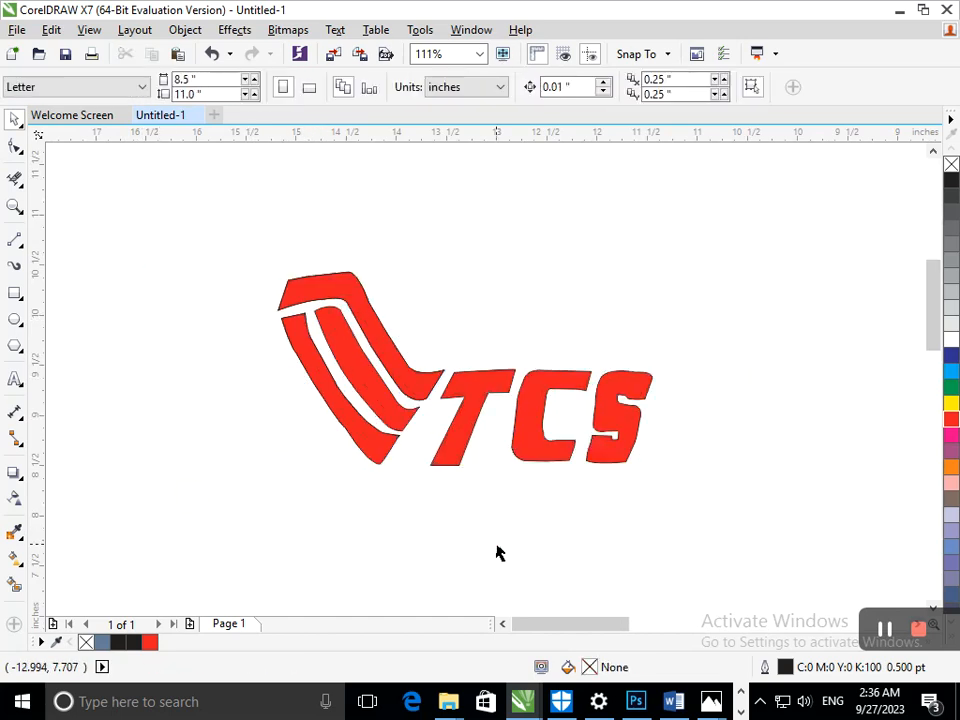
pyautogui.moveTo(489, 448); pyautogui.dragTo(477, 418)
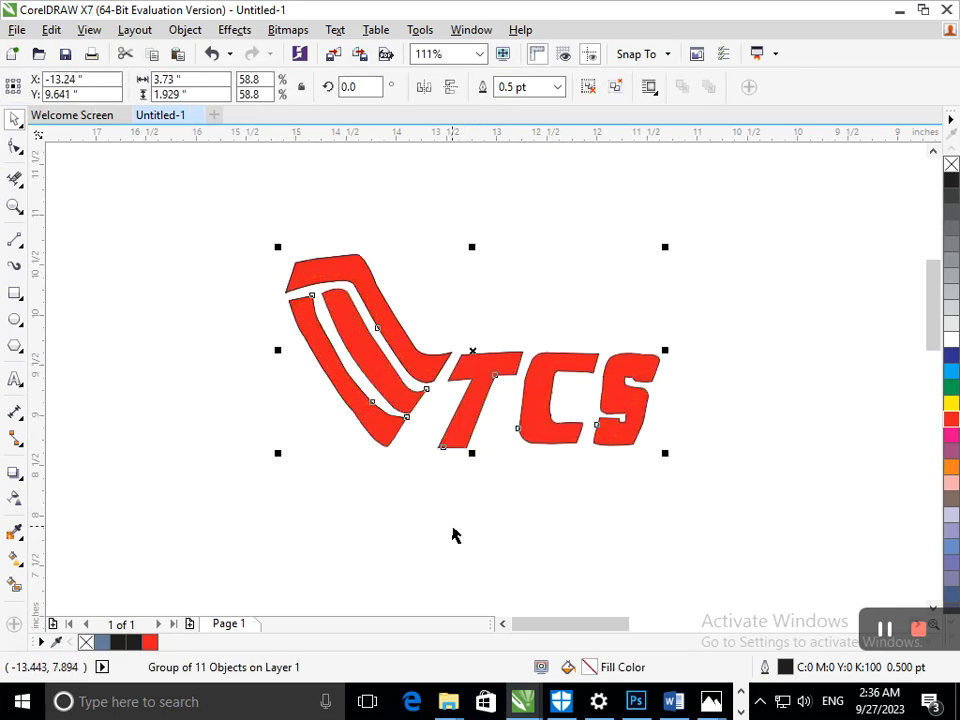
# Test the logo against a purple backing rectangle about 5.2 by 3.5 inches, and delete the rectangle
pyautogui.click(58, 304)
pyautogui.click(15, 293)
pyautogui.click(88, 292)
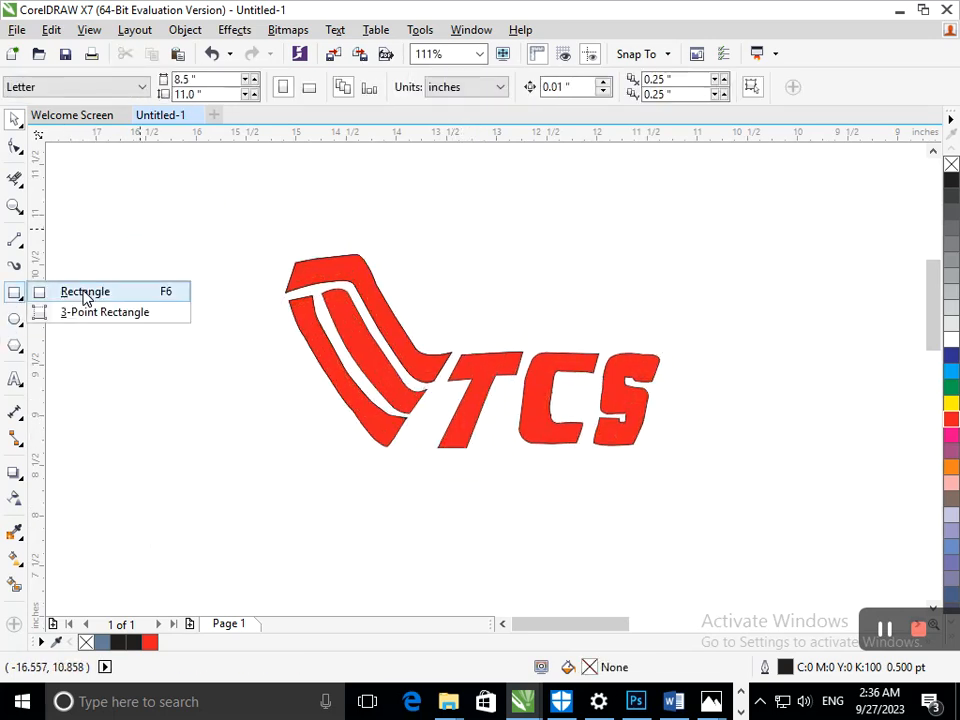
pyautogui.moveTo(215, 203); pyautogui.dragTo(739, 553)
pyautogui.click(953, 452)
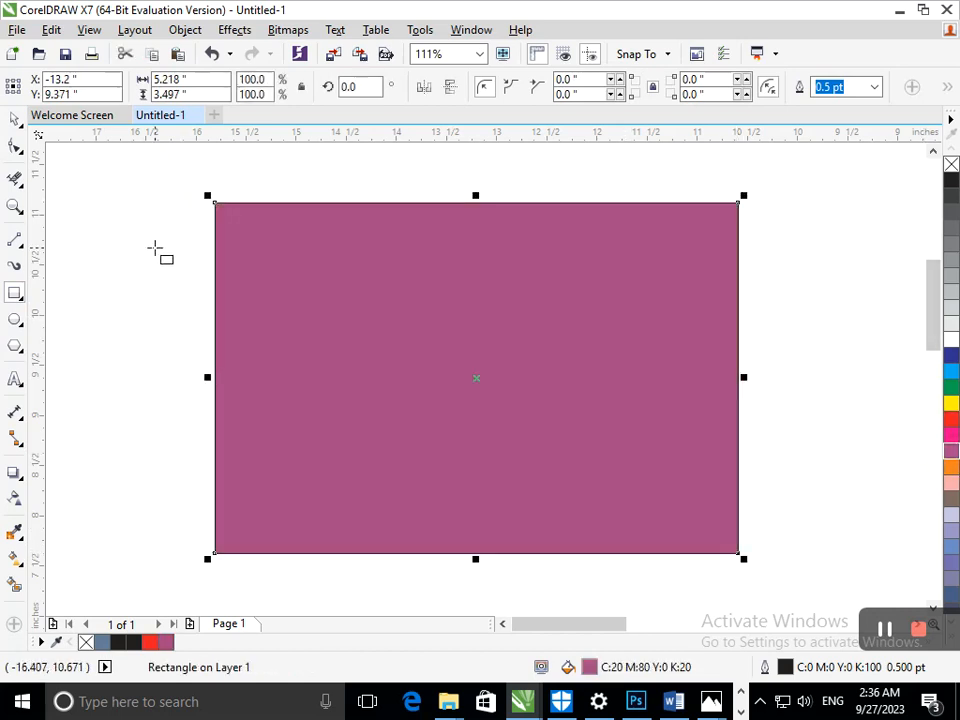
pyautogui.hotkey('shift', 'pagedown')
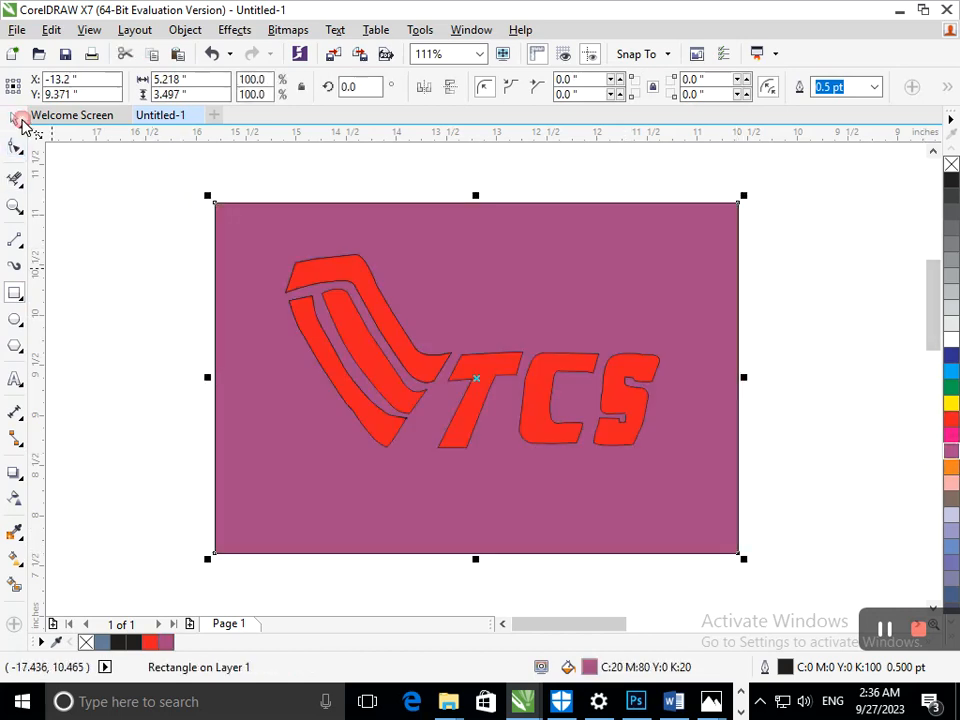
pyautogui.press('Delete')
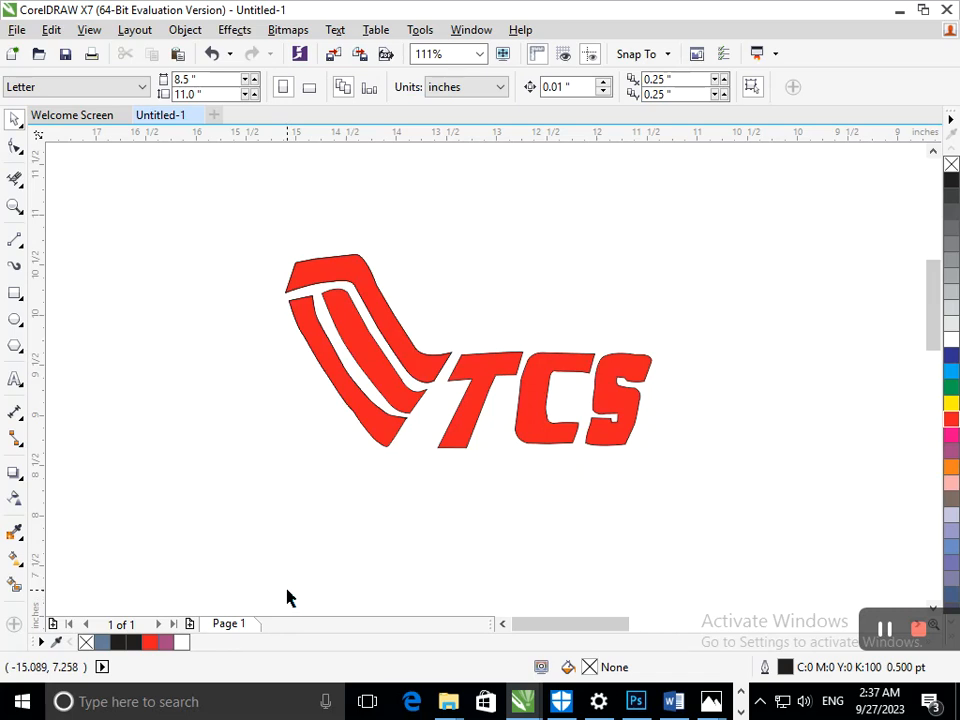
# Regroup the logo's 11 objects and scale the group down to 84%, about 3.07 inches wide
pyautogui.scroll(2, 405, 318)
pyautogui.moveTo(821, 575); pyautogui.dragTo(176, 164)
pyautogui.hotkey('ctrl', 'g')
pyautogui.moveTo(220, 530); pyautogui.dragTo(262, 505)
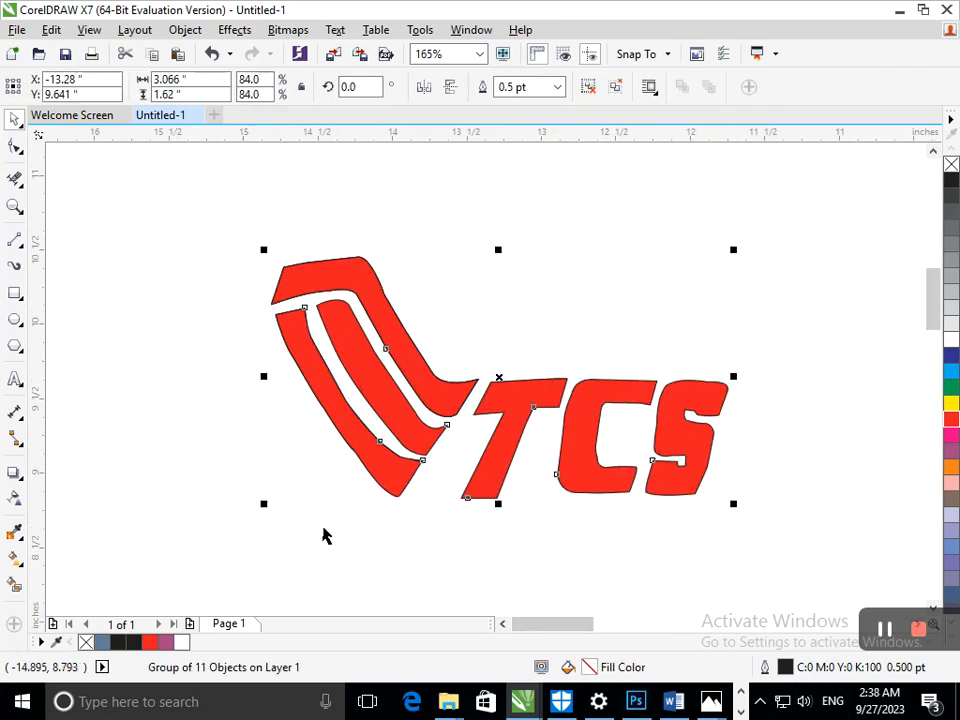
# Move the logo group slightly up to about X -13.328, Y 9.849 inches and deselect it
pyautogui.click(499, 508)
pyautogui.click(484, 456)
pyautogui.press('Up')
pyautogui.press('Up')
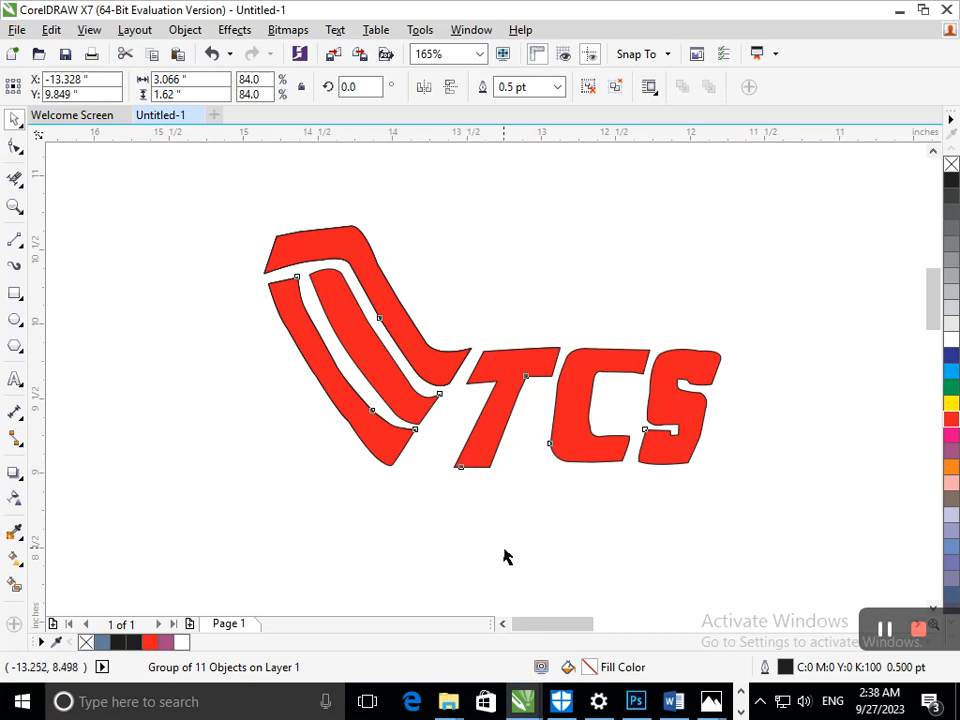
pyautogui.click(490, 570)
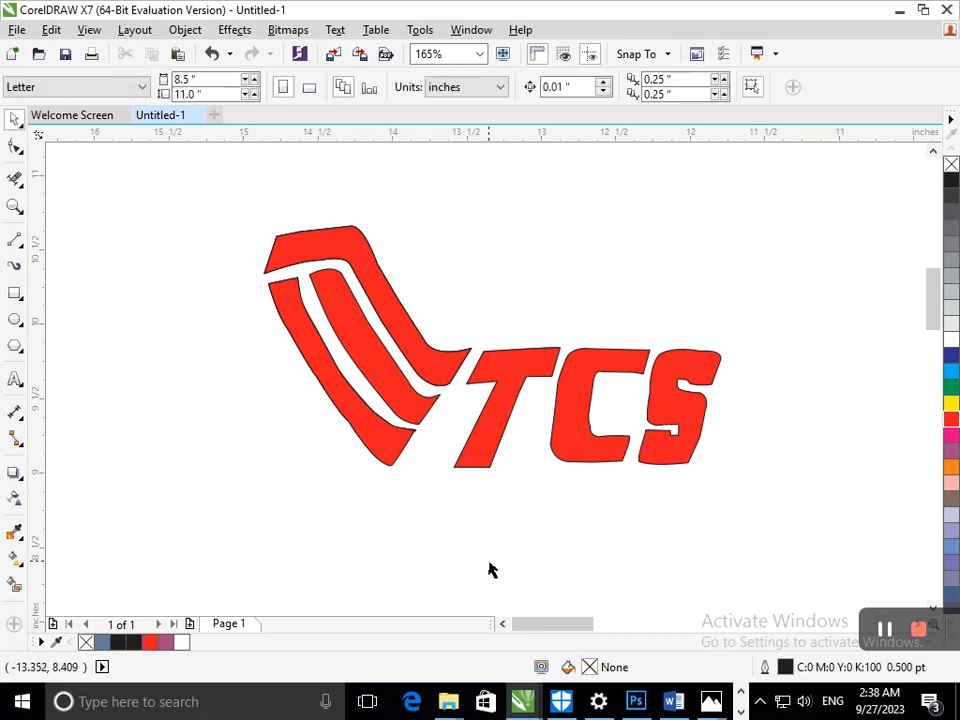